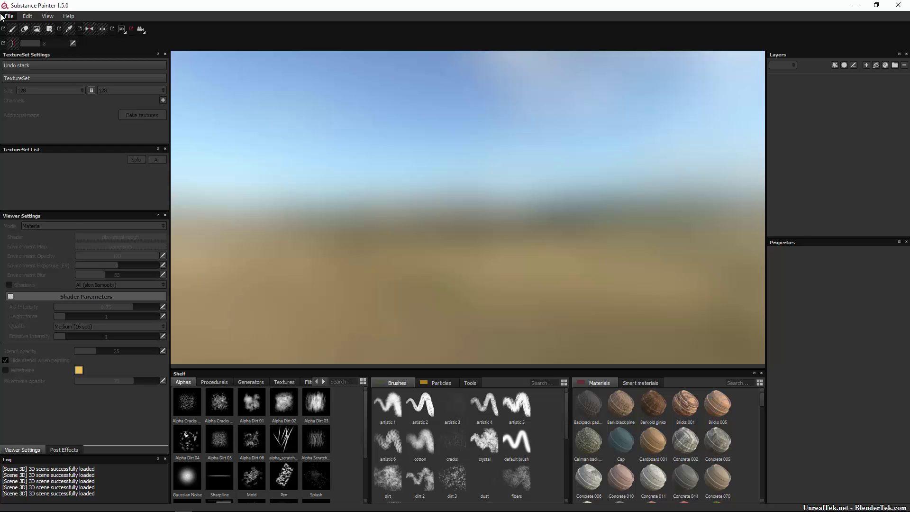
# Create a new project from the GasPump_TutorialVersion.fbx mesh with the DirectX normal map format and a document resolution of 1024.
pyautogui.click(2, 15)
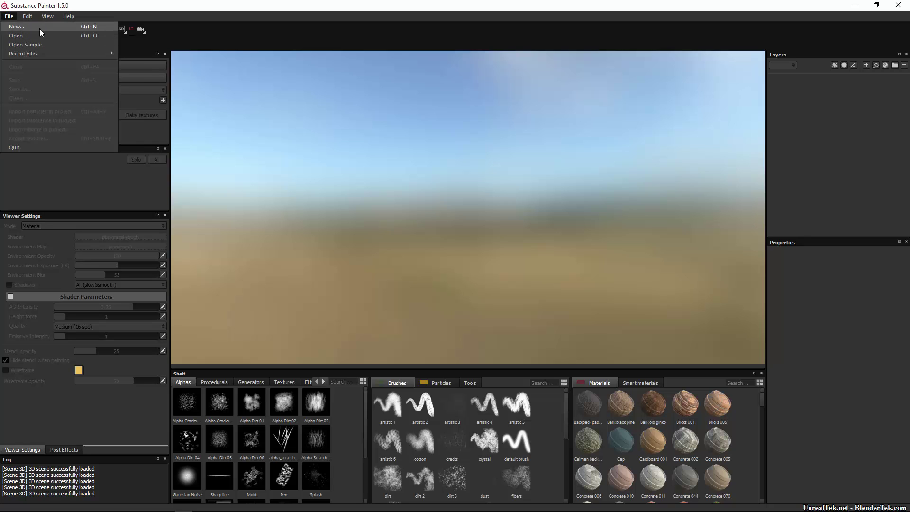
pyautogui.click(39, 29)
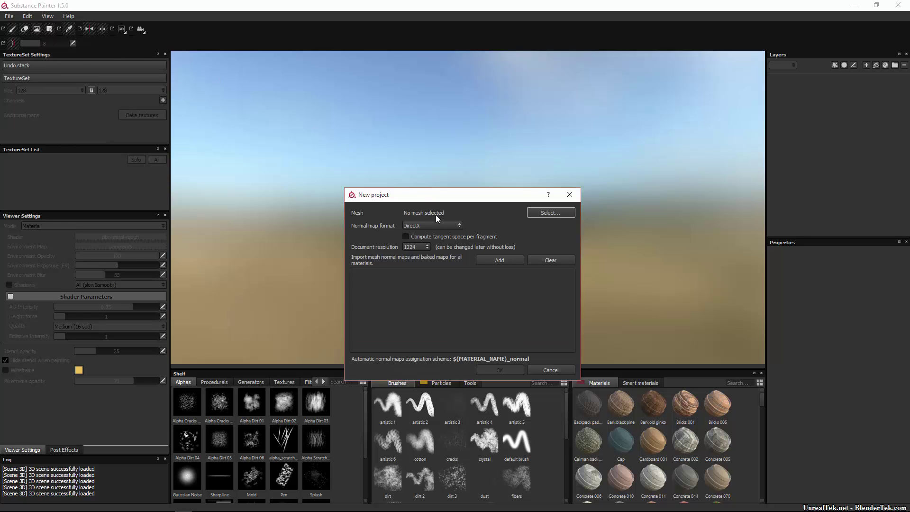
pyautogui.click(543, 212)
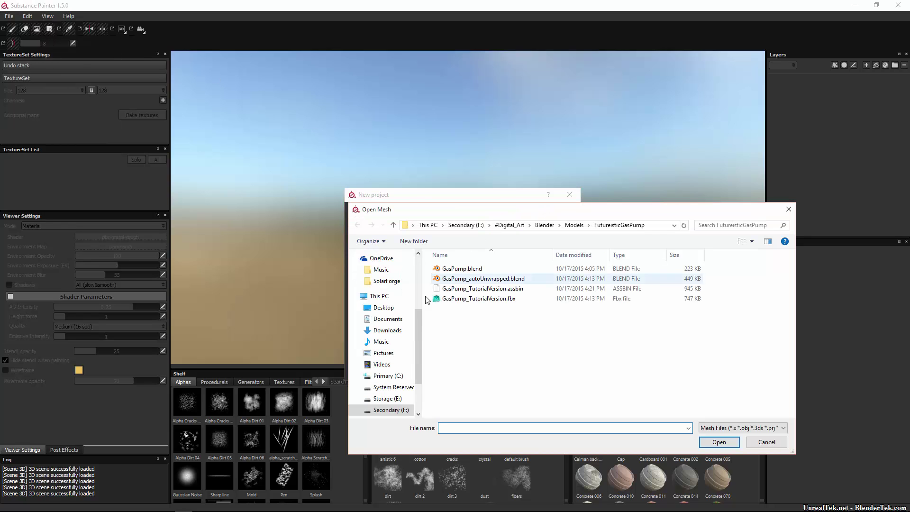
pyautogui.doubleClick(510, 303)
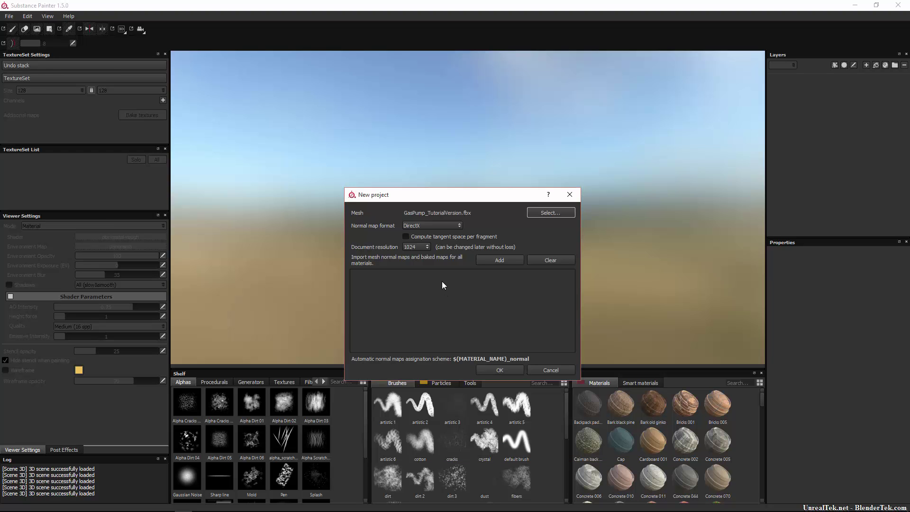
pyautogui.click(432, 226)
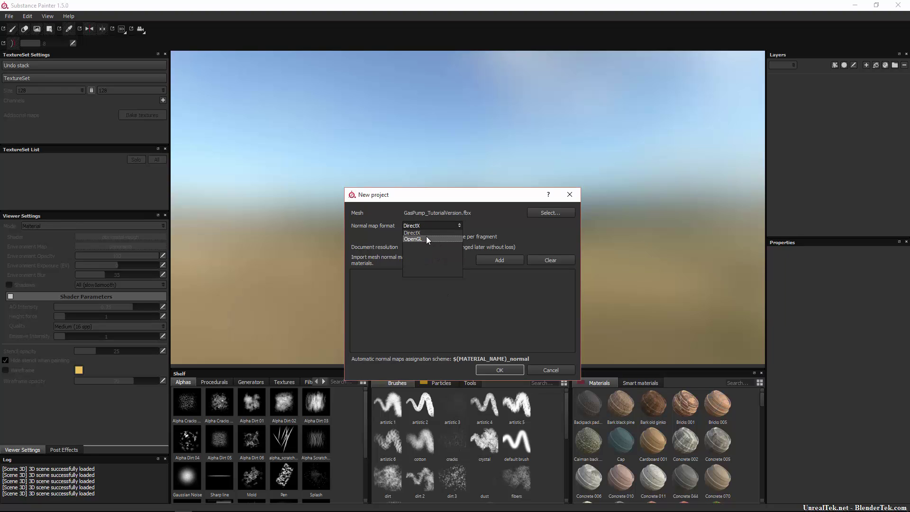
pyautogui.click(426, 232)
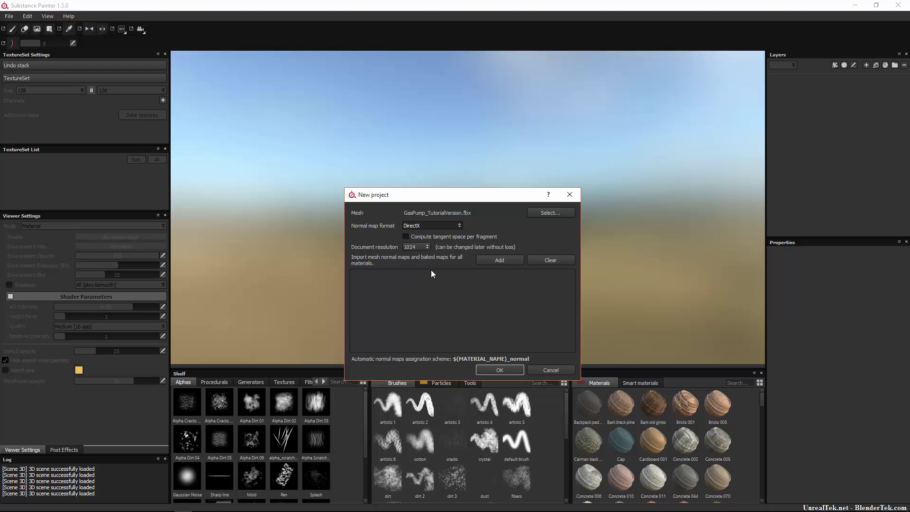
pyautogui.click(416, 247)
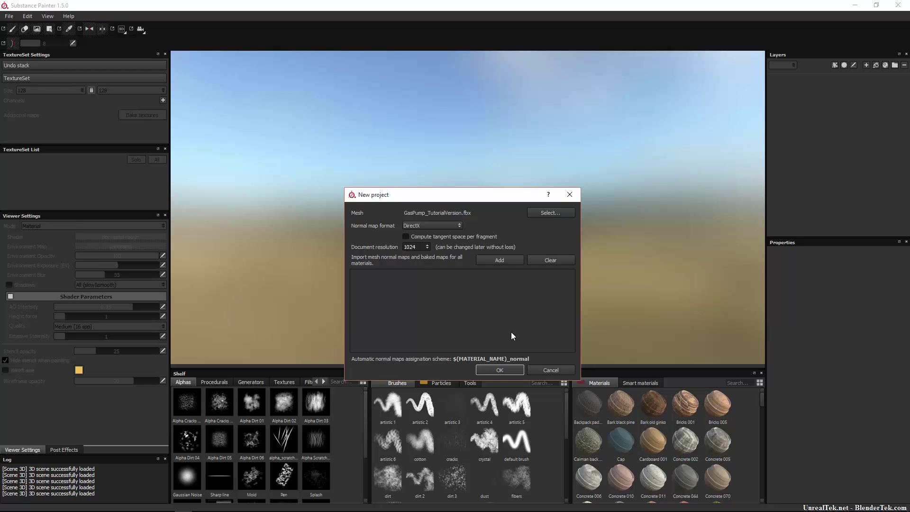
pyautogui.click(495, 371)
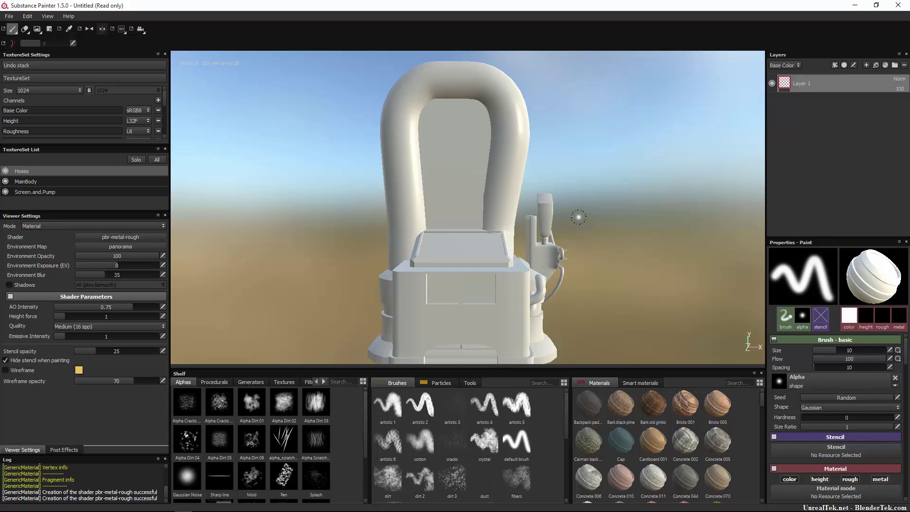
# Examine the Hoses and MainBody texture sets in isolation to see which parts of the gas pump each covers.
pyautogui.moveTo(608, 216)
pyautogui.keyDown('alt'); pyautogui.mouseDown()
pyautogui.moveTo(305, 209)
pyautogui.moveTo(369, 251)
pyautogui.moveTo(662, 219)
pyautogui.moveTo(673, 227)
pyautogui.moveTo(644, 236)
pyautogui.moveTo(606, 217)
pyautogui.mouseUp(); pyautogui.keyUp('alt')
pyautogui.keyDown('alt'); pyautogui.moveTo(604, 254); pyautogui.dragTo(602, 230); pyautogui.keyUp('alt')
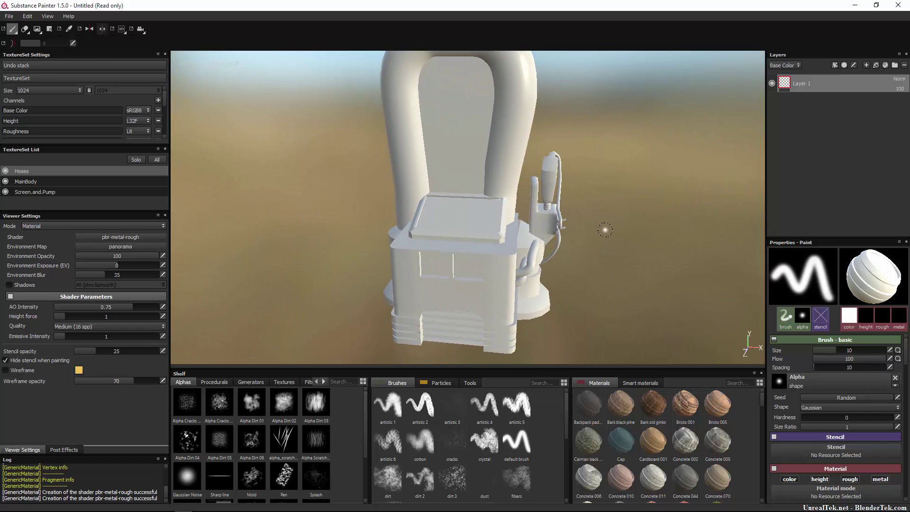
pyautogui.click(137, 160)
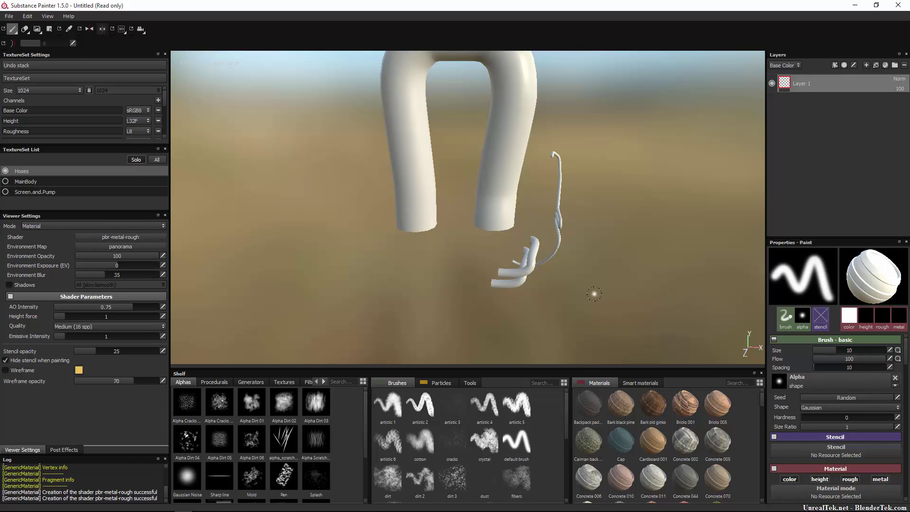
pyautogui.moveTo(649, 252)
pyautogui.keyDown('alt'); pyautogui.mouseDown()
pyautogui.moveTo(550, 258)
pyautogui.moveTo(392, 246)
pyautogui.moveTo(557, 283)
pyautogui.moveTo(636, 254)
pyautogui.moveTo(533, 244)
pyautogui.moveTo(597, 248)
pyautogui.mouseUp(); pyautogui.keyUp('alt')
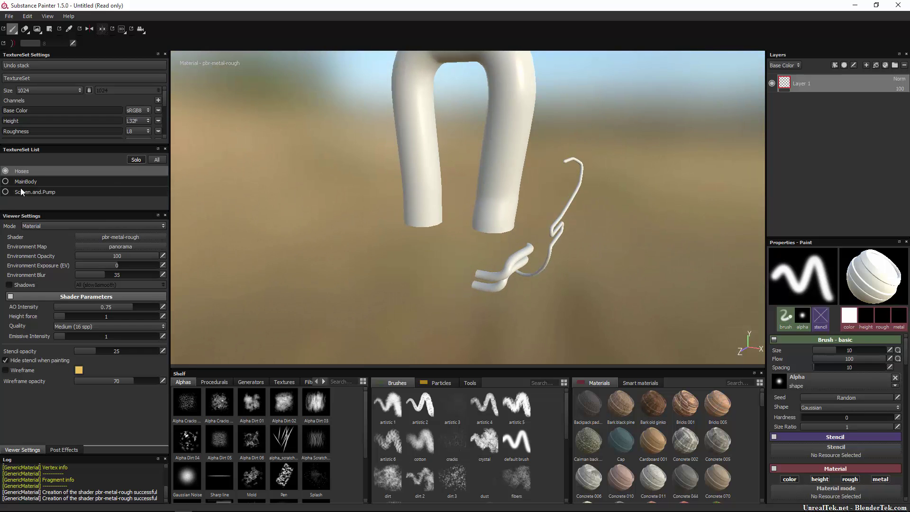
pyautogui.click(36, 180)
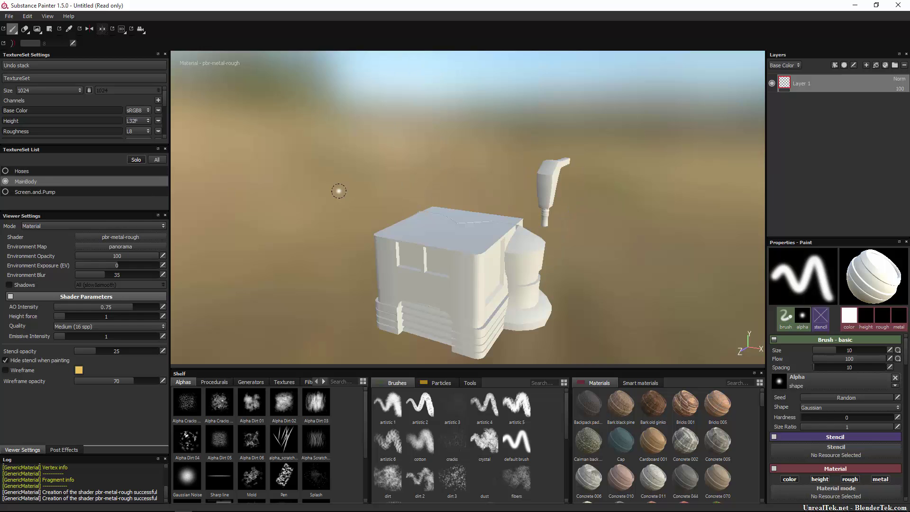
pyautogui.moveTo(339, 191)
pyautogui.keyDown('alt'); pyautogui.mouseDown()
pyautogui.moveTo(636, 216)
pyautogui.moveTo(685, 193)
pyautogui.moveTo(632, 232)
pyautogui.moveTo(632, 160)
pyautogui.moveTo(557, 159)
pyautogui.moveTo(401, 271)
pyautogui.moveTo(565, 209)
pyautogui.moveTo(459, 199)
pyautogui.moveTo(567, 189)
pyautogui.mouseUp(); pyautogui.keyUp('alt')
# Examine the Screen.and.Pump texture set in isolation, and show all texture sets again.
pyautogui.click(23, 191)
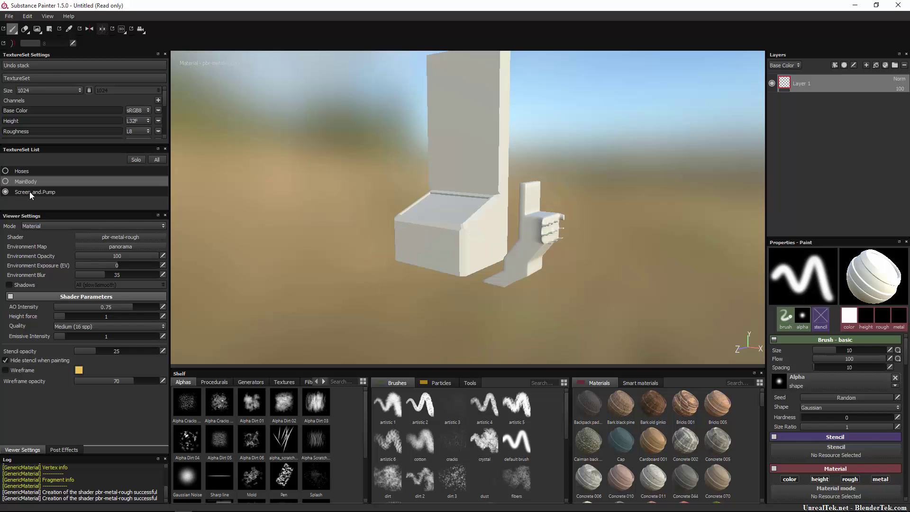
pyautogui.click(135, 160)
pyautogui.moveTo(319, 171)
pyautogui.keyDown('alt'); pyautogui.mouseDown()
pyautogui.moveTo(515, 181)
pyautogui.moveTo(392, 193)
pyautogui.moveTo(510, 205)
pyautogui.moveTo(441, 203)
pyautogui.mouseUp(); pyautogui.keyUp('alt')
pyautogui.scroll(5, 440, 203)
pyautogui.moveTo(445, 266)
pyautogui.keyDown('alt'); pyautogui.mouseDown()
pyautogui.moveTo(538, 226)
pyautogui.moveTo(561, 179)
pyautogui.moveTo(454, 175)
pyautogui.moveTo(587, 273)
pyautogui.moveTo(504, 256)
pyautogui.moveTo(512, 254)
pyautogui.moveTo(504, 211)
pyautogui.moveTo(511, 195)
pyautogui.moveTo(455, 201)
pyautogui.moveTo(654, 189)
pyautogui.mouseUp(); pyautogui.keyUp('alt')
pyautogui.scroll(-4, 588, 272)
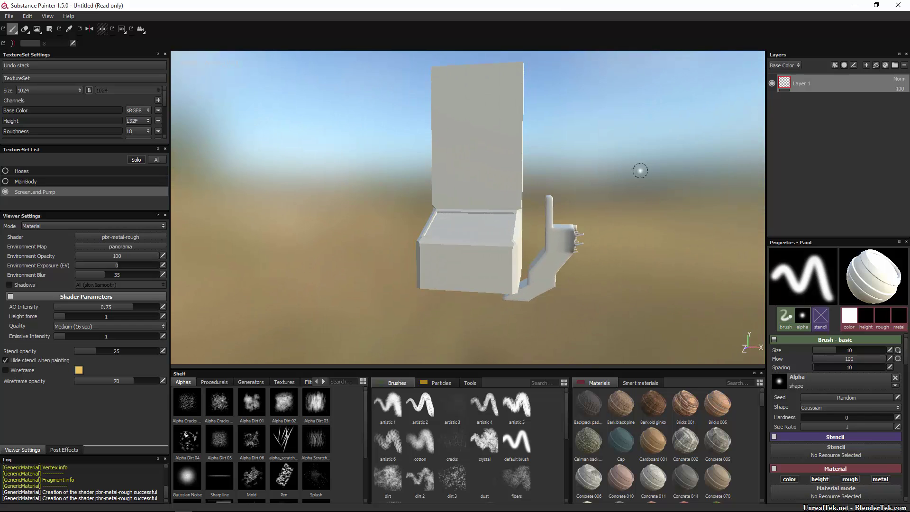
pyautogui.click(155, 160)
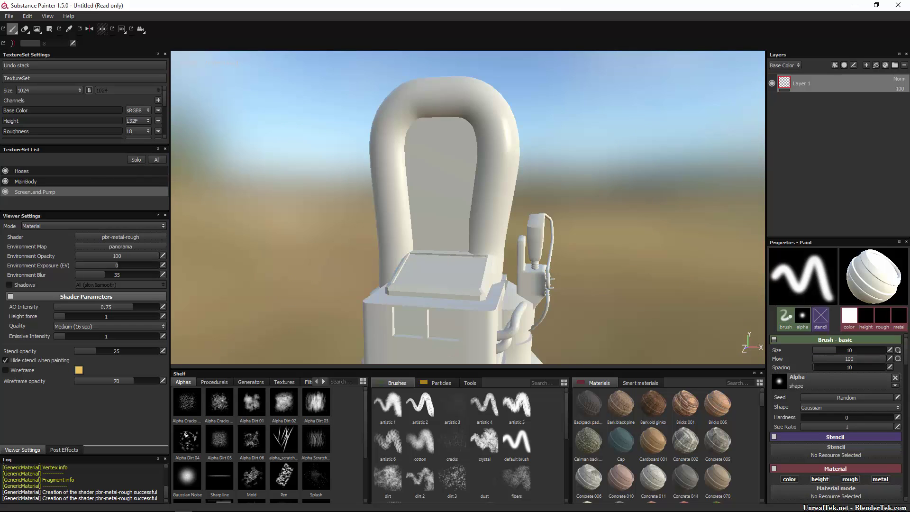
# Set the viewer's environment opacity to 0 to hide the panorama background behind the model.
pyautogui.keyDown('alt'); pyautogui.moveTo(336, 256); pyautogui.dragTo(177, 249, button='right'); pyautogui.keyUp('alt')
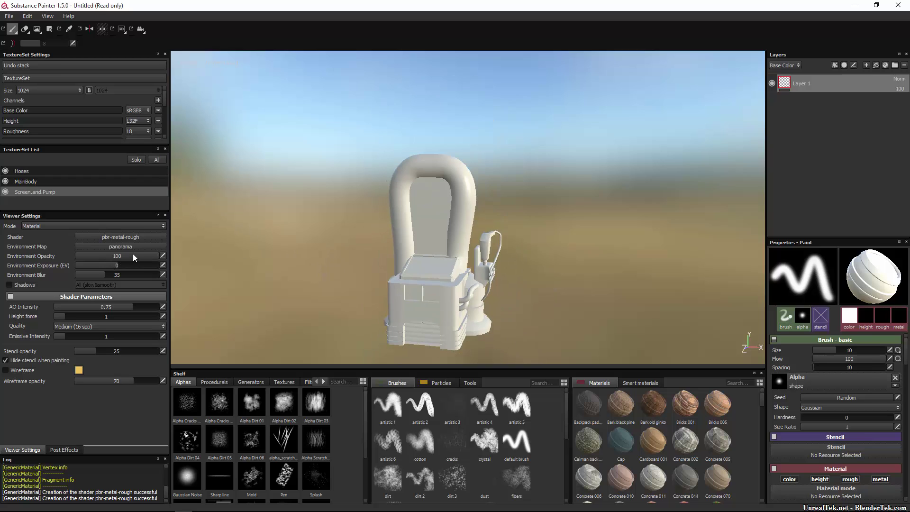
pyautogui.moveTo(133, 256); pyautogui.dragTo(78, 256)
pyautogui.keyDown('alt'); pyautogui.moveTo(440, 272); pyautogui.dragTo(454, 274); pyautogui.keyUp('alt')
pyautogui.scroll(-4, 306, 306)
pyautogui.scroll(7, 280, 316)
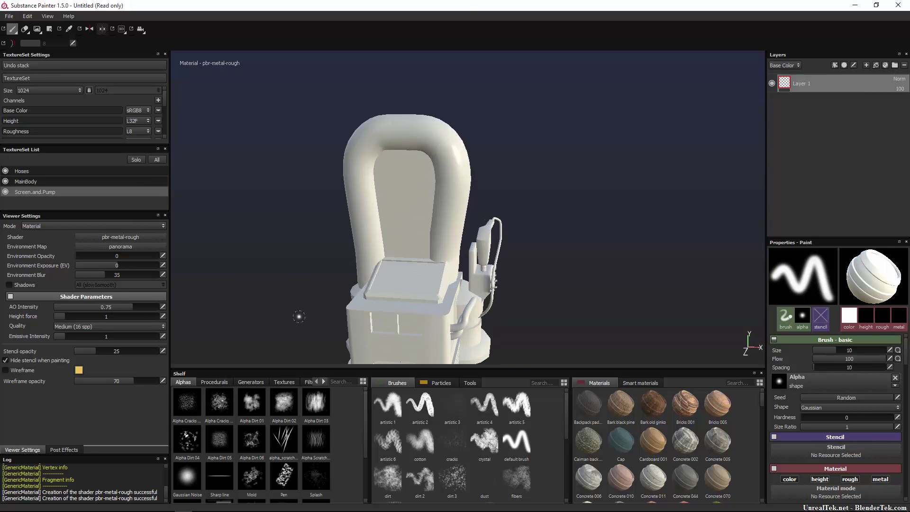
pyautogui.keyDown('alt'); pyautogui.moveTo(297, 315); pyautogui.dragTo(353, 223); pyautogui.keyUp('alt')
# Enable viewport shadows and set their mode to Main (fast&contrasted).
pyautogui.click(24, 285)
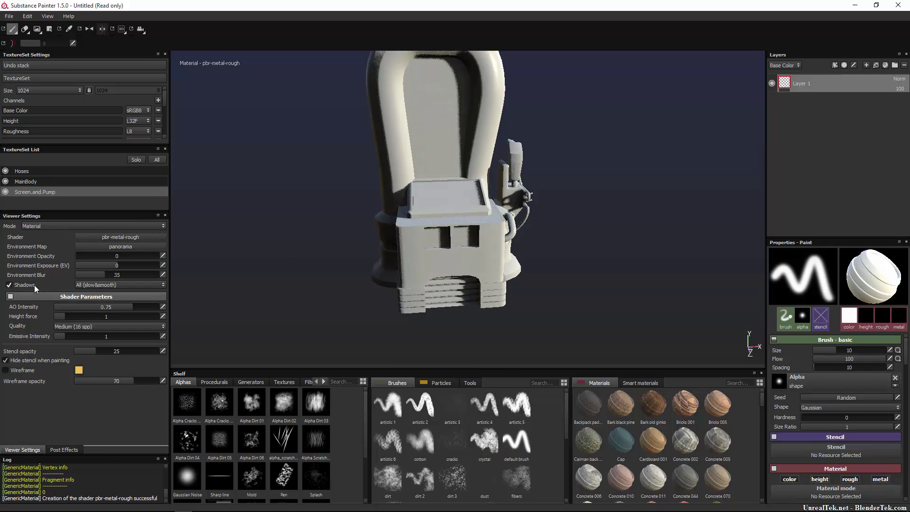
pyautogui.click(106, 285)
pyautogui.click(108, 302)
# Set the shader's AO intensity to 0.65 and turn the viewport shadows off.
pyautogui.moveTo(130, 306)
pyautogui.mouseDown()
pyautogui.moveTo(79, 308)
pyautogui.moveTo(237, 308)
pyautogui.mouseUp()
pyautogui.keyDown('alt'); pyautogui.moveTo(434, 282); pyautogui.dragTo(502, 237); pyautogui.keyUp('alt')
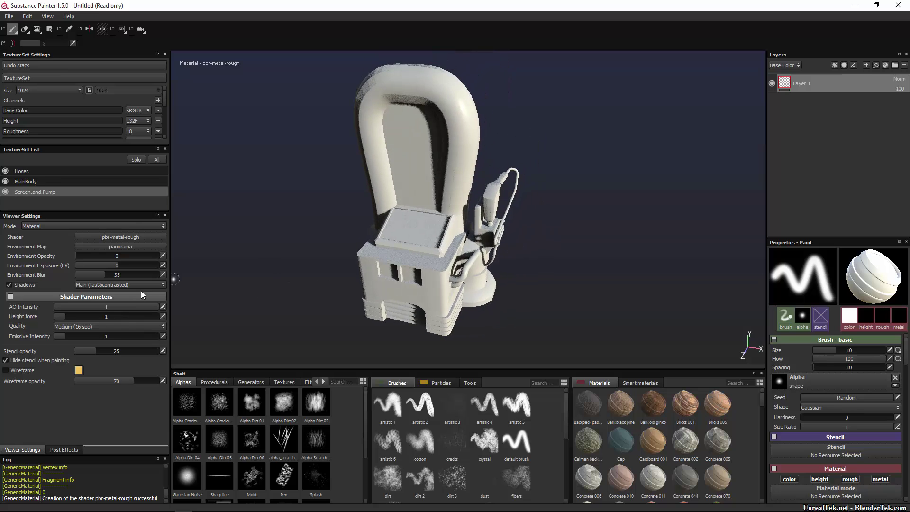
pyautogui.click(21, 282)
pyautogui.keyDown('alt'); pyautogui.moveTo(337, 218); pyautogui.dragTo(424, 221); pyautogui.keyUp('alt')
pyautogui.keyDown('alt'); pyautogui.moveTo(423, 221); pyautogui.dragTo(435, 226, button='middle'); pyautogui.keyUp('alt')
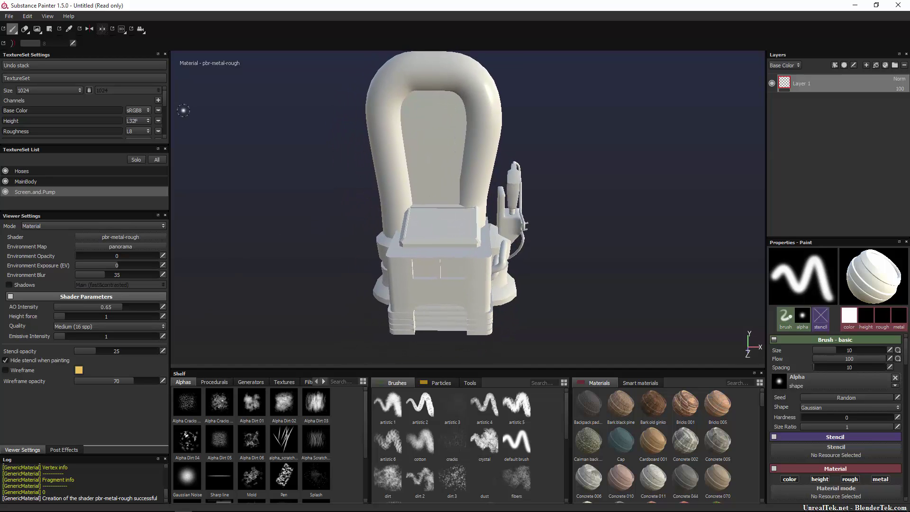
# Expand the texture set settings area and add an Emissive channel to the texture set.
pyautogui.moveTo(89, 145); pyautogui.dragTo(85, 239)
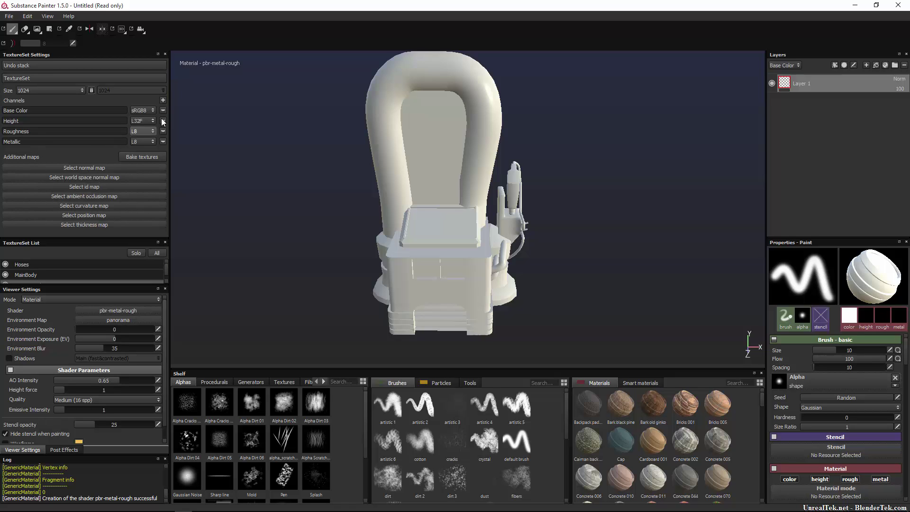
pyautogui.click(163, 101)
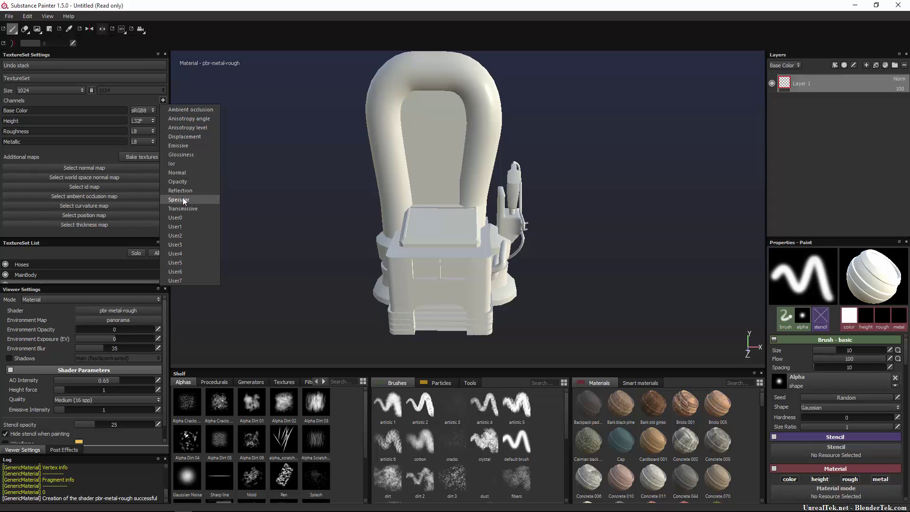
pyautogui.click(193, 149)
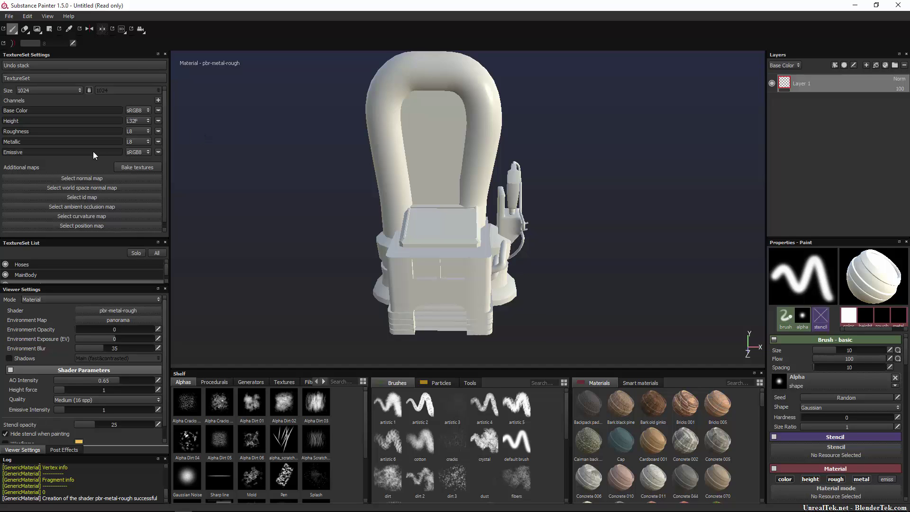
# Open the texture baking settings and set the output size to 1024x1024.
pyautogui.scroll(-1, 106, 164)
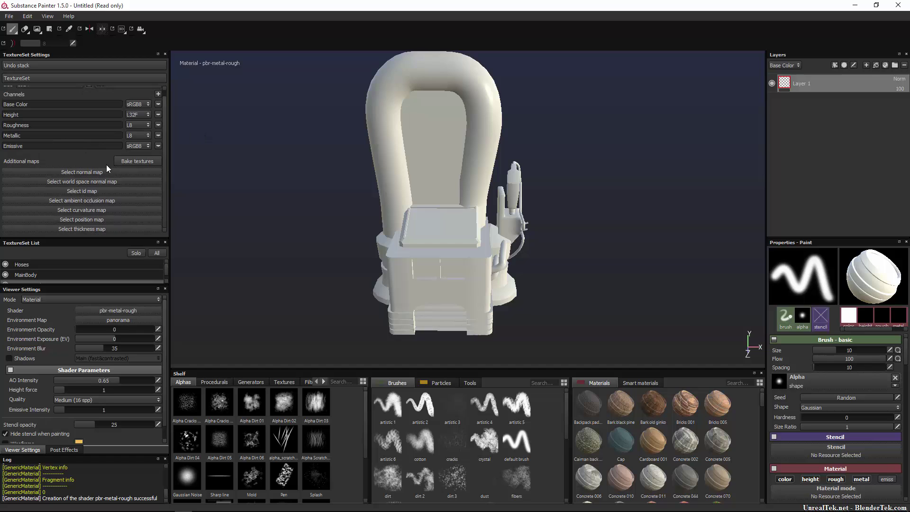
pyautogui.click(140, 161)
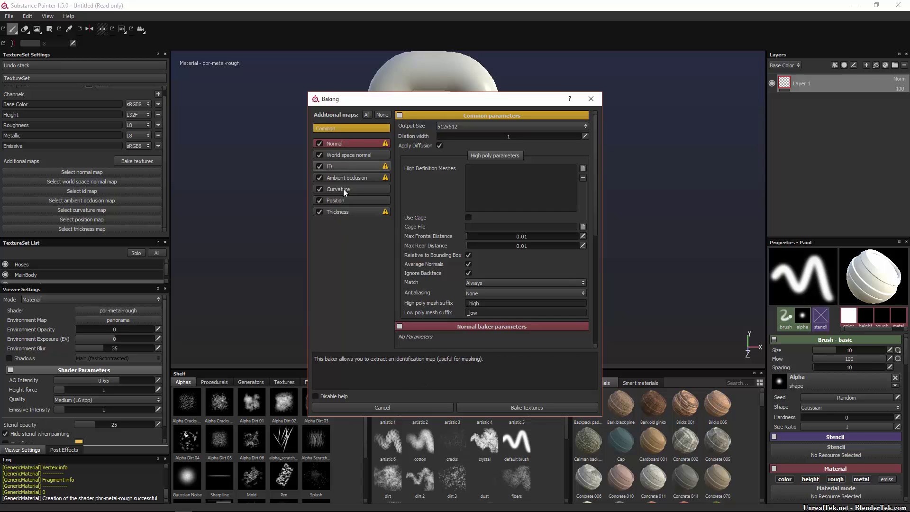
pyautogui.click(457, 124)
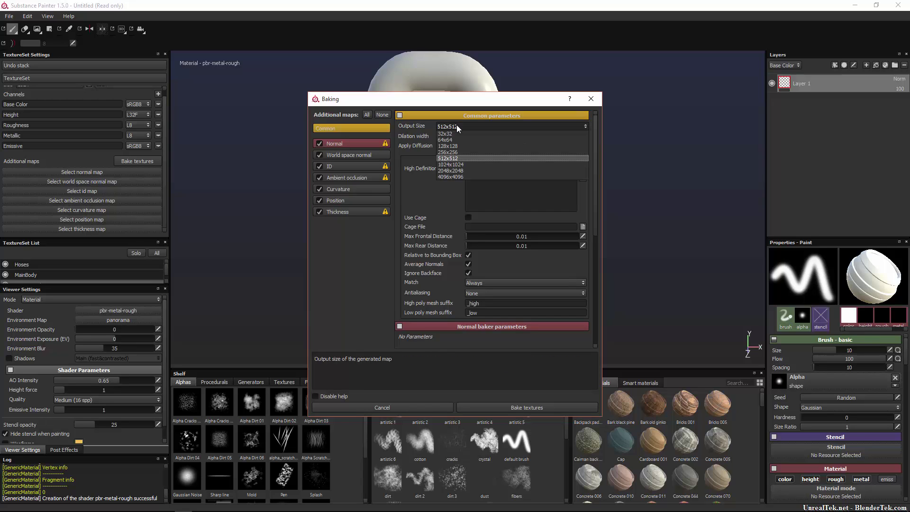
pyautogui.click(459, 164)
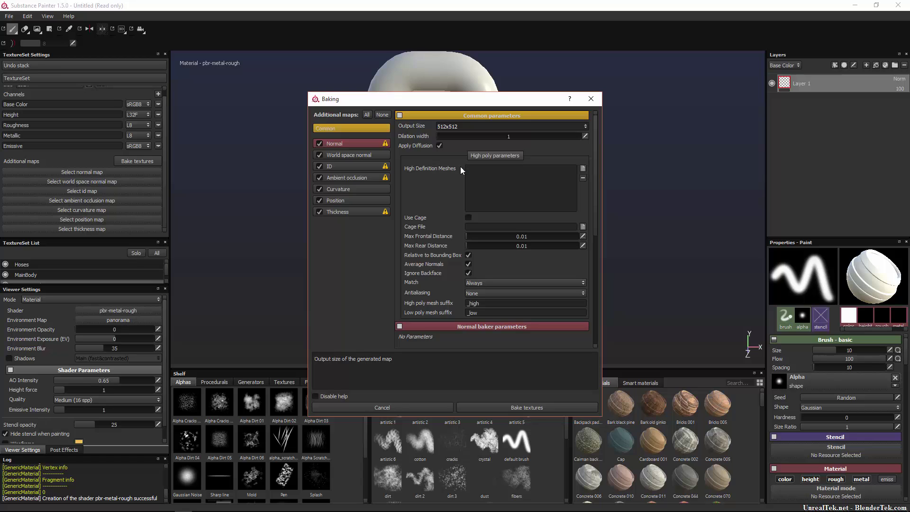
# Try a 4096x4096 output size for the baked maps.
pyautogui.click(462, 125)
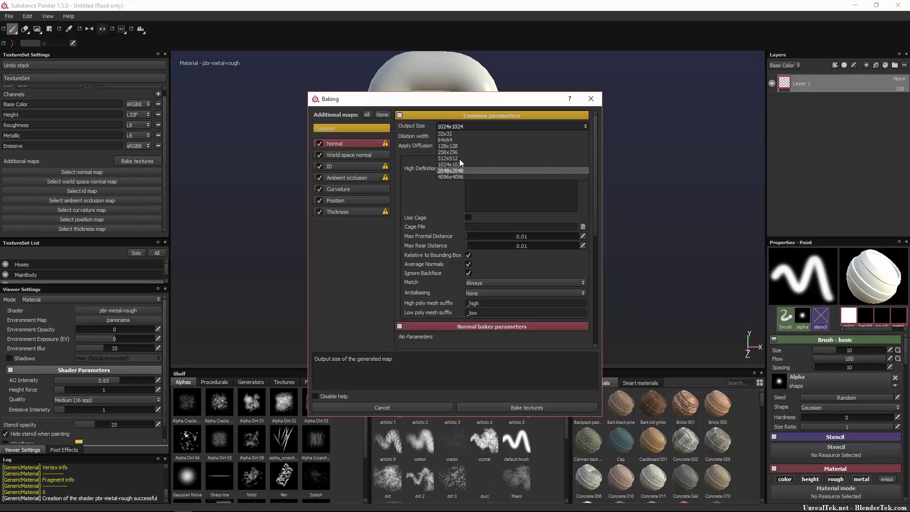
pyautogui.click(326, 296)
pyautogui.click(464, 127)
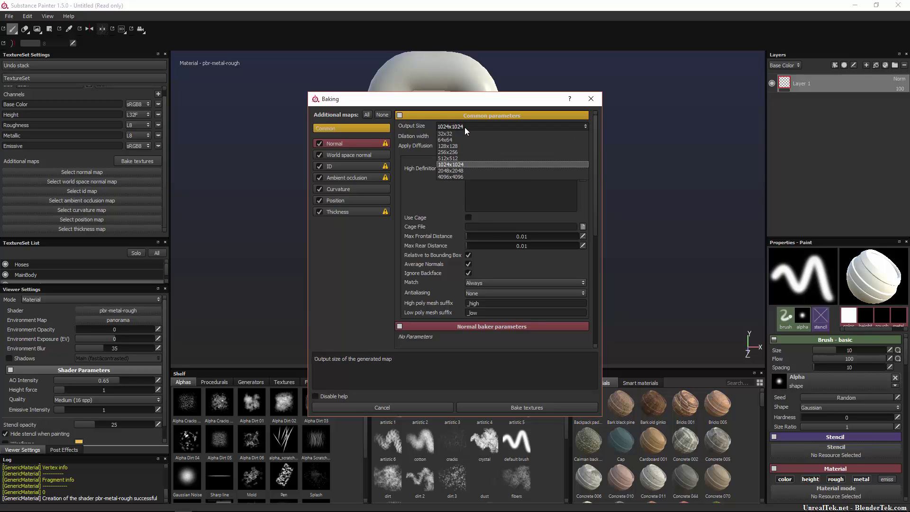
pyautogui.click(453, 175)
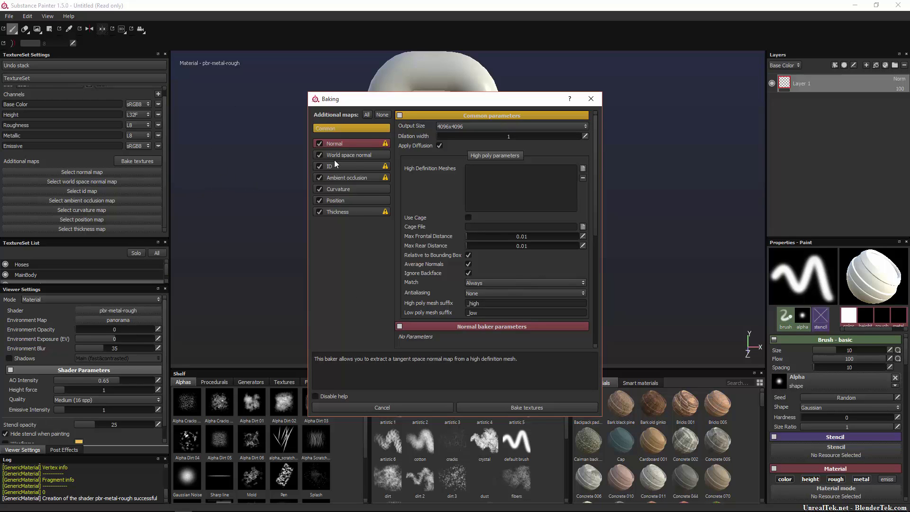
# Set the baking output size to 1024x1024 and the dilation width to 2.
pyautogui.click(467, 126)
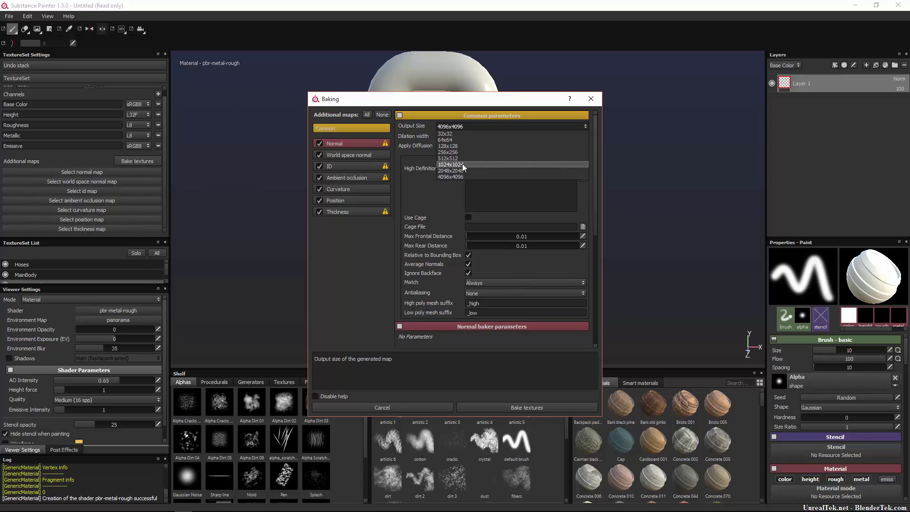
pyautogui.click(462, 164)
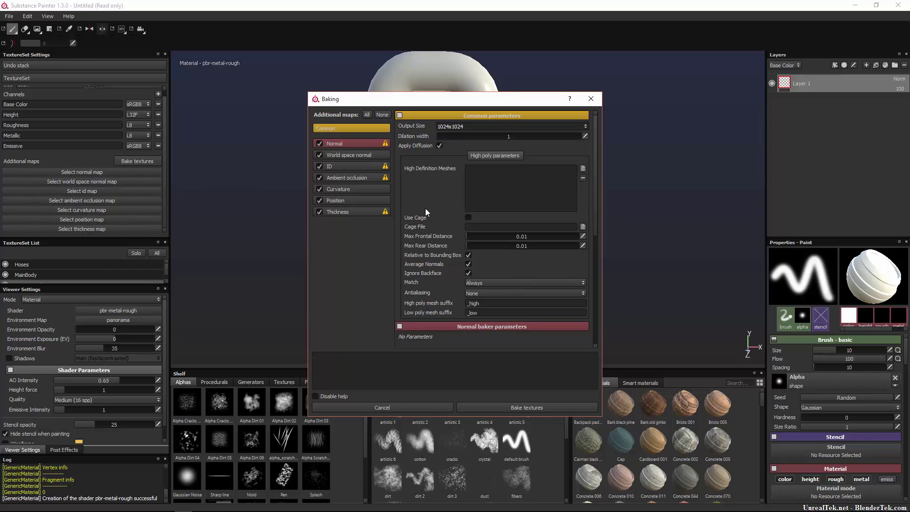
pyautogui.click(586, 136)
pyautogui.write('2')
pyautogui.press('Return')
# Add GasPump_TutorialVersion.fbx as the high definition mesh for baking and move the baking dialog clear of the model.
pyautogui.click(583, 168)
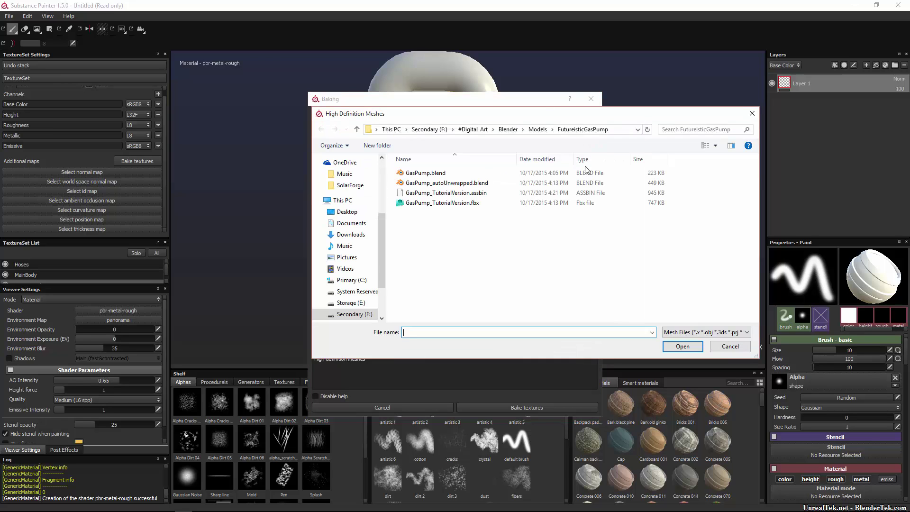
pyautogui.doubleClick(467, 203)
pyautogui.moveTo(482, 101); pyautogui.dragTo(221, 70)
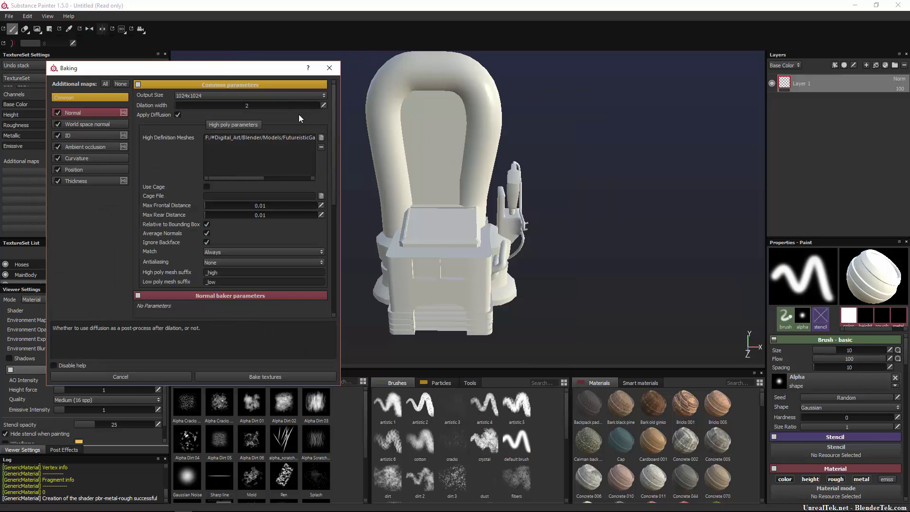
# Move the baking dialog clear of the texture set settings and set the antialiasing to Subsampling 2x2.
pyautogui.moveTo(232, 69); pyautogui.dragTo(676, 73)
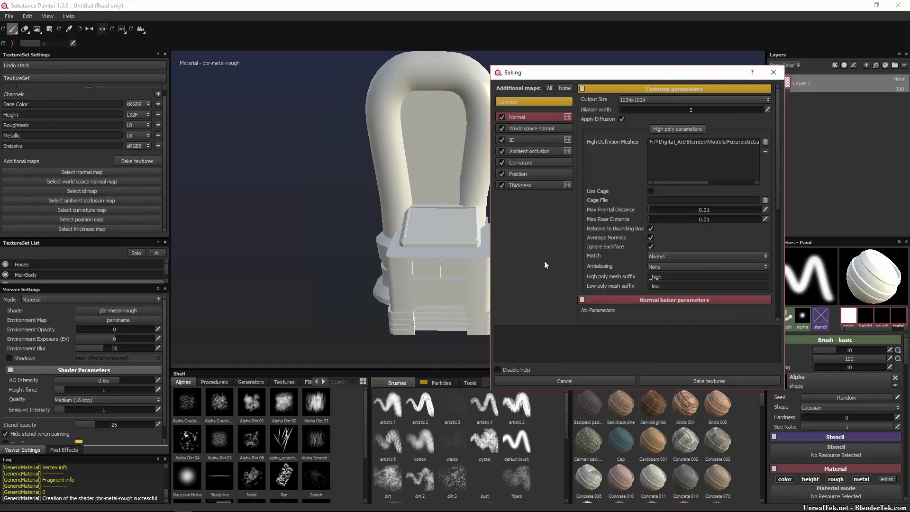
pyautogui.click(677, 268)
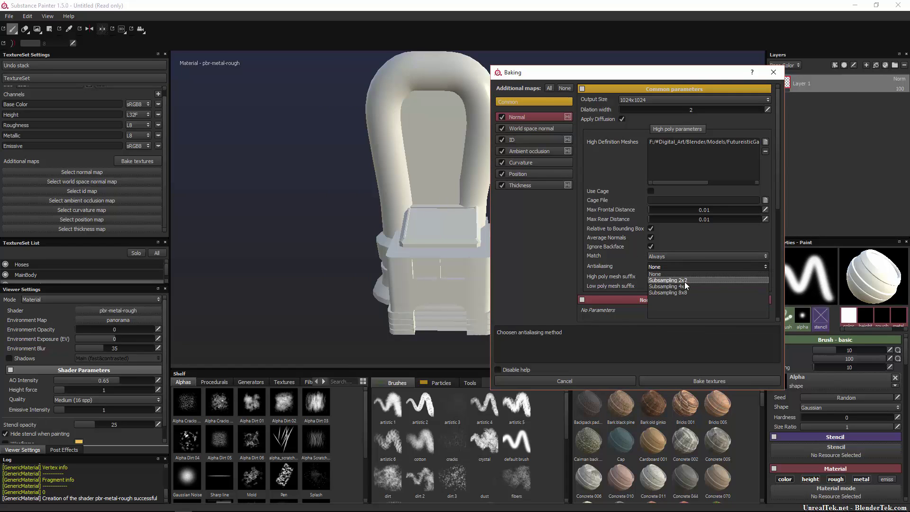
pyautogui.click(685, 280)
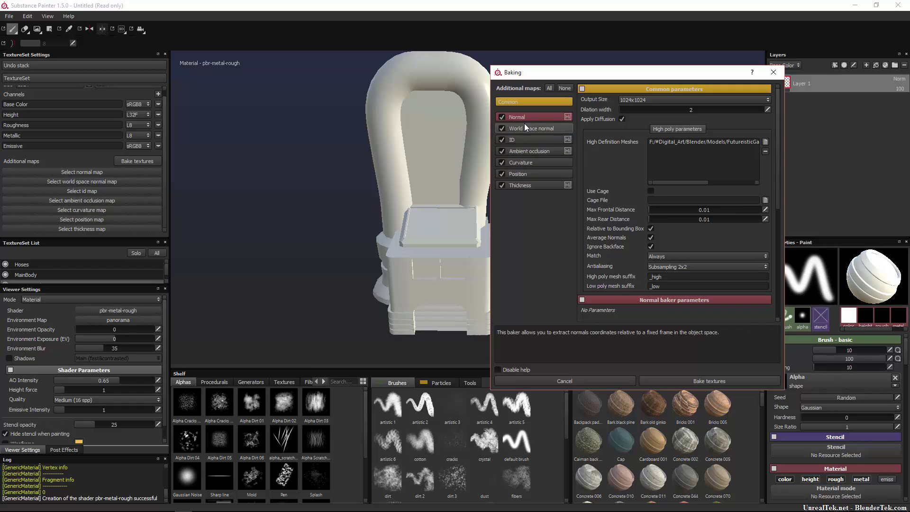
# Check the individual baker parameters from world space normal through thickness, and bake all additional maps for the Screen.and.Pump texture set.
pyautogui.scroll(-5, 529, 131)
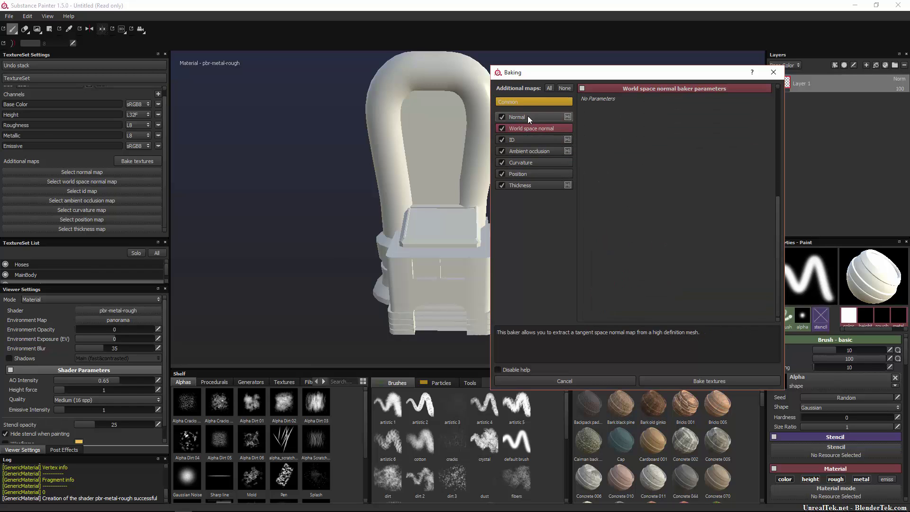
pyautogui.click(531, 127)
pyautogui.click(534, 150)
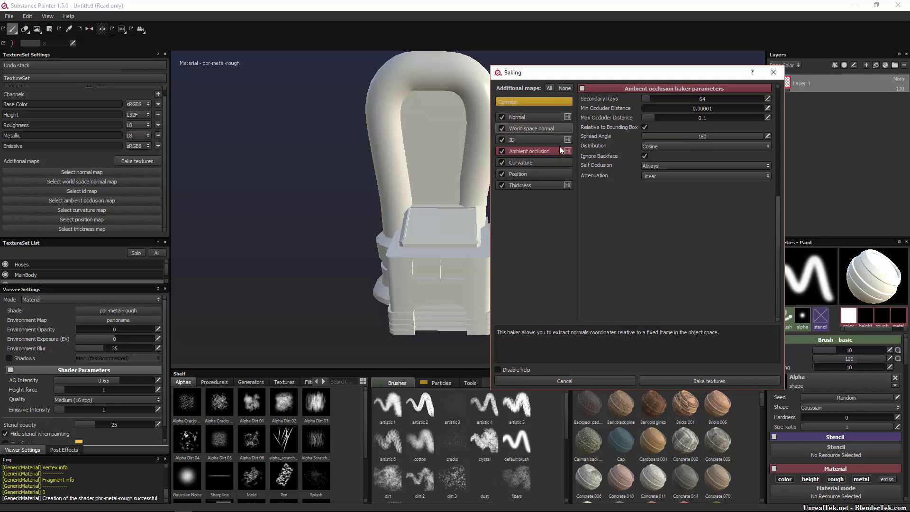
pyautogui.click(541, 166)
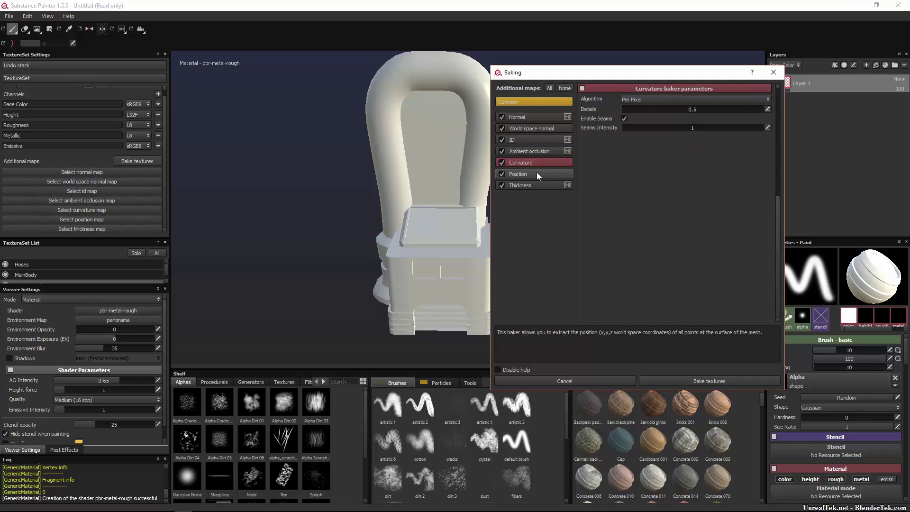
pyautogui.click(535, 174)
pyautogui.click(531, 184)
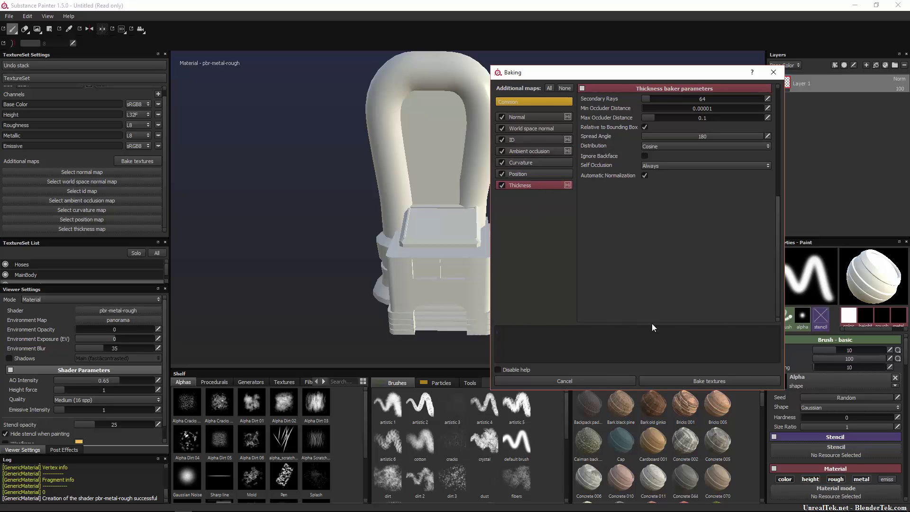
pyautogui.click(672, 380)
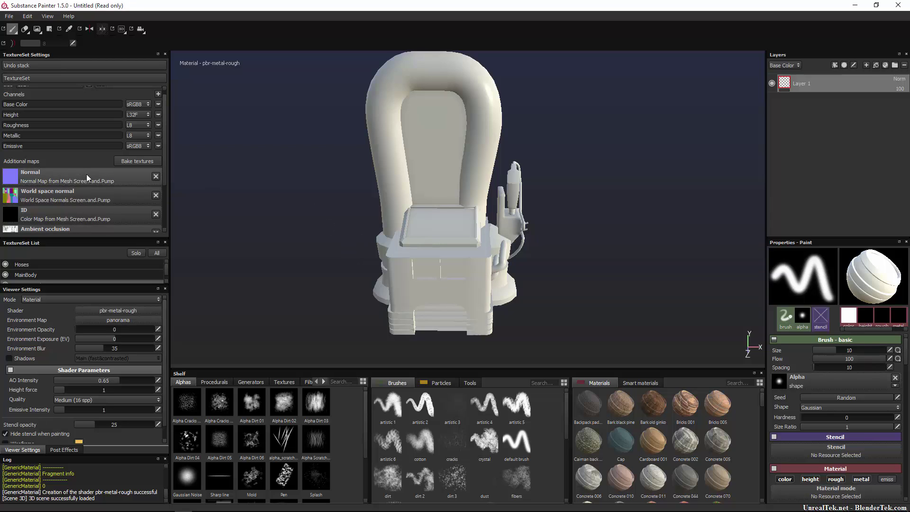
# Examine the baked additional maps assigned to the Screen.and.Pump texture set and their copies among the shelf textures.
pyautogui.click(9, 179)
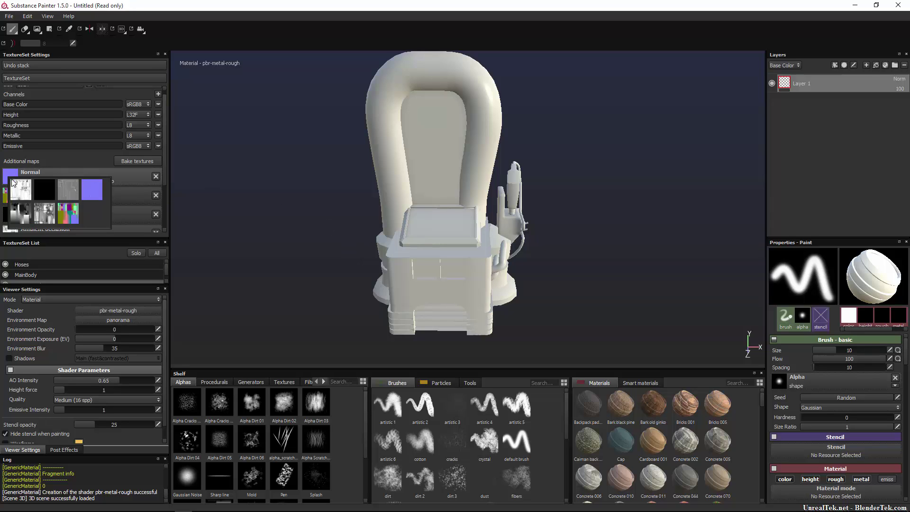
pyautogui.click(34, 195)
pyautogui.click(24, 194)
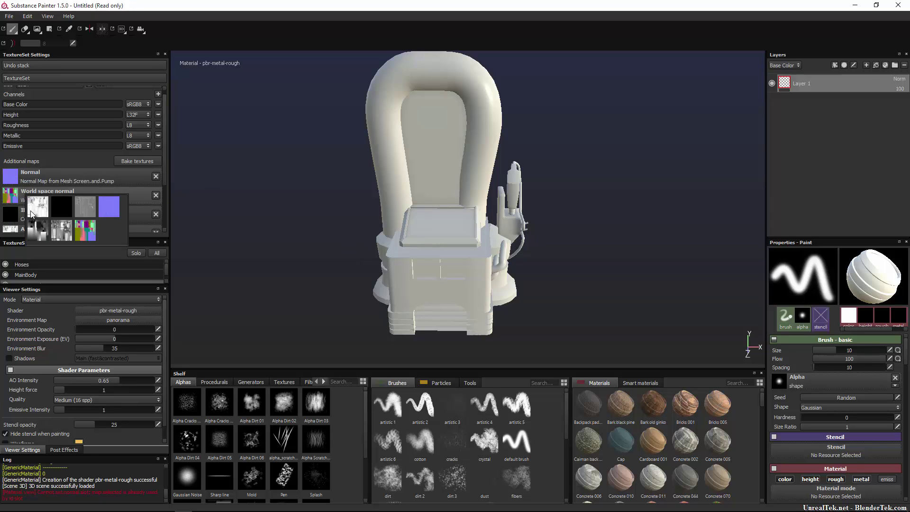
pyautogui.click(32, 212)
pyautogui.scroll(-1, 13, 219)
pyautogui.scroll(-3, 14, 220)
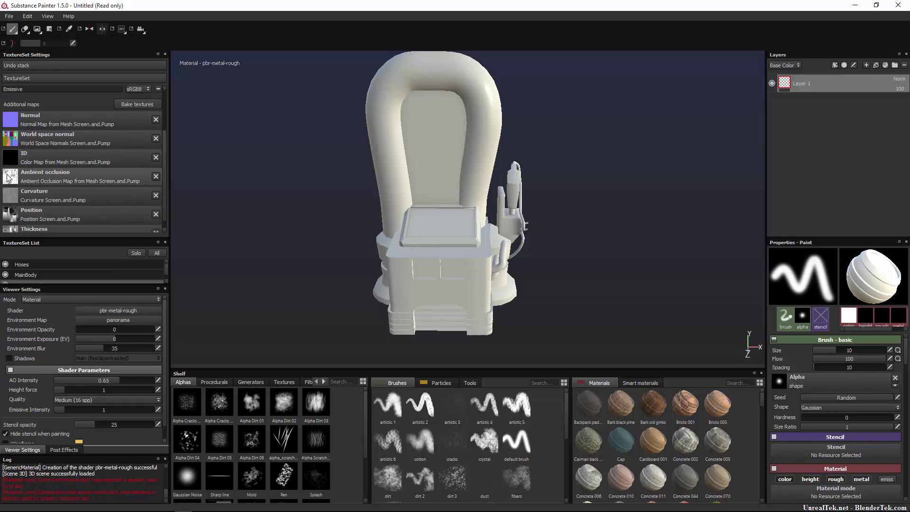
pyautogui.click(13, 203)
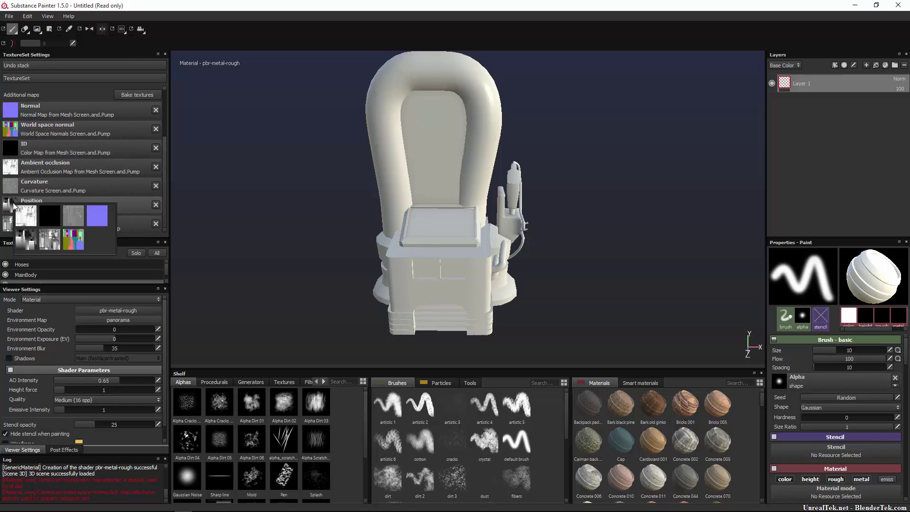
pyautogui.click(7, 229)
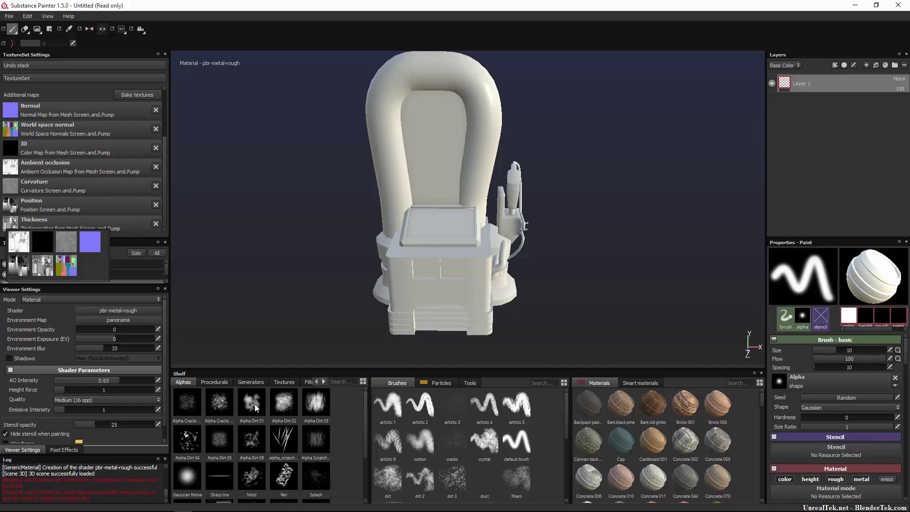
pyautogui.click(287, 382)
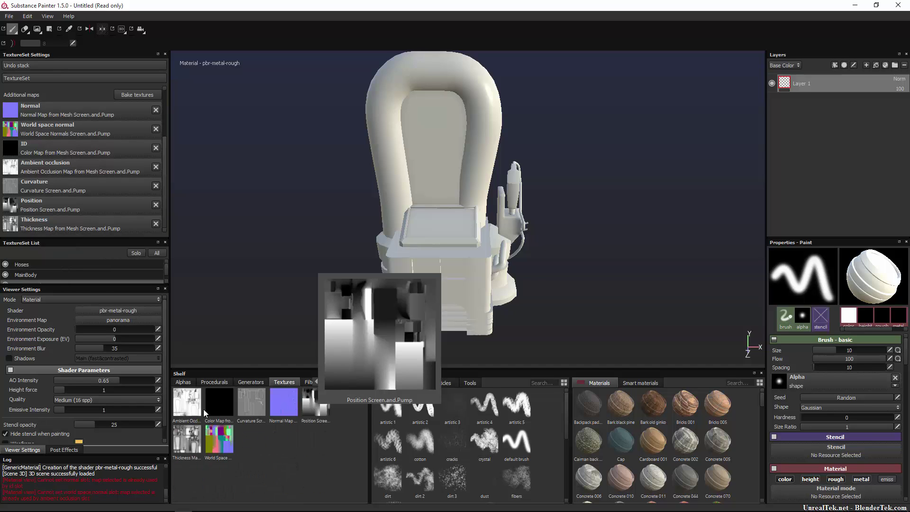
pyautogui.moveTo(193, 410)
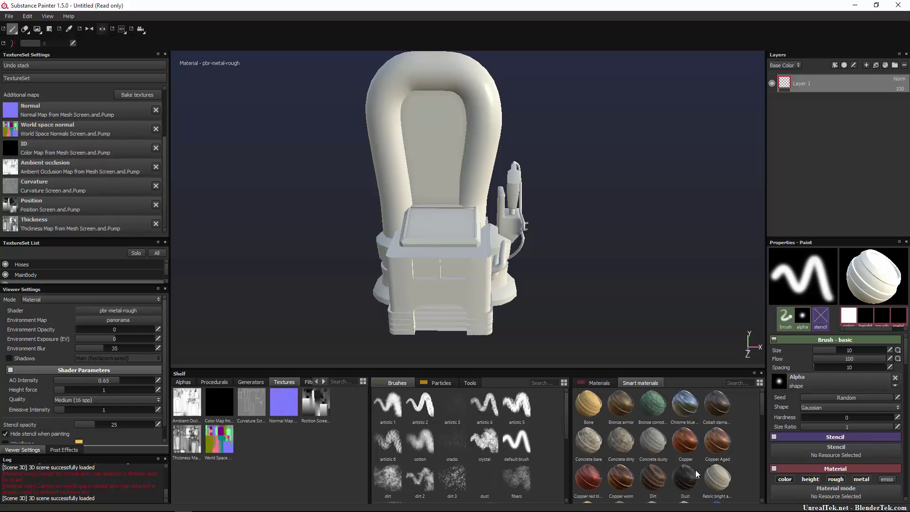
# Apply the Machinery smart material beneath Layer 1 on the Screen.and.Pump texture set and inspect it on the model.
pyautogui.scroll(-3, 695, 470)
pyautogui.scroll(-3, 734, 439)
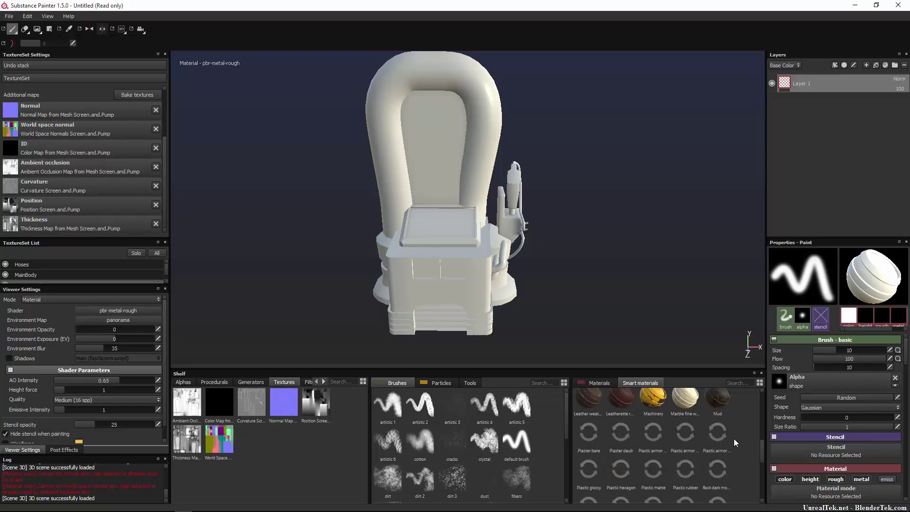
pyautogui.moveTo(649, 402); pyautogui.dragTo(802, 107)
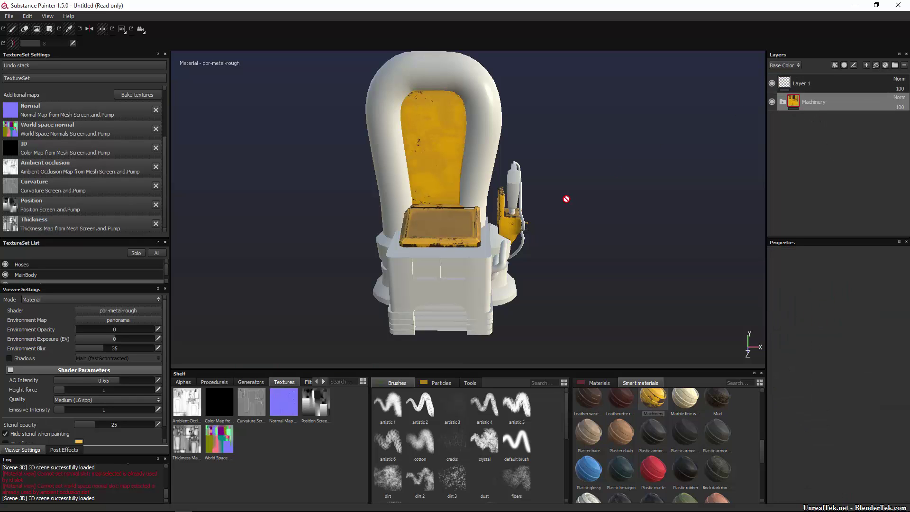
pyautogui.keyDown('alt'); pyautogui.moveTo(601, 184); pyautogui.dragTo(479, 187); pyautogui.keyUp('alt')
pyautogui.scroll(3, 480, 188)
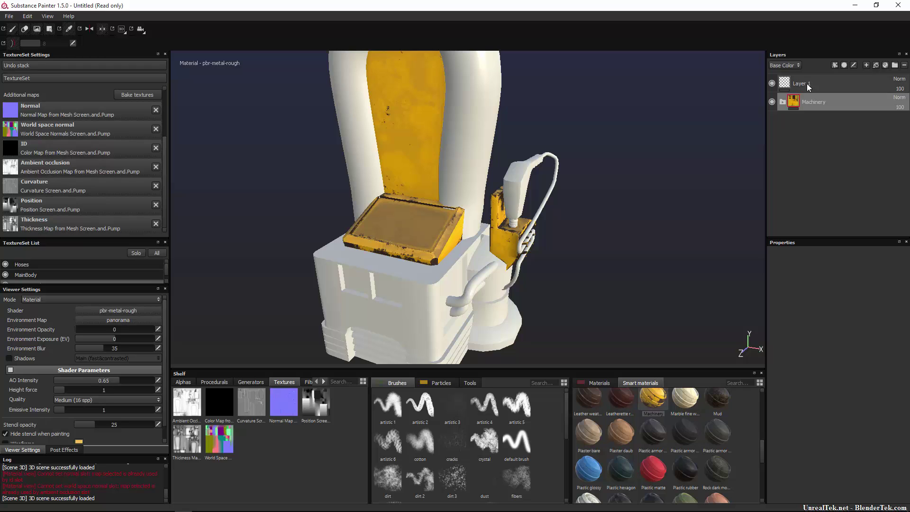
# Remove the curvature, ambient_occlusion, position and world_space_normals inputs from the MG Mask Builder on Machinery's Dust layer.
pyautogui.click(783, 102)
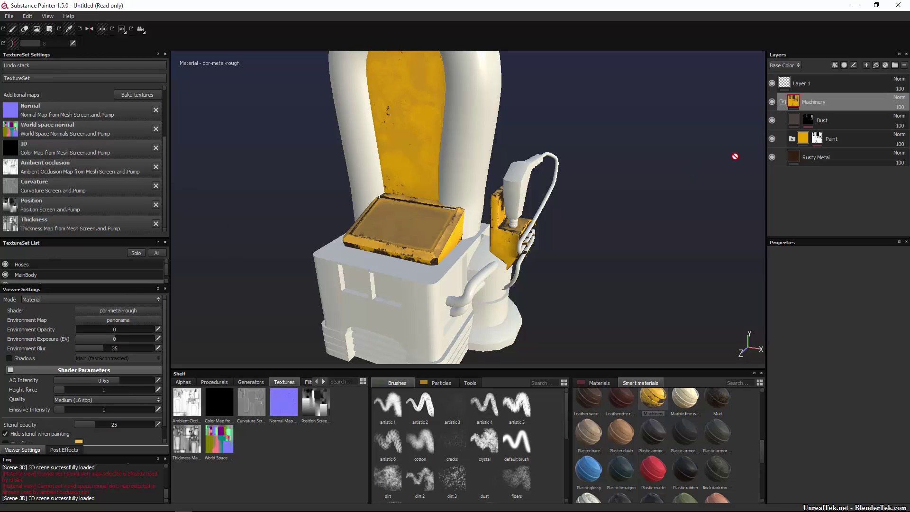
pyautogui.click(809, 121)
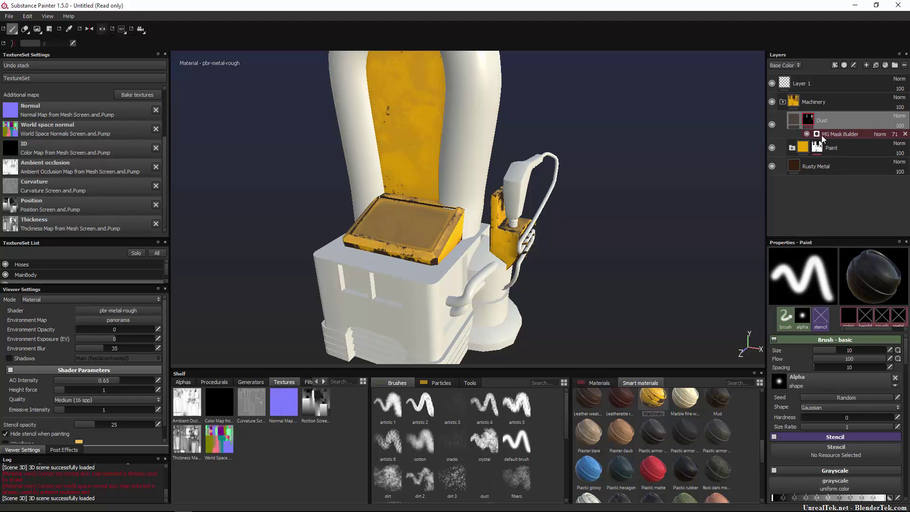
pyautogui.scroll(-7, 865, 465)
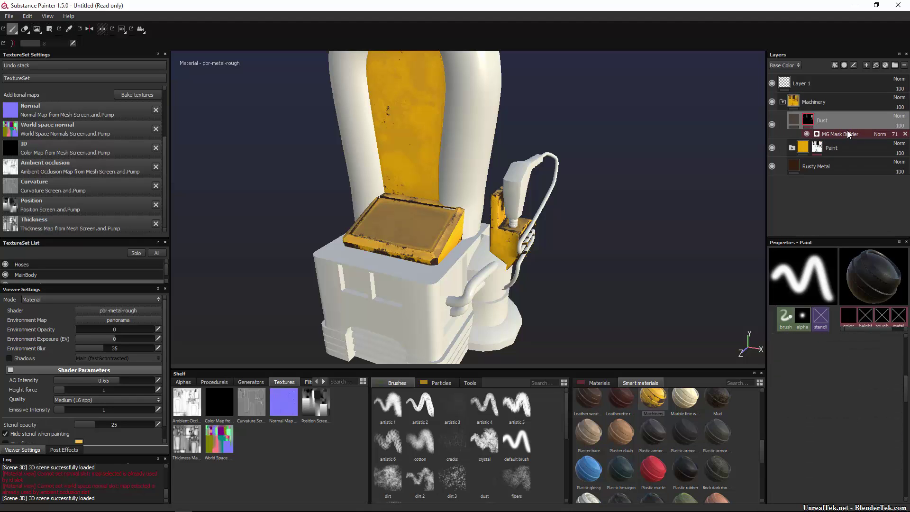
pyautogui.scroll(-10, 863, 421)
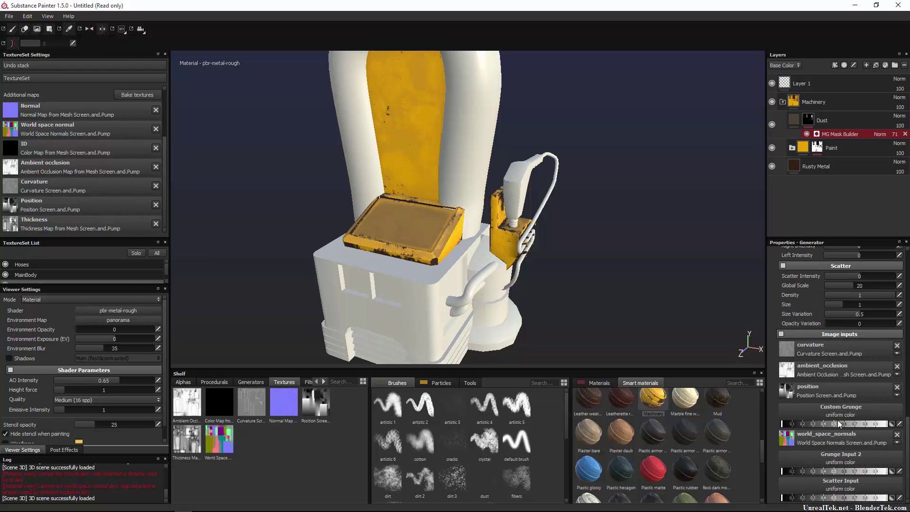
pyautogui.click(896, 346)
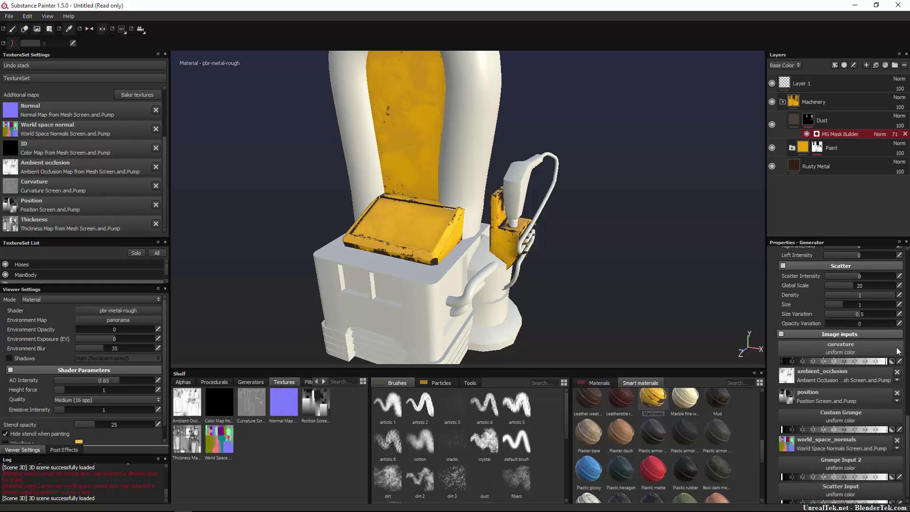
pyautogui.click(897, 377)
pyautogui.click(897, 399)
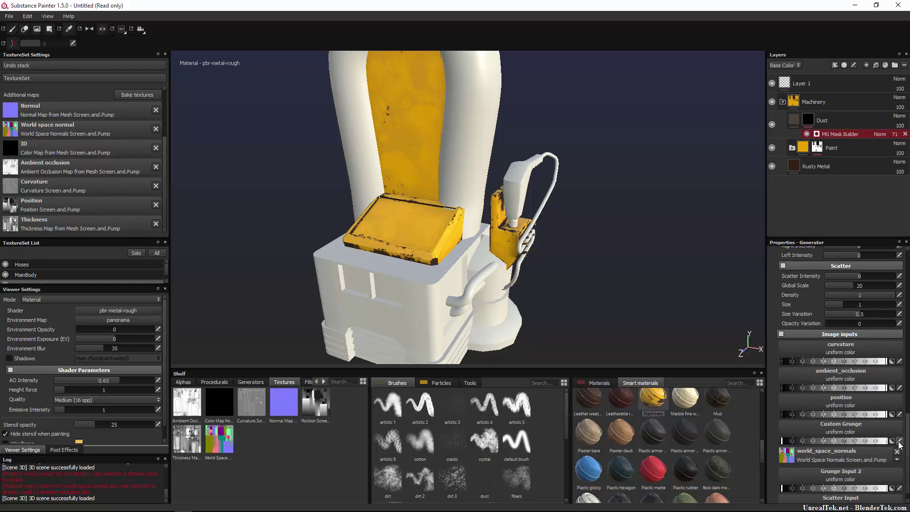
pyautogui.click(897, 446)
pyautogui.scroll(-1, 896, 448)
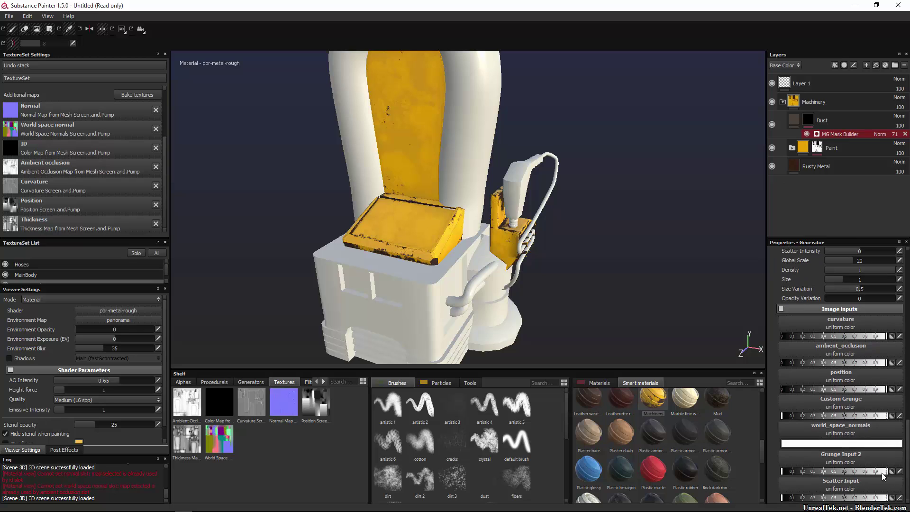
# Clear the curvature, ambient occlusion, position and world space normals inputs from the Paint layer's MG Mask Builder and inspect the model.
pyautogui.click(817, 149)
pyautogui.click(829, 162)
pyautogui.click(896, 387)
pyautogui.click(897, 440)
pyautogui.click(896, 366)
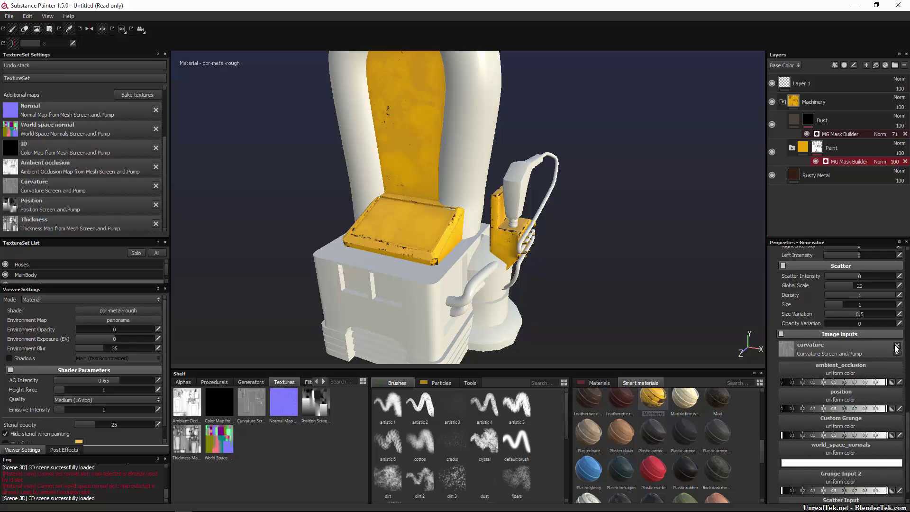
pyautogui.click(896, 345)
pyautogui.scroll(-1, 888, 437)
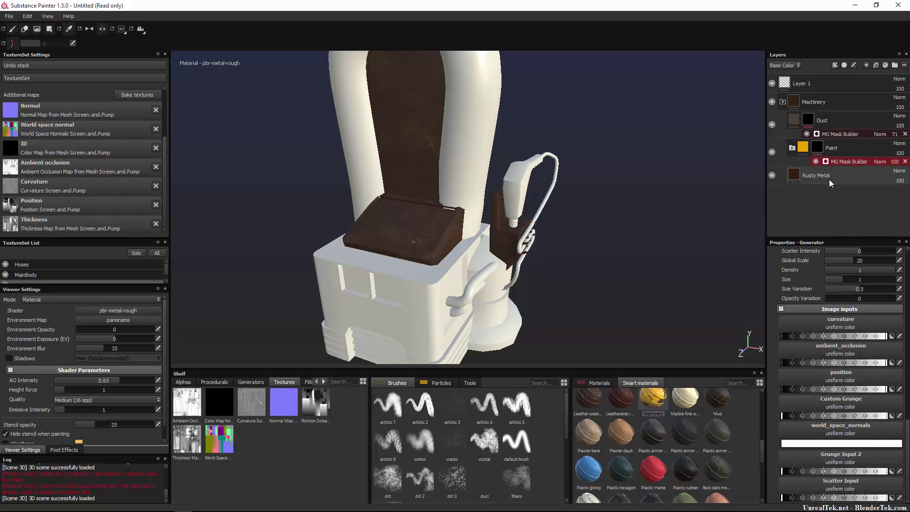
pyautogui.keyDown('alt'); pyautogui.moveTo(573, 256); pyautogui.dragTo(496, 230); pyautogui.keyUp('alt')
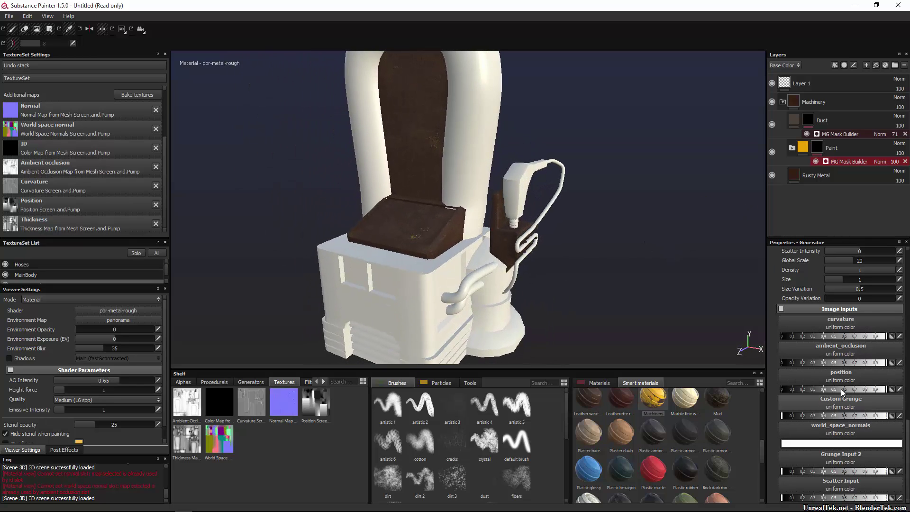
# Enable the height, rough and metal channels of the red paint material in the checkered cube project.
pyautogui.moveTo(864, 337)
pyautogui.mouseDown()
pyautogui.moveTo(821, 336)
pyautogui.moveTo(847, 335)
pyautogui.mouseUp()
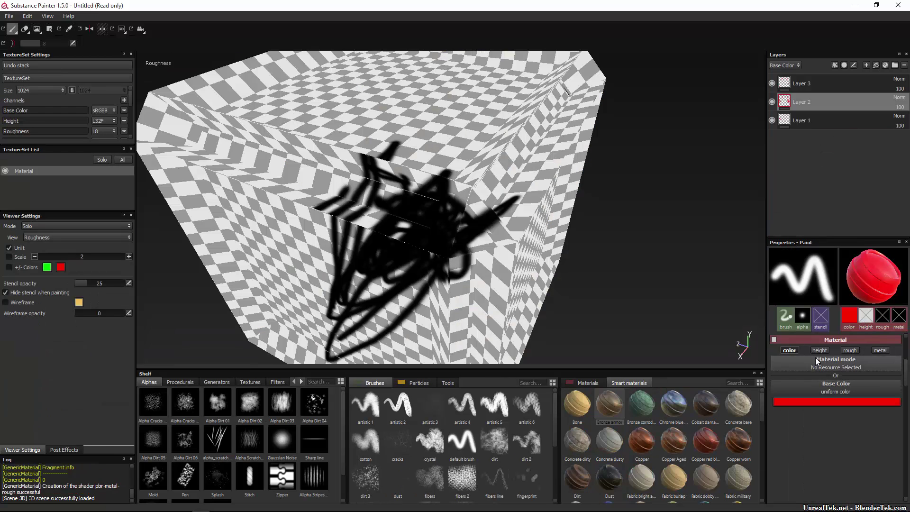
pyautogui.click(820, 350)
pyautogui.click(850, 350)
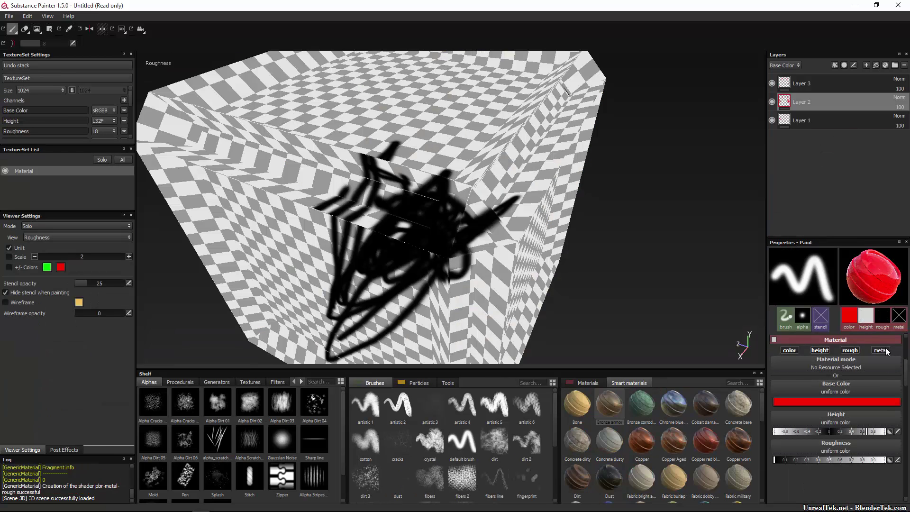
pyautogui.click(882, 350)
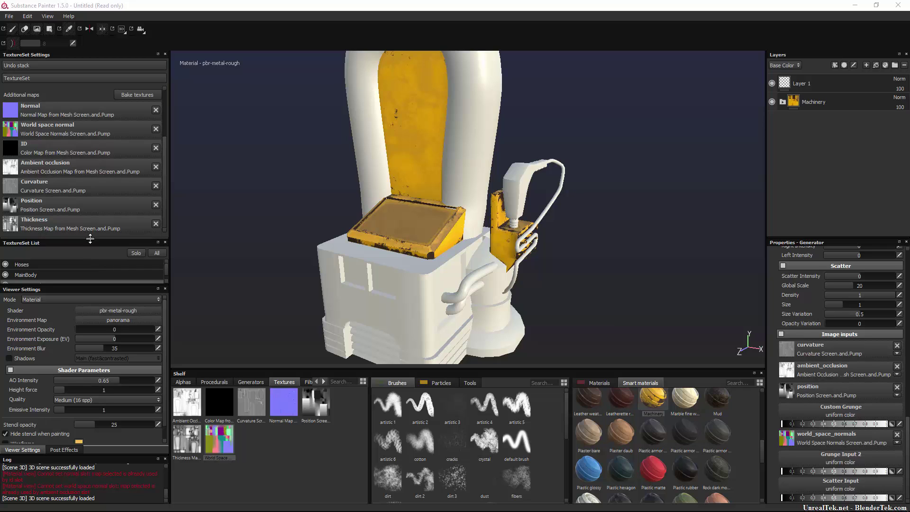
# Enlarge the texture set list, apply the Machinery smart material to the MainBody texture set, and inspect the material's layers.
pyautogui.moveTo(91, 236); pyautogui.dragTo(90, 163)
pyautogui.click(41, 201)
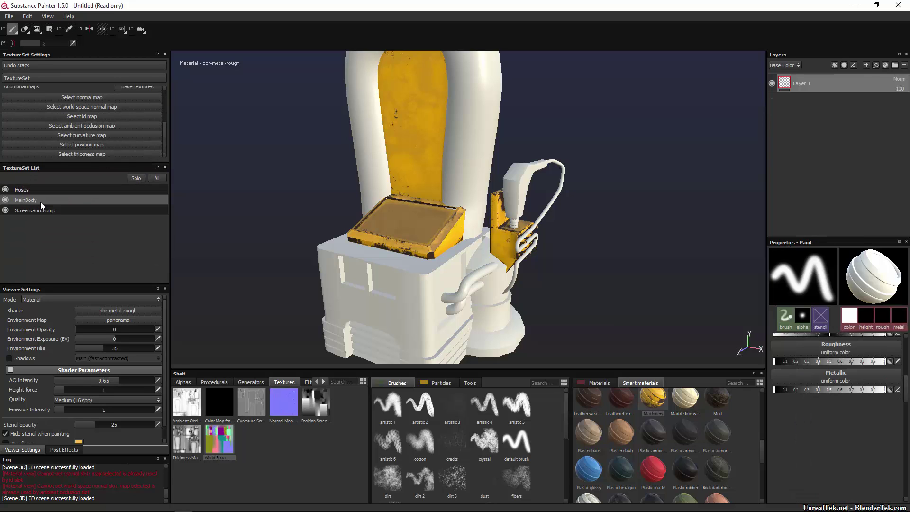
pyautogui.moveTo(660, 404); pyautogui.dragTo(797, 171)
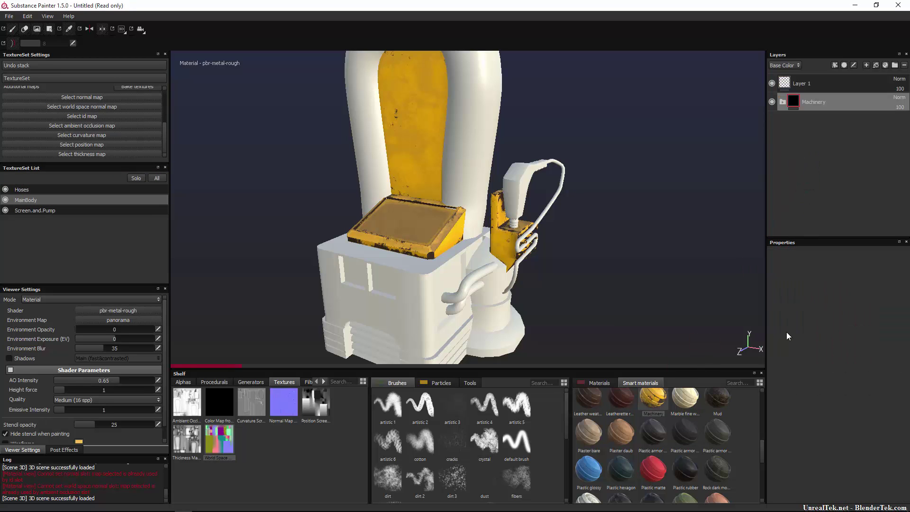
pyautogui.click(782, 103)
pyautogui.click(794, 121)
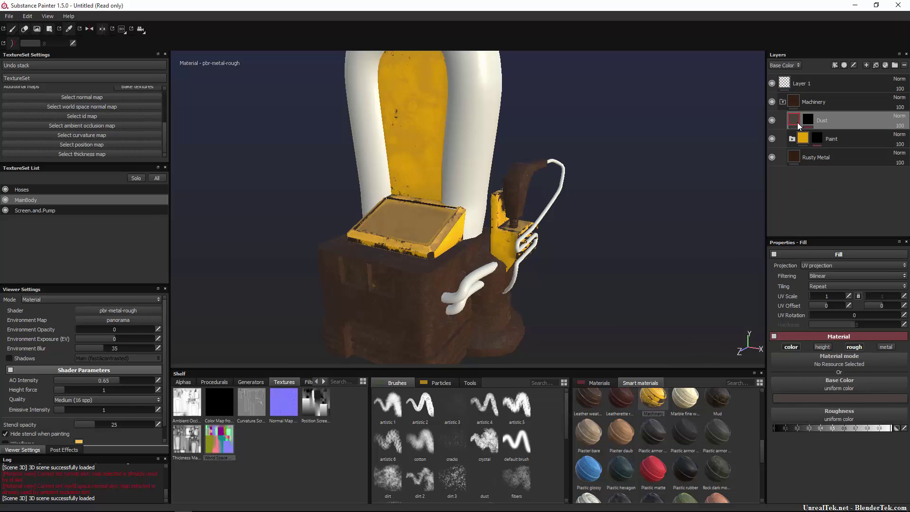
pyautogui.moveTo(798, 125)
pyautogui.scroll(3, 99, 152)
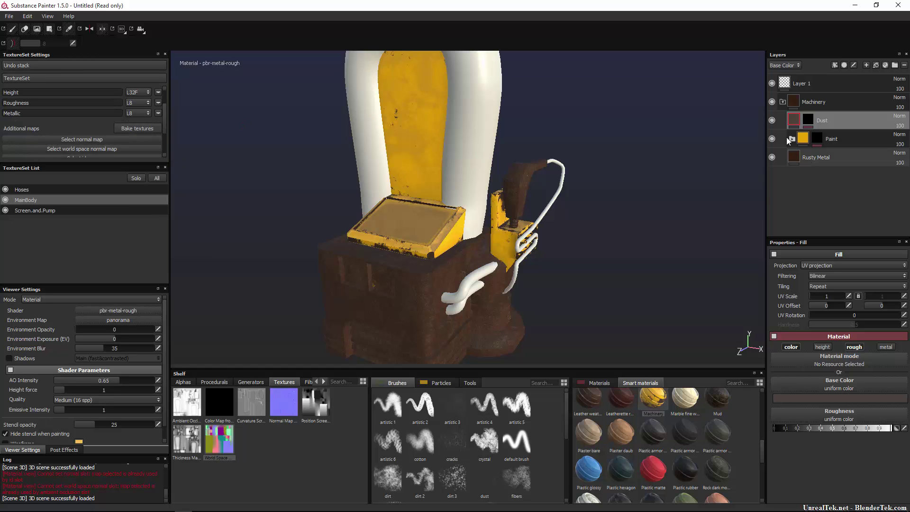
pyautogui.click(784, 103)
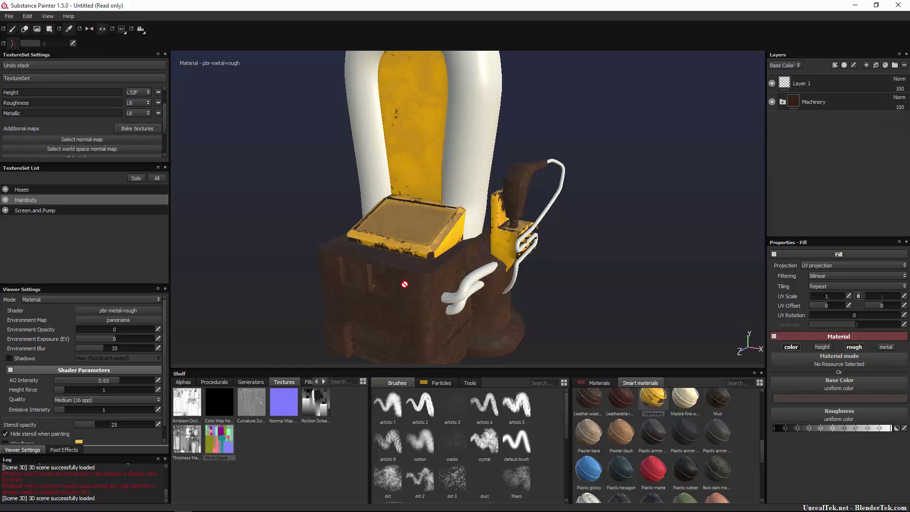
# Bake all additional maps for the MainBody texture set at 1024x1024 with the existing high definition mesh.
pyautogui.keyDown('alt'); pyautogui.moveTo(355, 297); pyautogui.dragTo(369, 237); pyautogui.keyUp('alt')
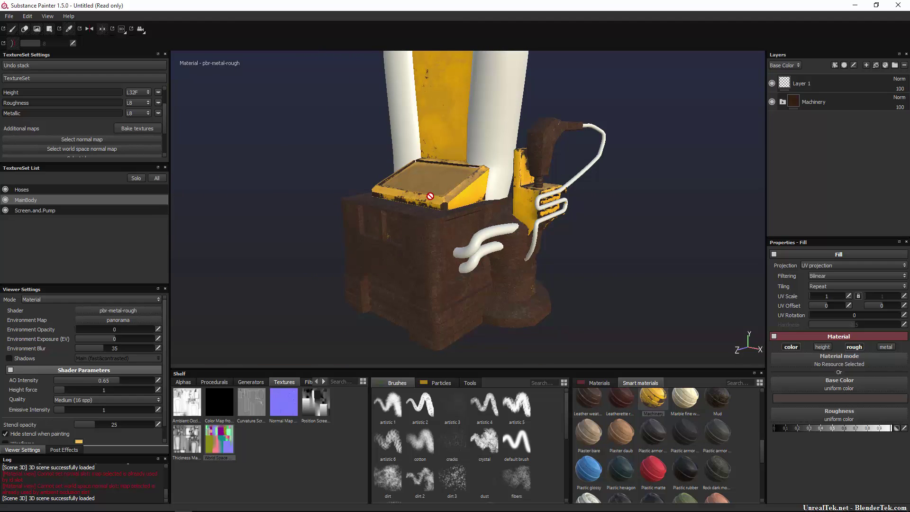
pyautogui.keyDown('alt'); pyautogui.moveTo(371, 233); pyautogui.dragTo(406, 254); pyautogui.keyUp('alt')
pyautogui.click(144, 127)
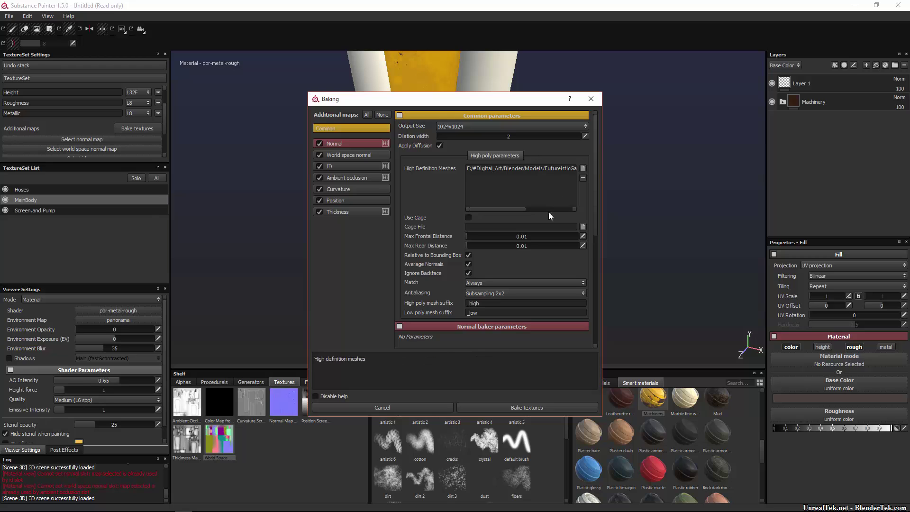
pyautogui.click(23, 200)
pyautogui.click(30, 212)
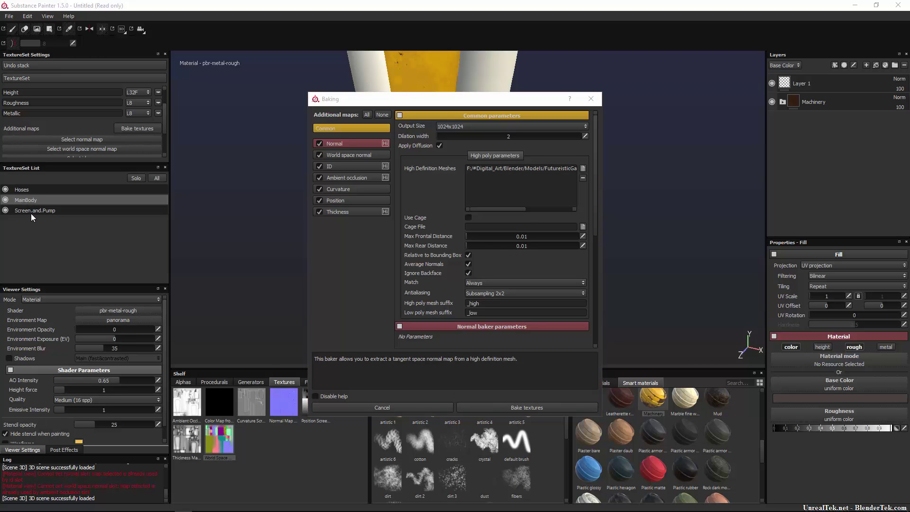
pyautogui.click(494, 408)
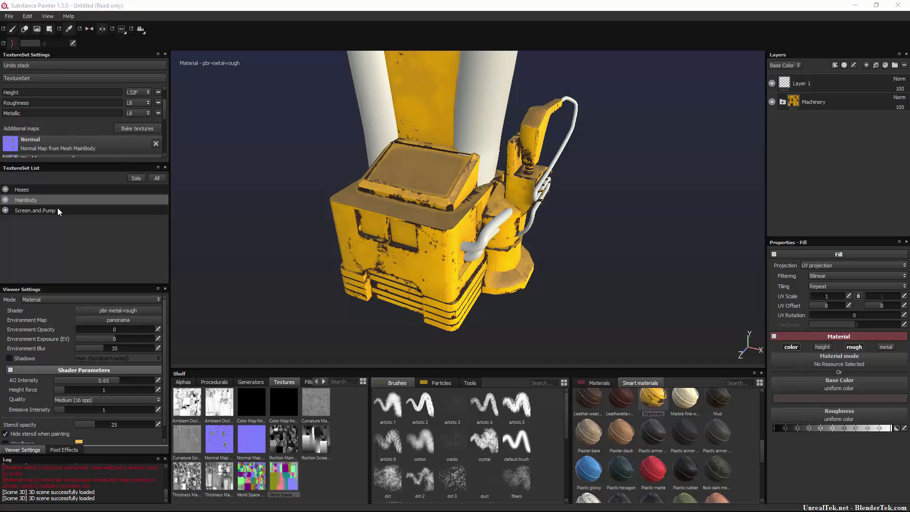
# Bake the additional maps for the Hoses texture set and apply the Machinery smart material to it.
pyautogui.click(45, 191)
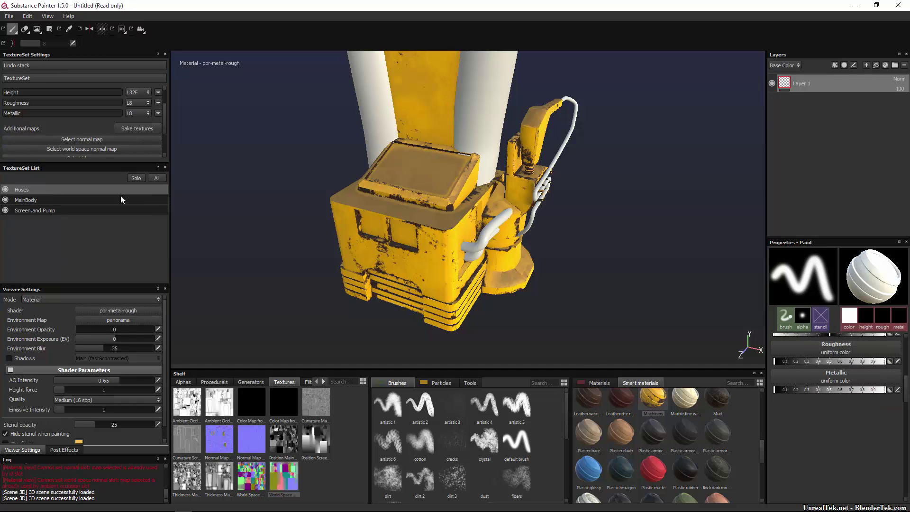
pyautogui.click(127, 127)
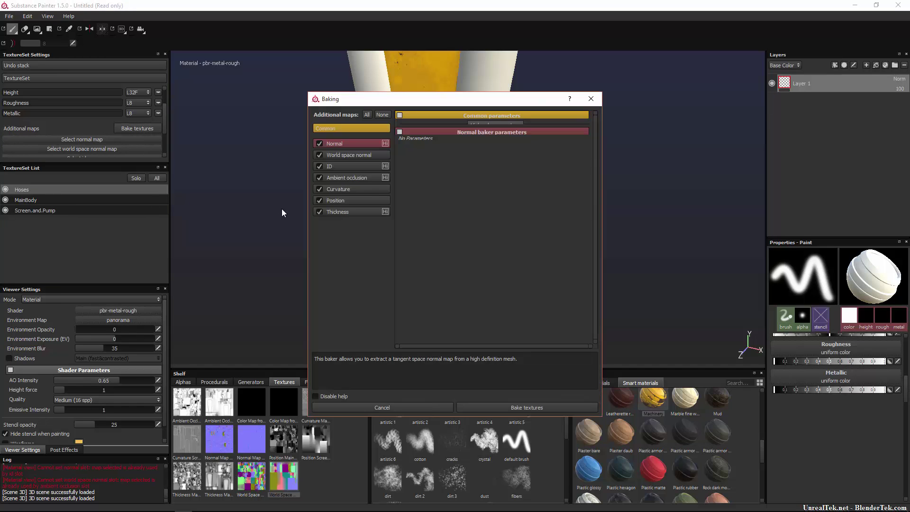
pyautogui.click(509, 402)
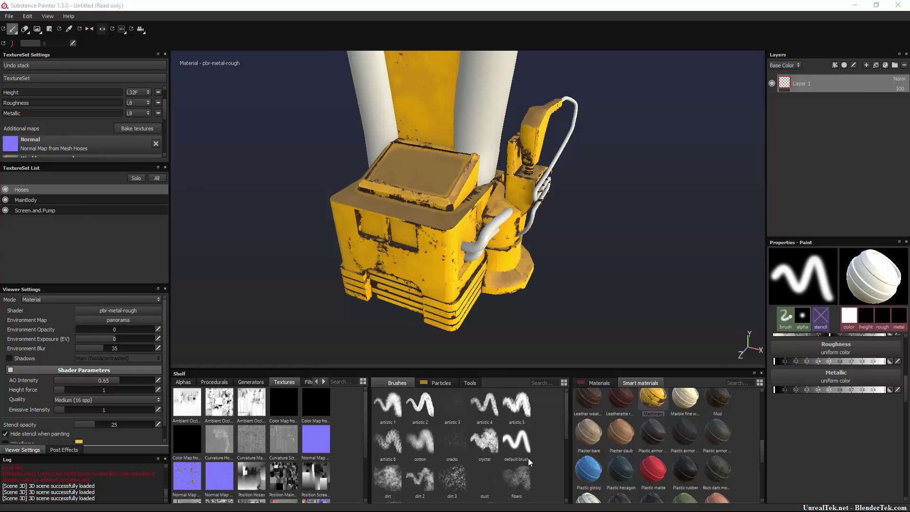
pyautogui.moveTo(655, 405); pyautogui.dragTo(815, 102)
pyautogui.moveTo(525, 221)
pyautogui.keyDown('alt'); pyautogui.mouseDown()
pyautogui.moveTo(479, 207)
pyautogui.moveTo(516, 215)
pyautogui.mouseUp(); pyautogui.keyUp('alt')
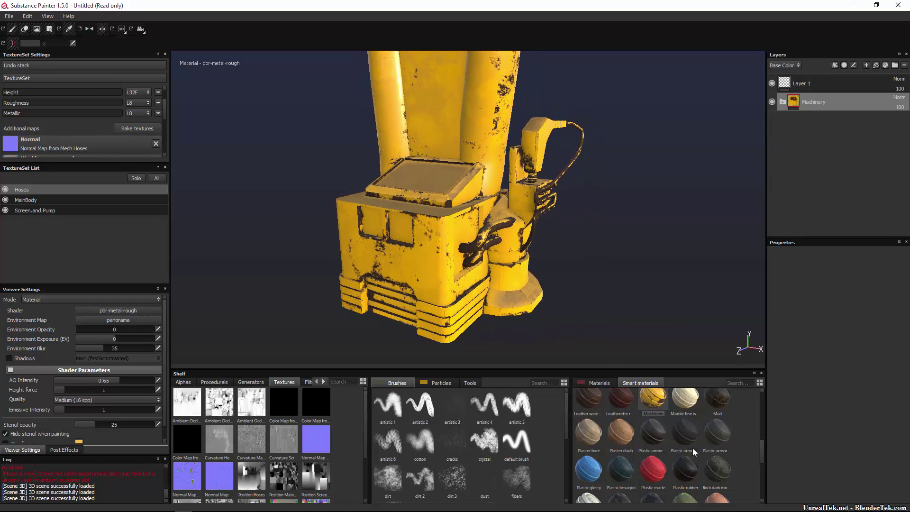
# Replace the Machinery smart material on the Hoses texture set with Tire dirty and inspect the hoses.
pyautogui.scroll(5, 687, 455)
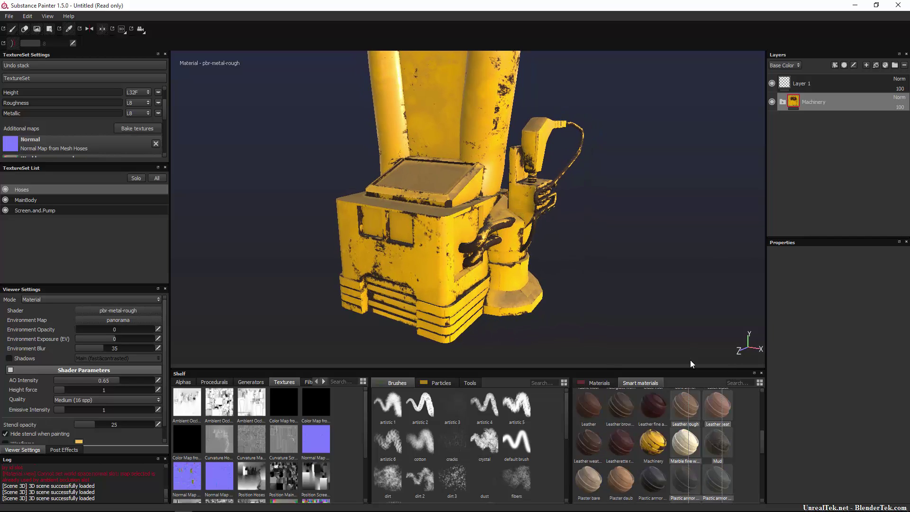
pyautogui.scroll(-5, 685, 443)
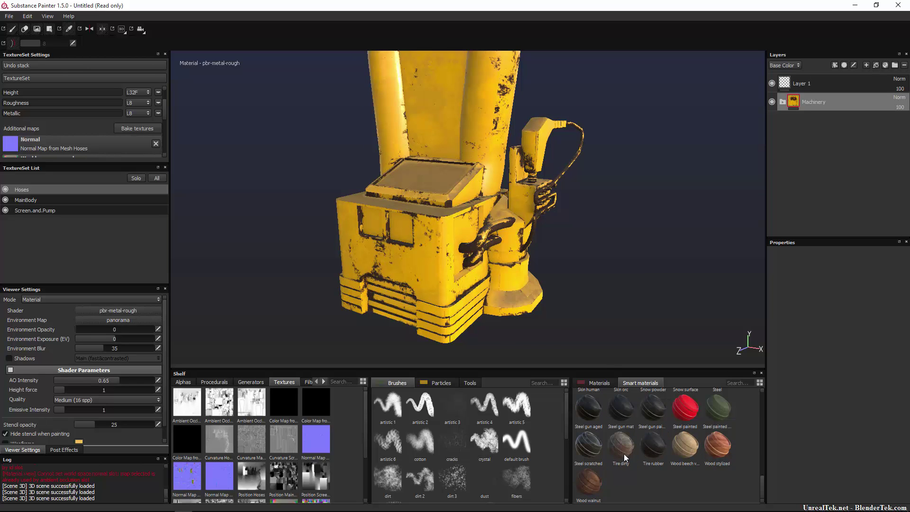
pyautogui.moveTo(620, 448); pyautogui.dragTo(823, 122)
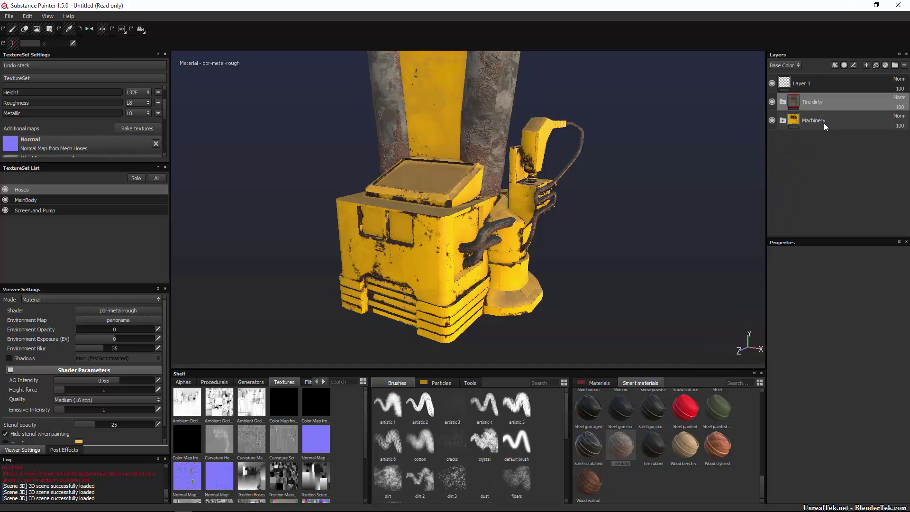
pyautogui.press('Delete')
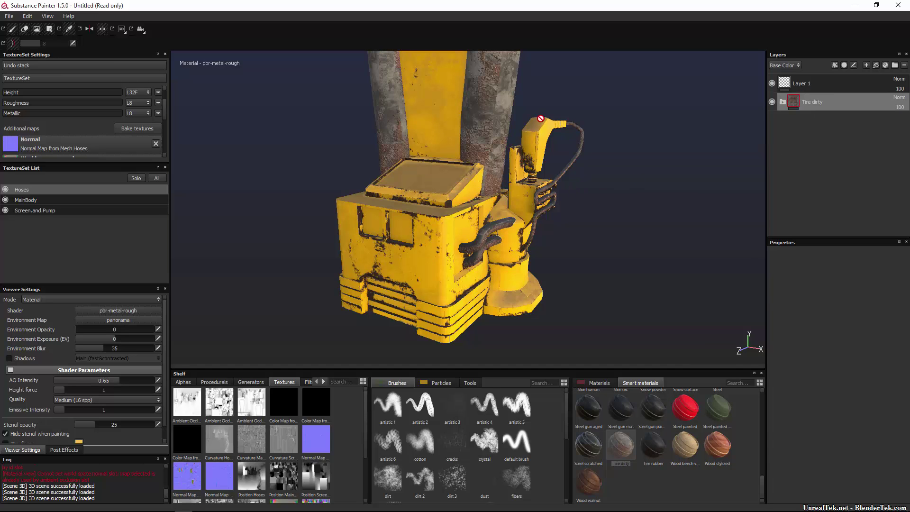
pyautogui.keyDown('alt'); pyautogui.moveTo(538, 115); pyautogui.dragTo(517, 121); pyautogui.keyUp('alt')
pyautogui.keyDown('alt'); pyautogui.moveTo(518, 122); pyautogui.dragTo(515, 273, button='middle'); pyautogui.keyUp('alt')
pyautogui.keyDown('alt'); pyautogui.moveTo(385, 122); pyautogui.dragTo(508, 98); pyautogui.keyUp('alt')
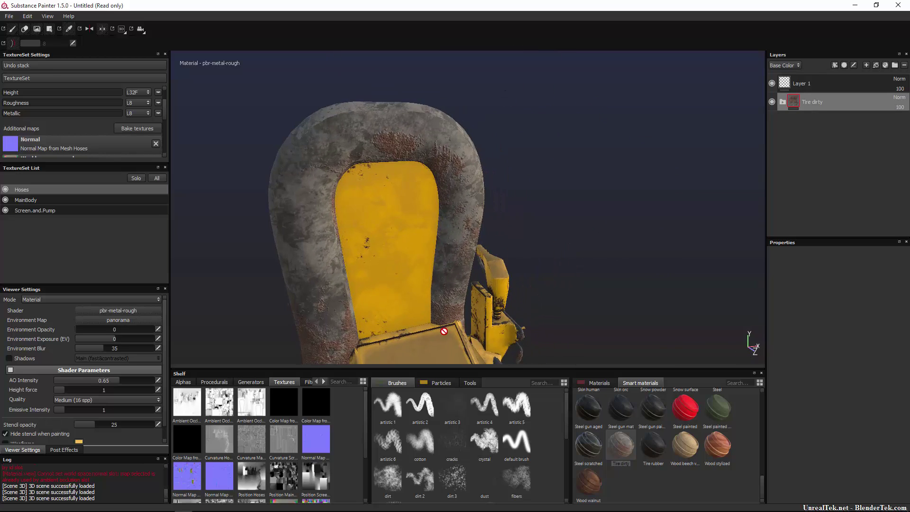
pyautogui.keyDown('alt'); pyautogui.moveTo(308, 284); pyautogui.dragTo(303, 239); pyautogui.keyUp('alt')
pyautogui.scroll(-5, 437, 281)
pyautogui.keyDown('alt'); pyautogui.moveTo(438, 281); pyautogui.dragTo(386, 242); pyautogui.keyUp('alt')
pyautogui.scroll(6, 423, 256)
pyautogui.keyDown('alt'); pyautogui.moveTo(444, 208); pyautogui.dragTo(445, 260, button='middle'); pyautogui.keyUp('alt')
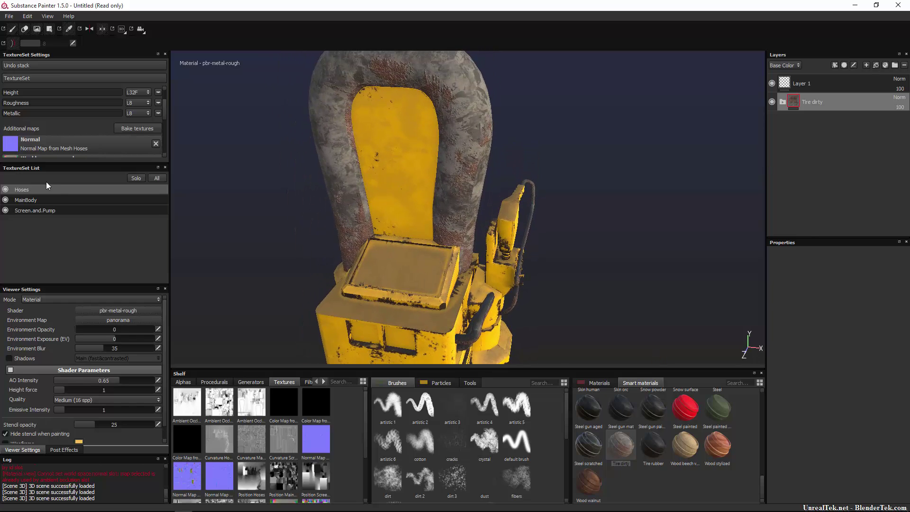
# Replace the Machinery smart material on the Screen.and.Pump texture set with Glass visor.
pyautogui.press('1')
pyautogui.click(55, 210)
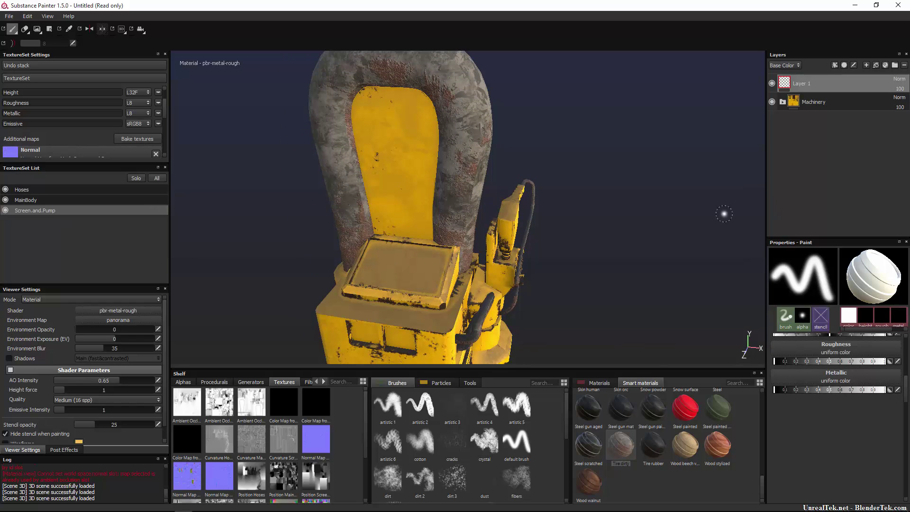
pyautogui.scroll(5, 635, 460)
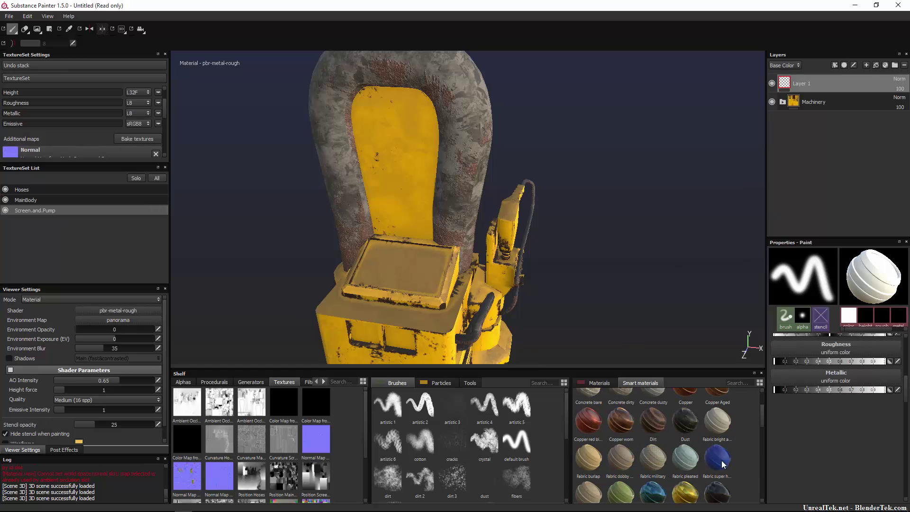
pyautogui.scroll(-3, 722, 472)
pyautogui.scroll(2, 764, 443)
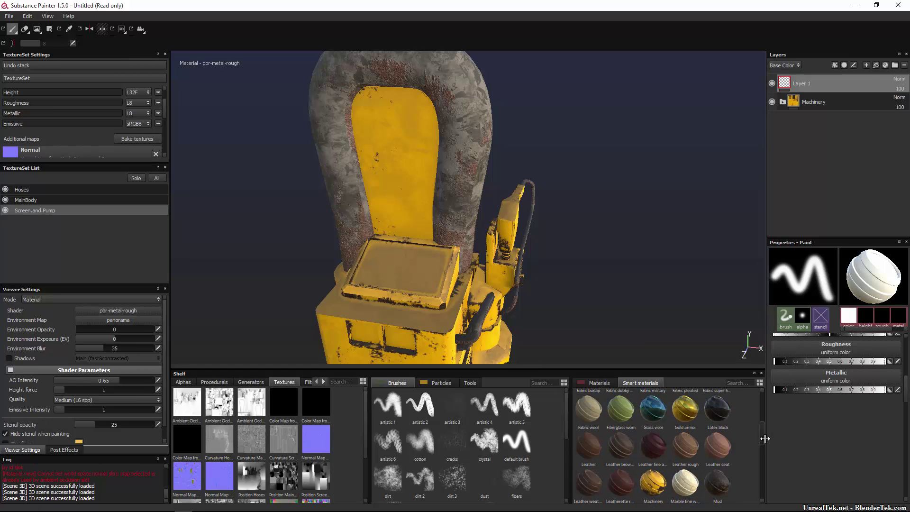
pyautogui.moveTo(655, 431); pyautogui.dragTo(826, 94)
pyautogui.click(829, 126)
pyautogui.press('Delete')
pyautogui.moveTo(565, 285)
pyautogui.keyDown('alt'); pyautogui.mouseDown()
pyautogui.moveTo(479, 244)
pyautogui.moveTo(540, 308)
pyautogui.moveTo(656, 266)
pyautogui.moveTo(576, 270)
pyautogui.moveTo(561, 257)
pyautogui.moveTo(552, 272)
pyautogui.mouseUp(); pyautogui.keyUp('alt')
# Set the shader's emissive intensity to 10 and inspect the glowing screen and pump parts.
pyautogui.moveTo(78, 409); pyautogui.dragTo(161, 411)
pyautogui.keyDown('alt'); pyautogui.moveTo(314, 338); pyautogui.dragTo(278, 277); pyautogui.keyUp('alt')
pyautogui.keyDown('alt'); pyautogui.moveTo(278, 276); pyautogui.dragTo(293, 210, button='middle'); pyautogui.keyUp('alt')
pyautogui.scroll(-3, 296, 197)
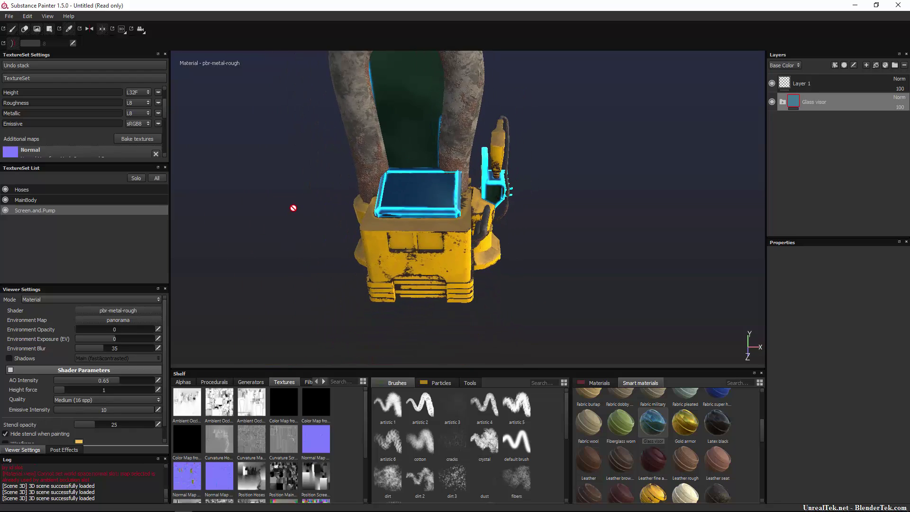
pyautogui.keyDown('alt'); pyautogui.moveTo(320, 155); pyautogui.dragTo(332, 226, button='middle'); pyautogui.keyUp('alt')
pyautogui.keyDown('alt'); pyautogui.moveTo(332, 226); pyautogui.dragTo(272, 260); pyautogui.keyUp('alt')
# Replace the Tire dirty smart material on the Hoses texture set with Machinery and inspect the model.
pyautogui.click(35, 189)
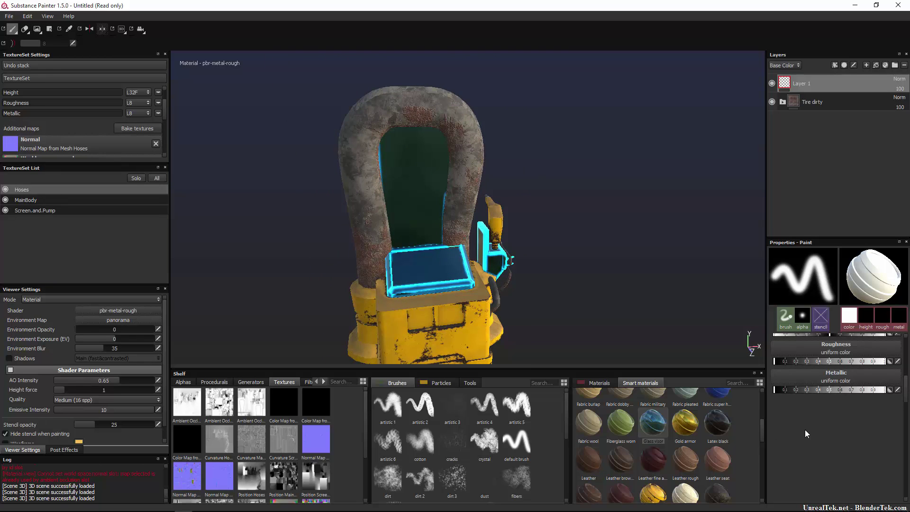
pyautogui.scroll(-5, 695, 469)
pyautogui.scroll(5, 650, 457)
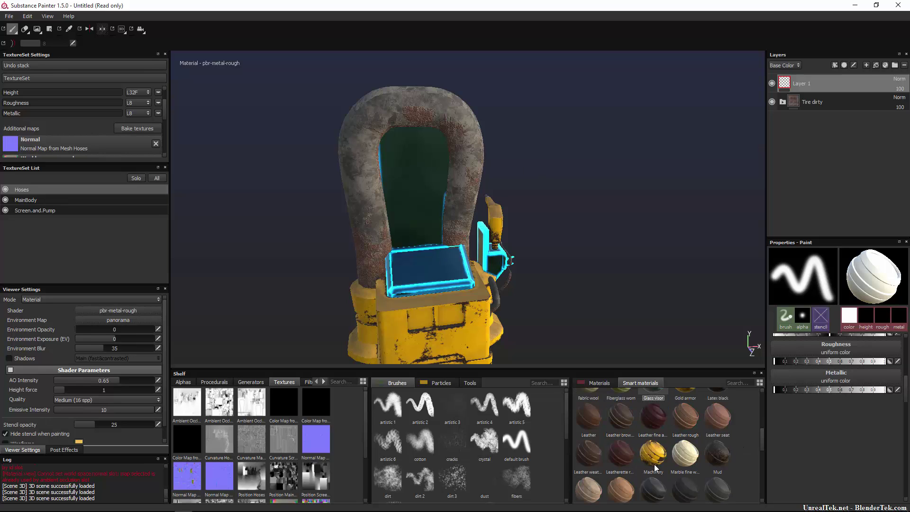
pyautogui.moveTo(654, 456); pyautogui.dragTo(827, 108)
pyautogui.click(830, 118)
pyautogui.press('Delete')
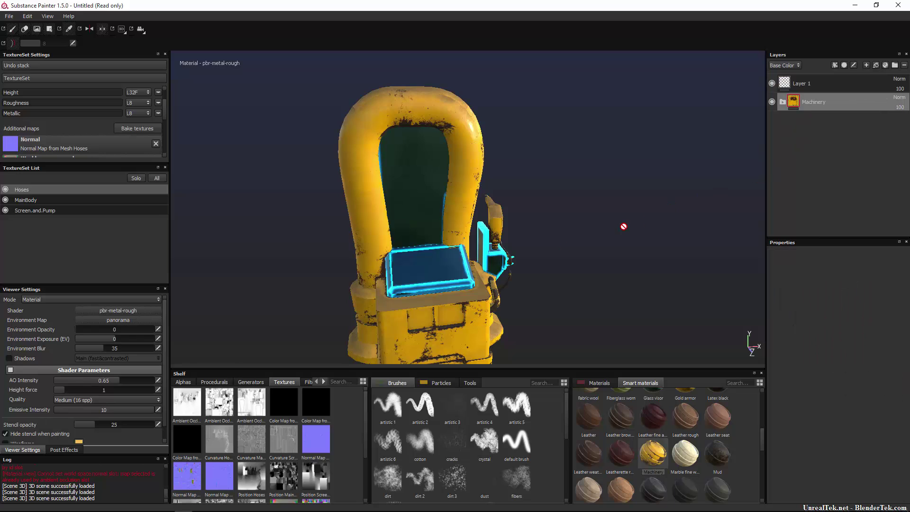
pyautogui.keyDown('alt'); pyautogui.moveTo(583, 242); pyautogui.dragTo(531, 251); pyautogui.keyUp('alt')
pyautogui.keyDown('alt'); pyautogui.moveTo(531, 251); pyautogui.dragTo(514, 228, button='middle'); pyautogui.keyUp('alt')
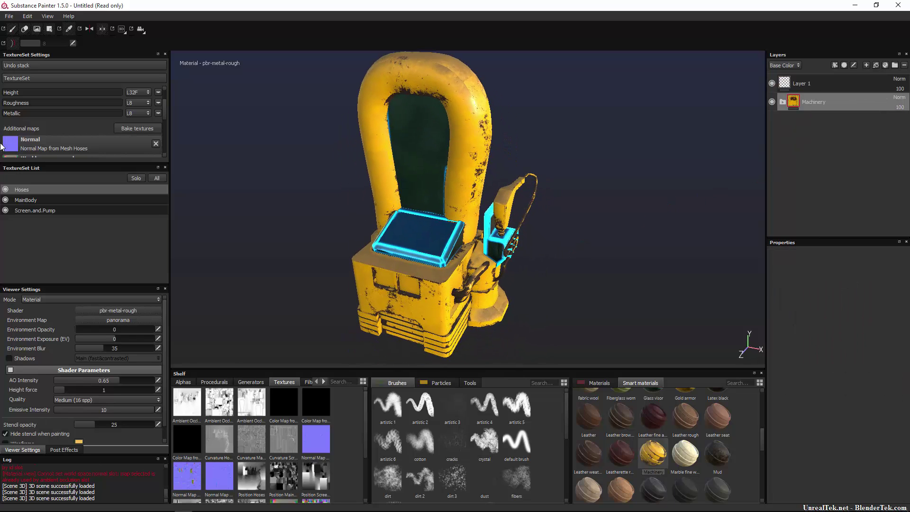
# Save the project under the name FuturisticGasPump_Tutorial.
pyautogui.click(9, 16)
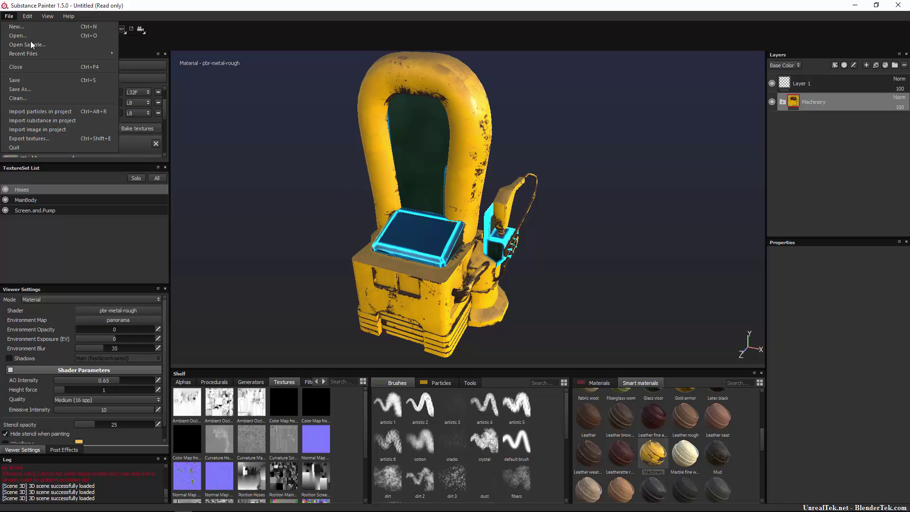
pyautogui.click(61, 90)
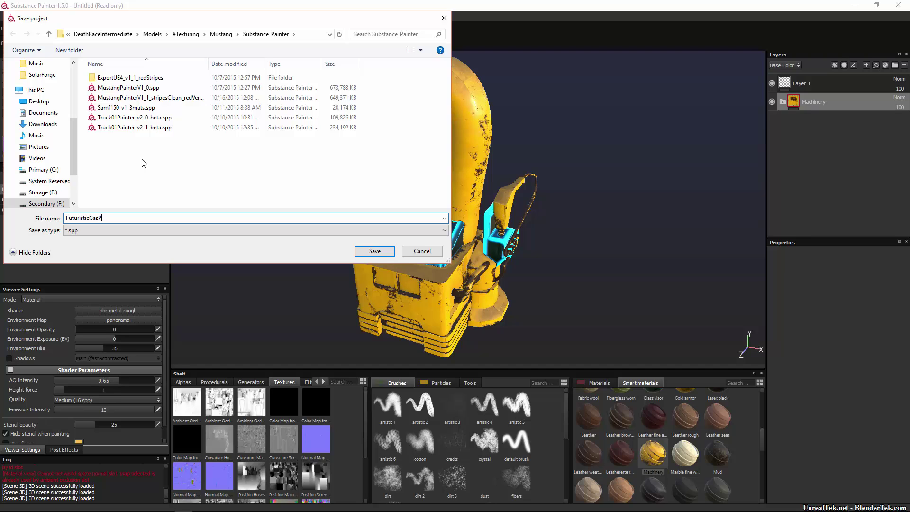
pyautogui.write('umpPainterV1_0')
pyautogui.press('Return')
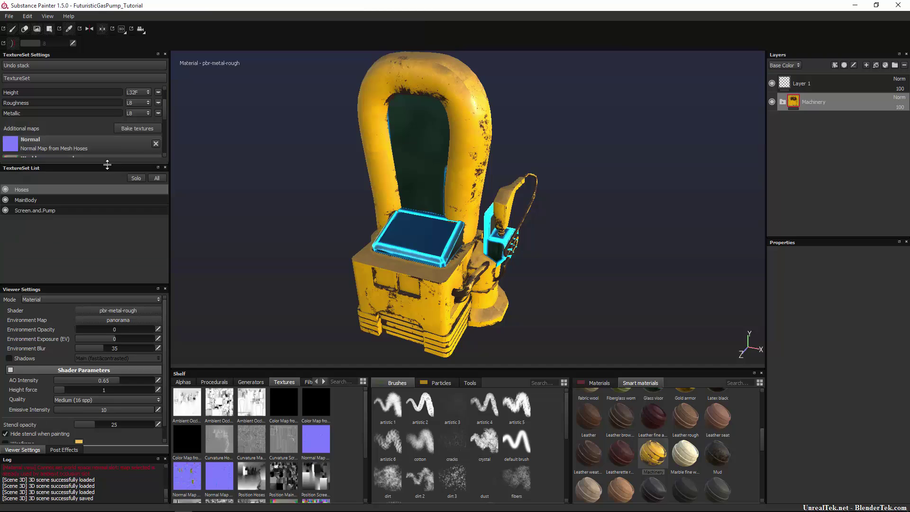
# Enlarge the texture set settings and review the baked additional maps of MainBody and Screen.and.Pump.
pyautogui.moveTo(107, 164); pyautogui.dragTo(98, 301)
pyautogui.click(69, 288)
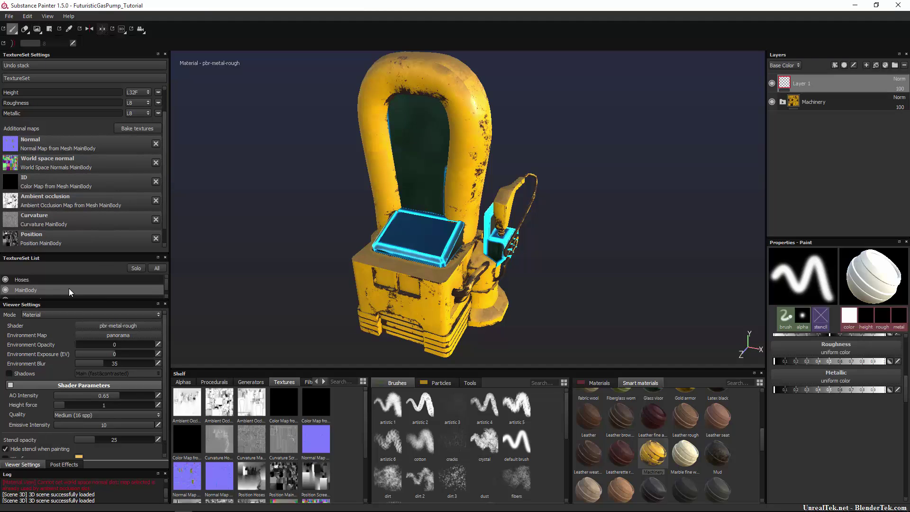
pyautogui.scroll(-1, 69, 288)
pyautogui.click(69, 292)
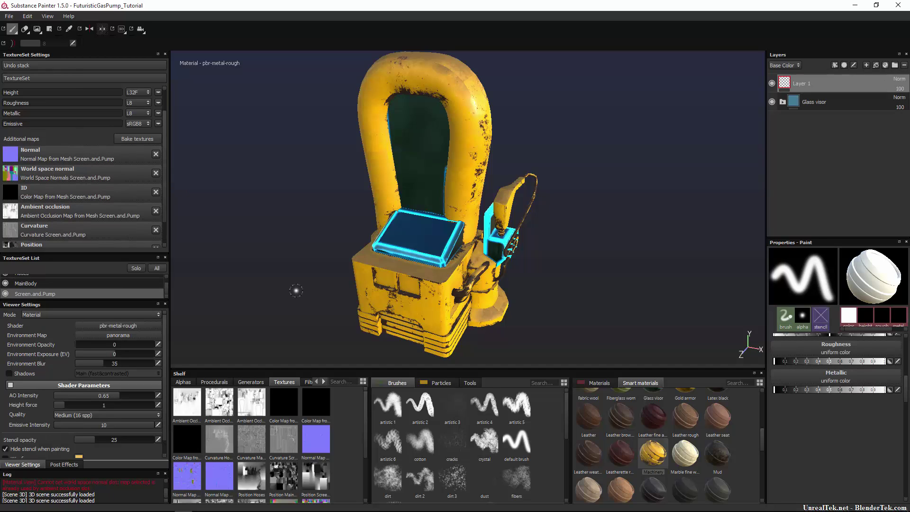
# Open the texture export and expand the output file lists of Hoses, MainBody and Screen.and.Pump.
pyautogui.click(11, 17)
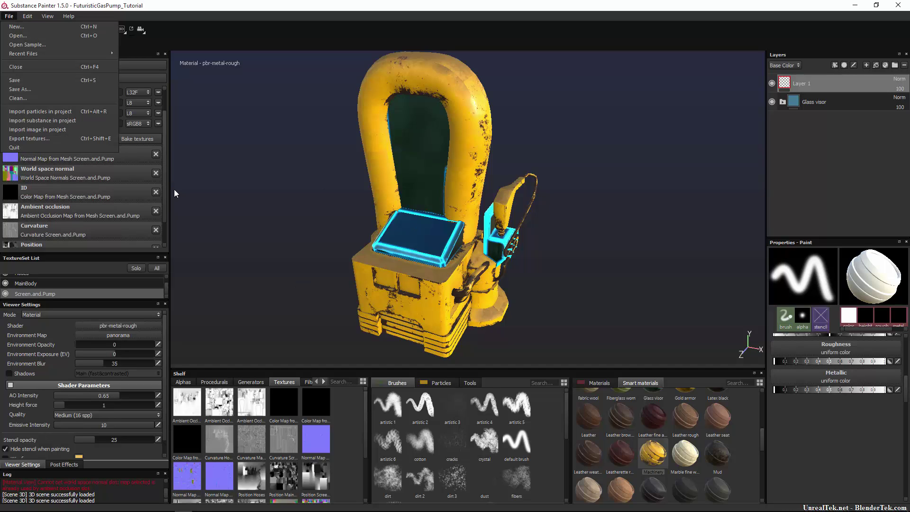
pyautogui.click(79, 138)
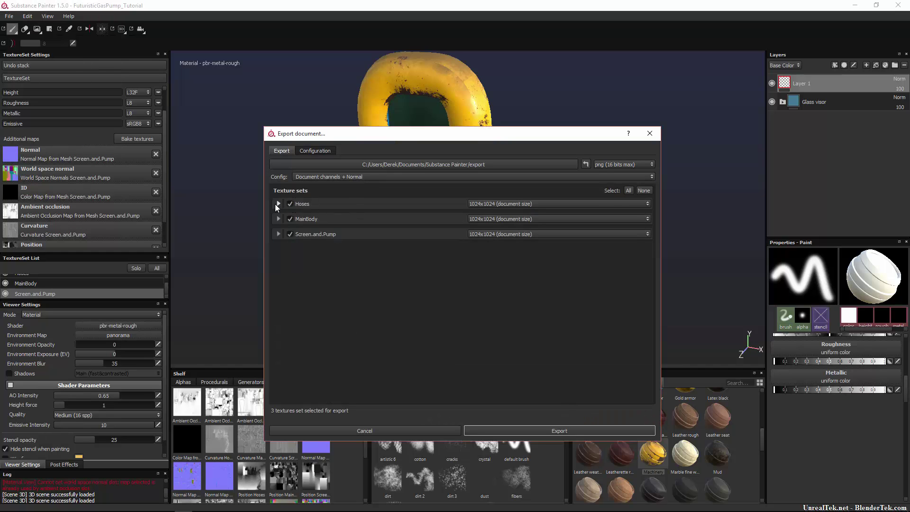
pyautogui.click(277, 204)
pyautogui.click(278, 265)
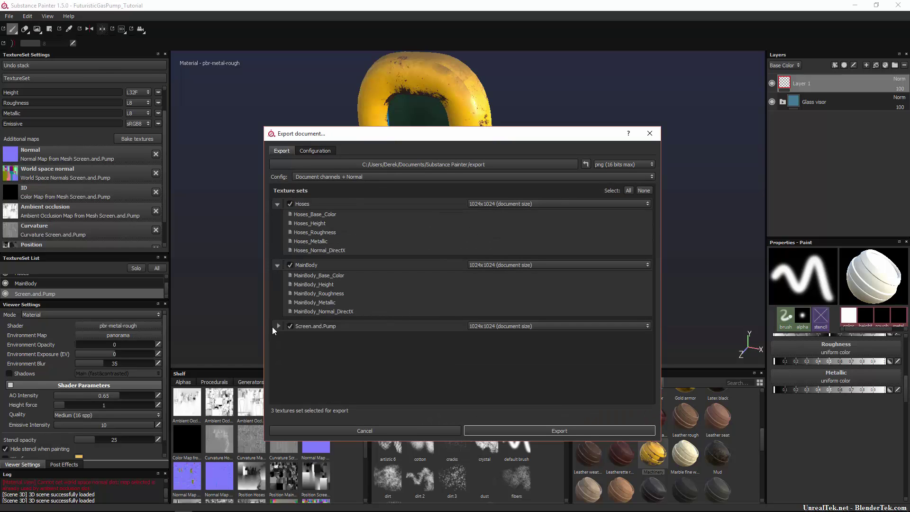
pyautogui.click(277, 326)
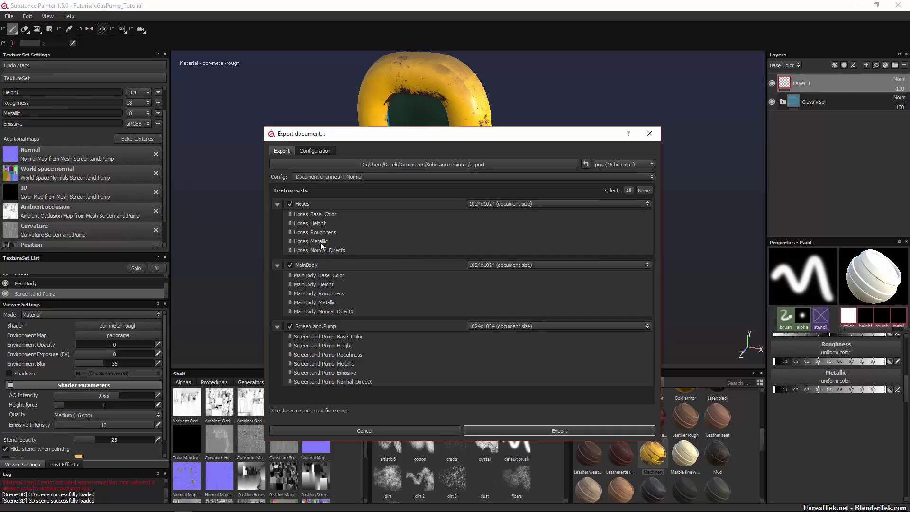
# Set the export config to Unreal Engine 4 (Packed) and open the export preset configuration.
pyautogui.click(353, 176)
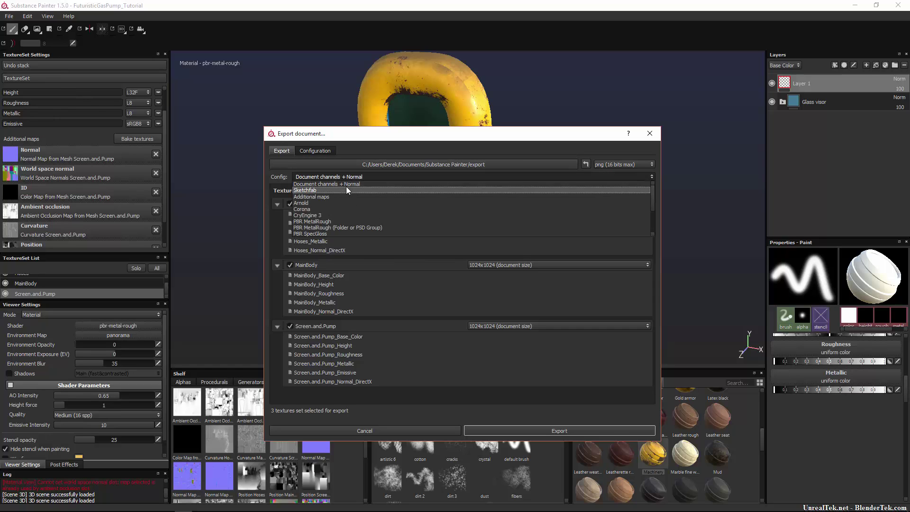
pyautogui.scroll(-2, 332, 234)
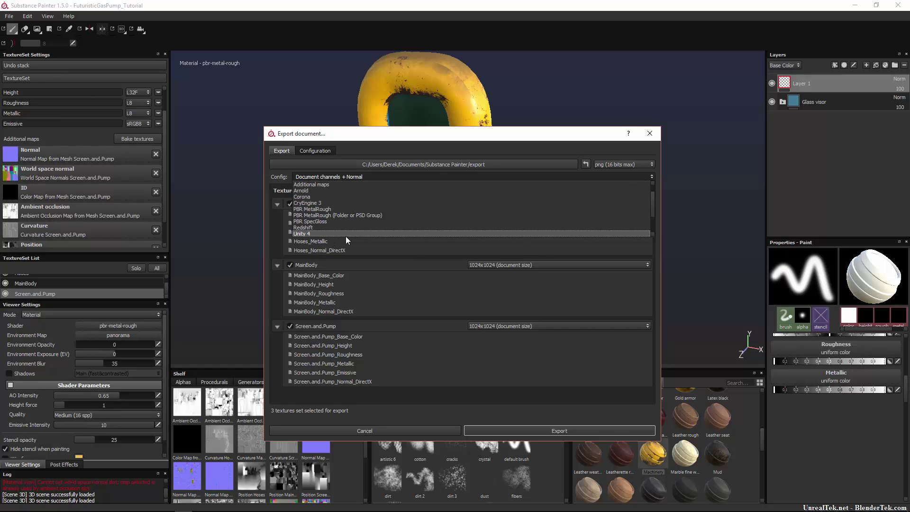
pyautogui.click(343, 228)
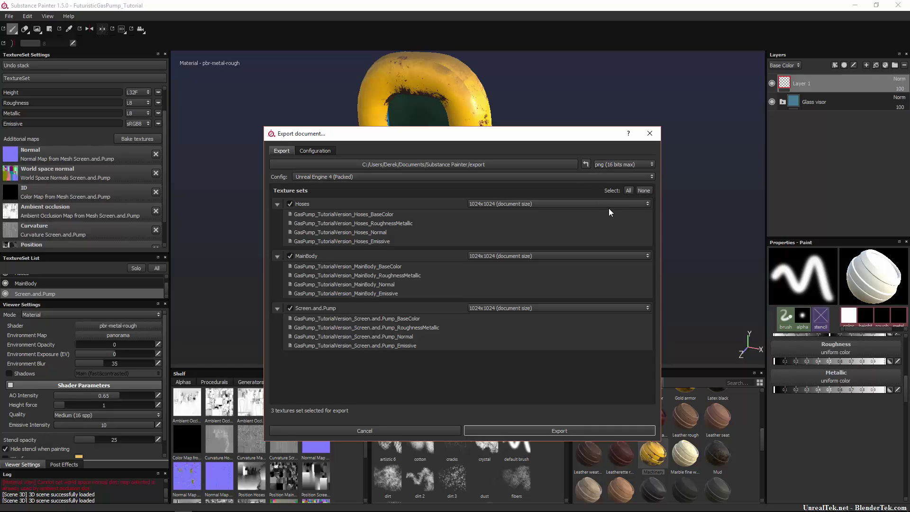
pyautogui.click(319, 151)
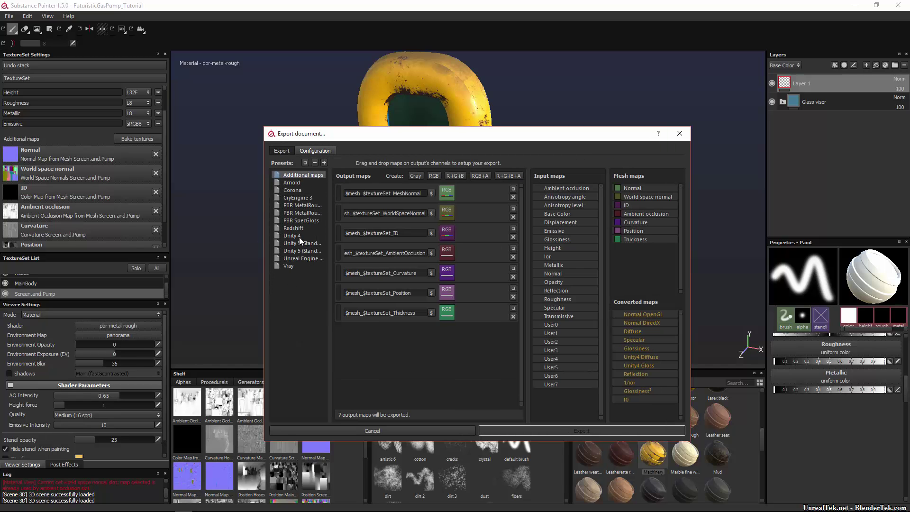
# Create a new export preset named BakedMaps.
pyautogui.click(324, 163)
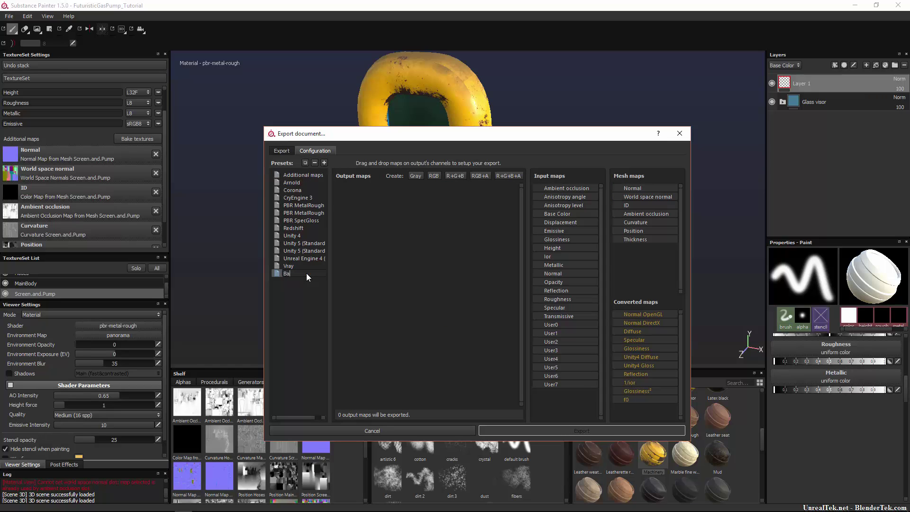
pyautogui.write('BakedMaps')
pyautogui.press('Return')
pyautogui.click(658, 358)
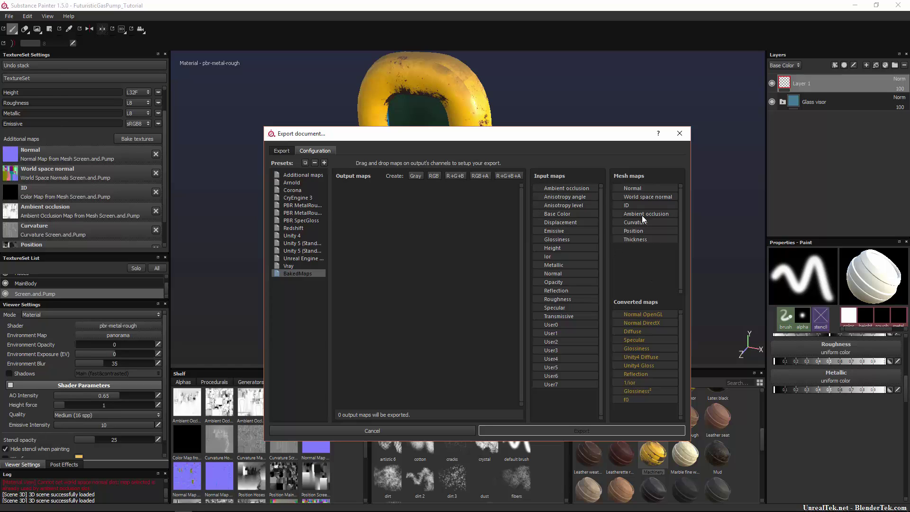
# Add a grayscale output map and assign it the gray channel of Ambient occlusion, replaced by the A channel of ID.
pyautogui.moveTo(642, 217); pyautogui.dragTo(577, 208)
pyautogui.click(416, 176)
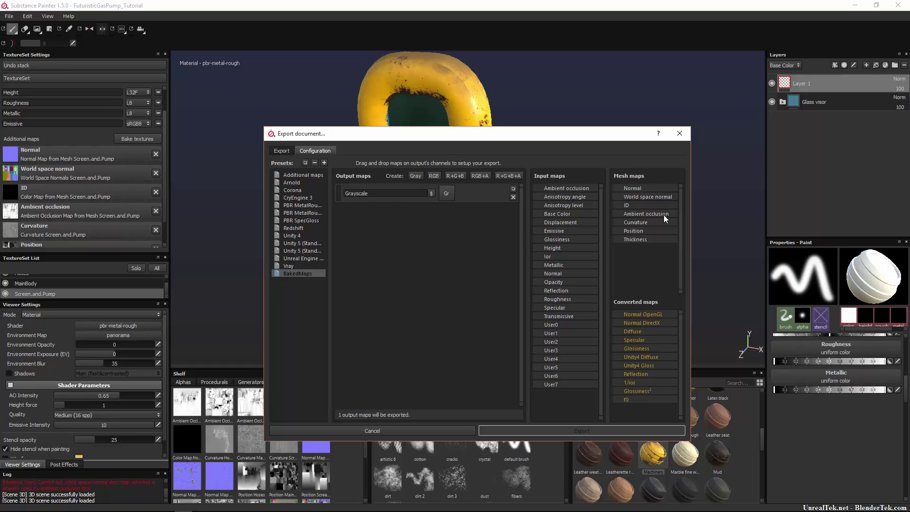
pyautogui.moveTo(664, 214); pyautogui.dragTo(450, 198)
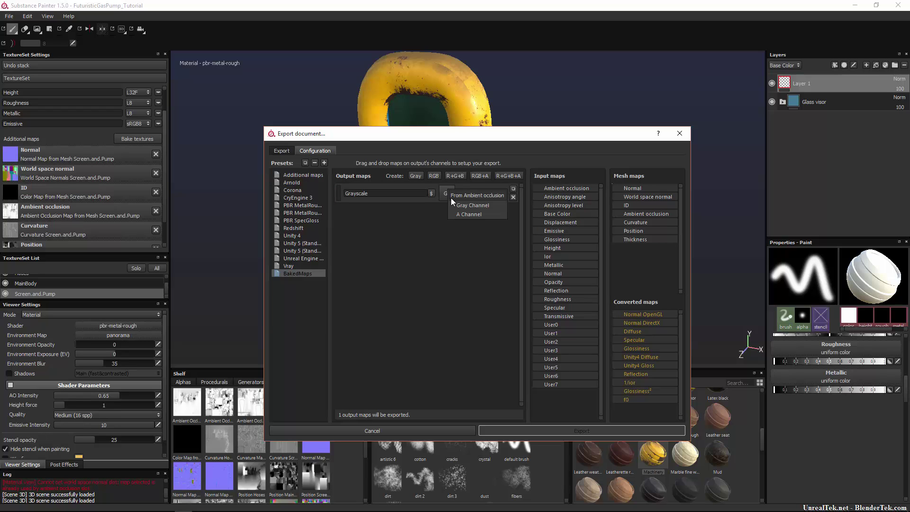
pyautogui.click(485, 206)
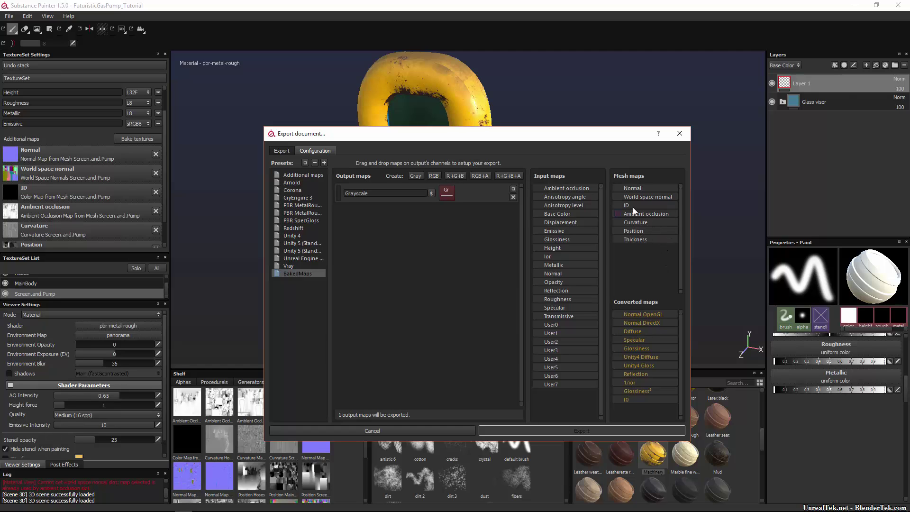
pyautogui.moveTo(629, 204); pyautogui.dragTo(449, 192)
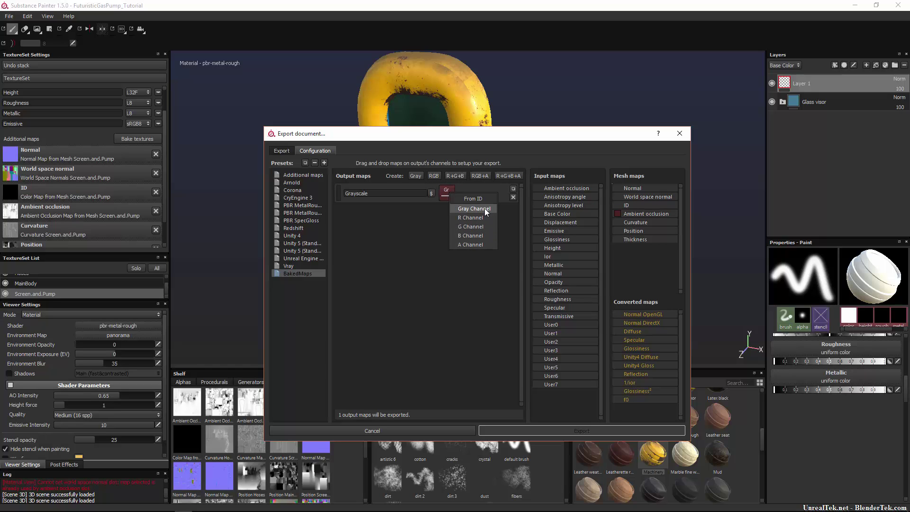
pyautogui.click(478, 245)
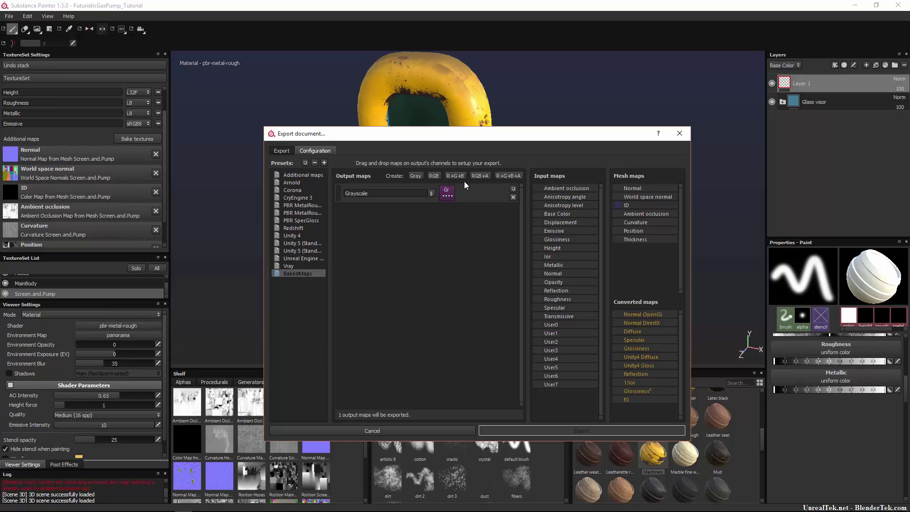
# Try an RGB+A output map fed by Ambient occlusion and Position in place of the grayscale one, and remove both outputs.
pyautogui.click(481, 176)
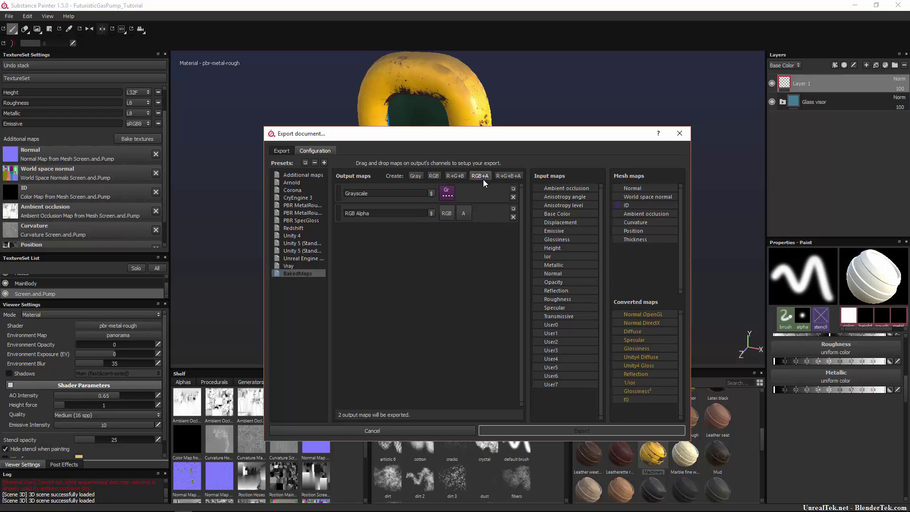
pyautogui.click(513, 197)
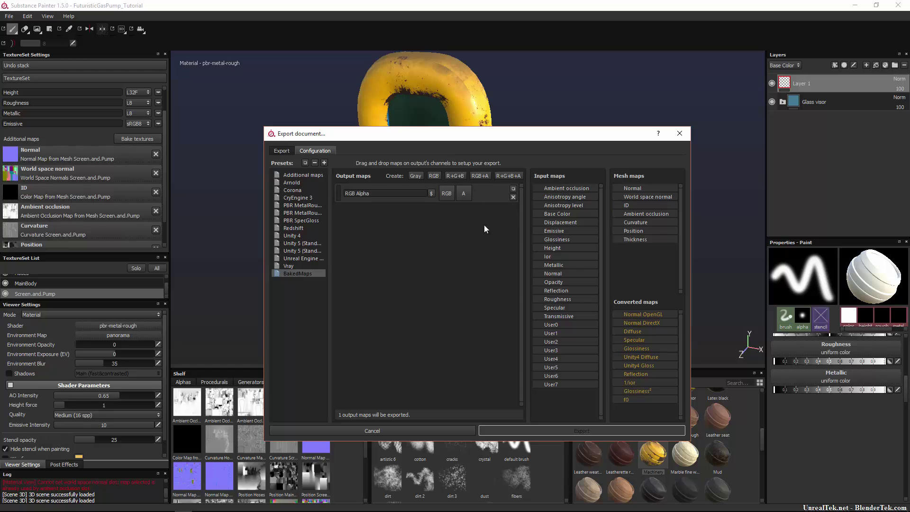
pyautogui.moveTo(630, 212); pyautogui.dragTo(448, 192)
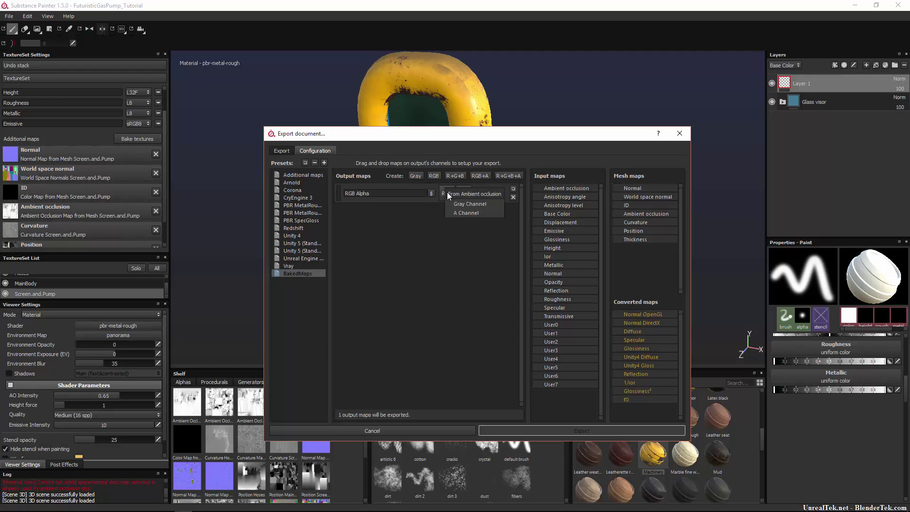
pyautogui.click(485, 203)
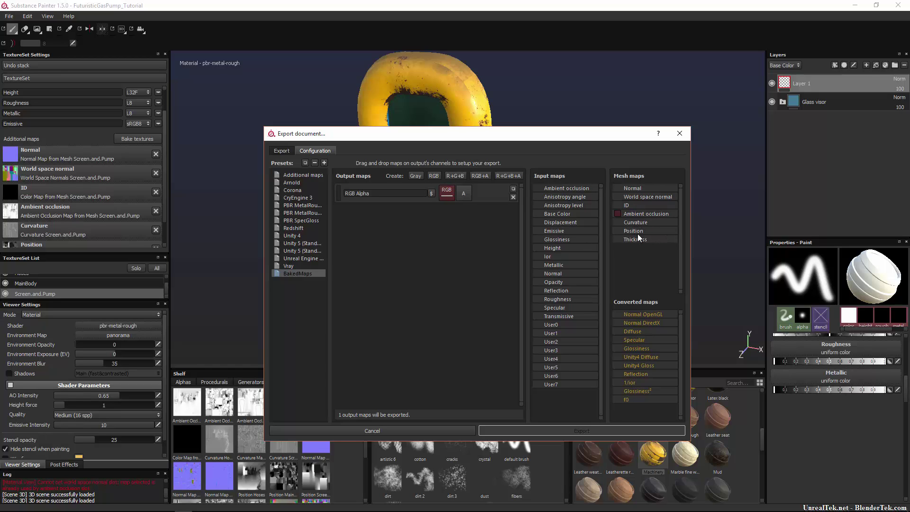
pyautogui.moveTo(638, 234); pyautogui.dragTo(464, 194)
pyautogui.click(496, 210)
pyautogui.click(513, 197)
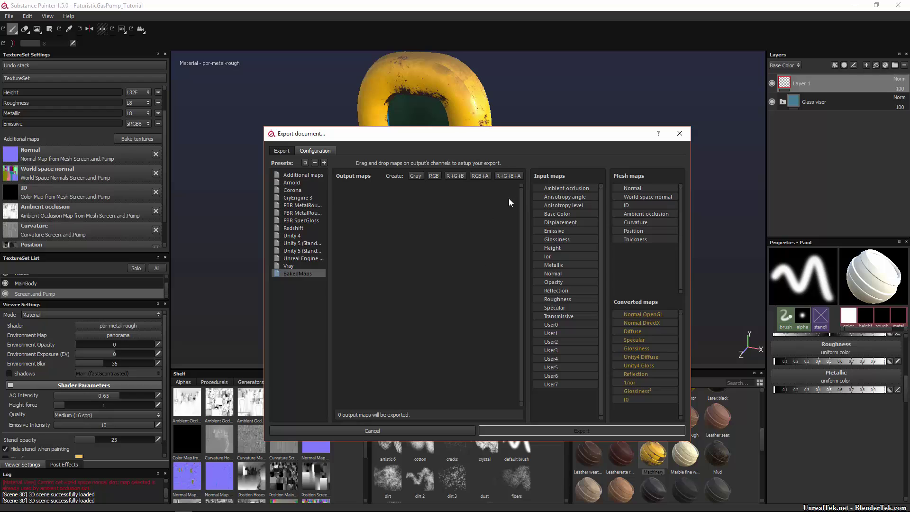
# Add an RGB output map to BakedMaps and assign it the gray channel of the Ambient occlusion mesh map.
pyautogui.click(433, 176)
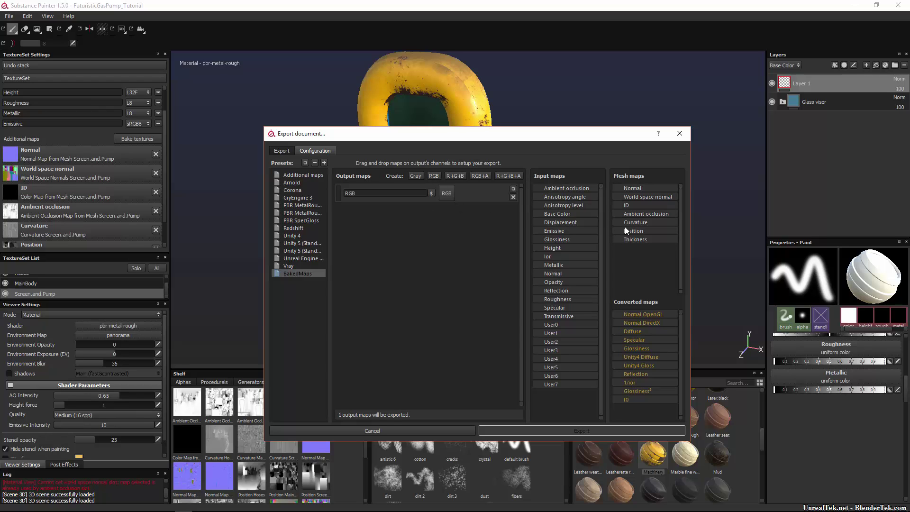
pyautogui.moveTo(636, 214); pyautogui.dragTo(446, 192)
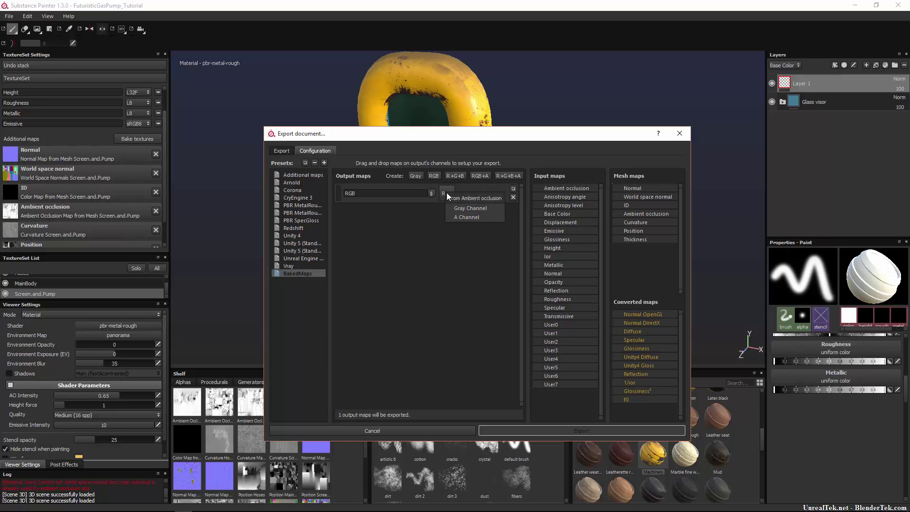
pyautogui.click(473, 209)
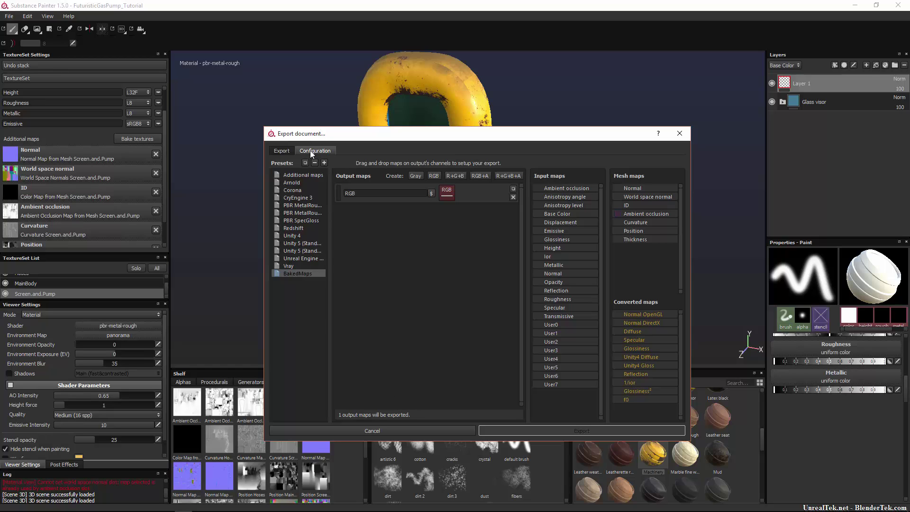
# Name the ambient occlusion output $mesh_$textureSet_AO, reusing the naming pattern from the Vray preset's glossiness output.
pyautogui.click(301, 267)
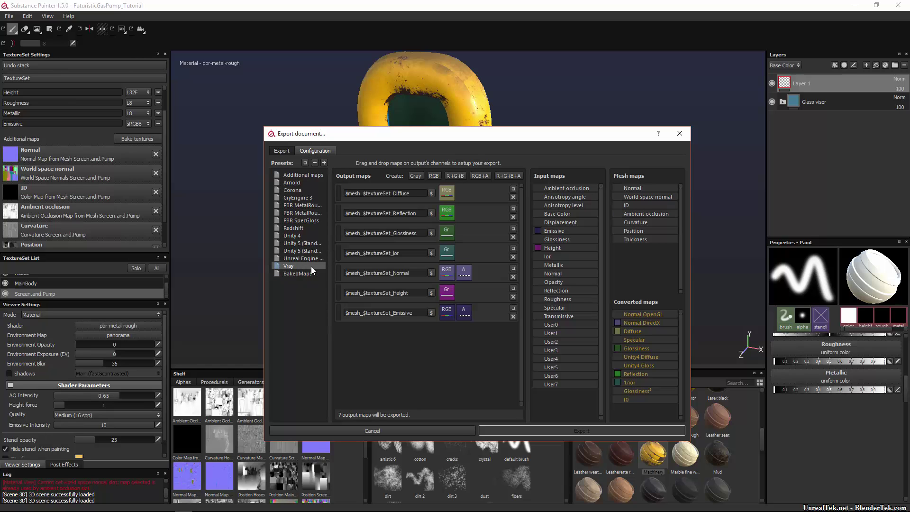
pyautogui.tripleClick(384, 232)
pyautogui.hotkey('ctrl', 'c')
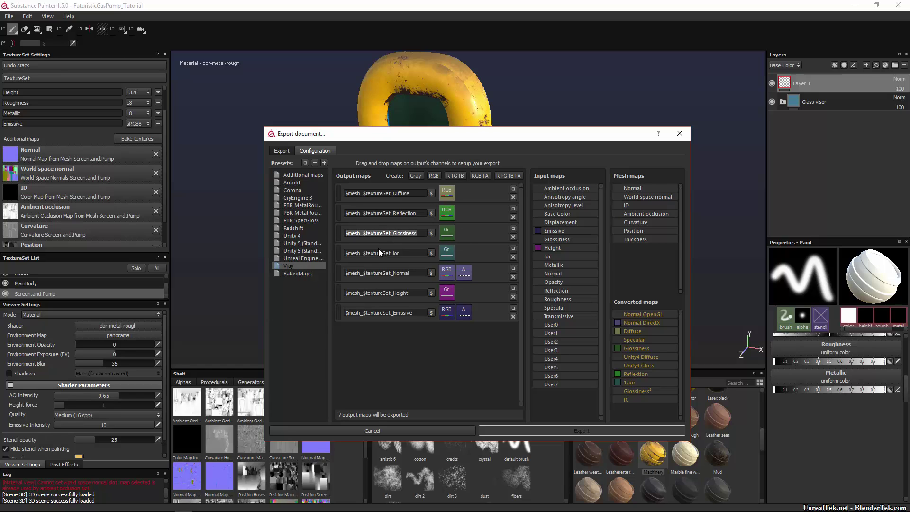
pyautogui.click(299, 273)
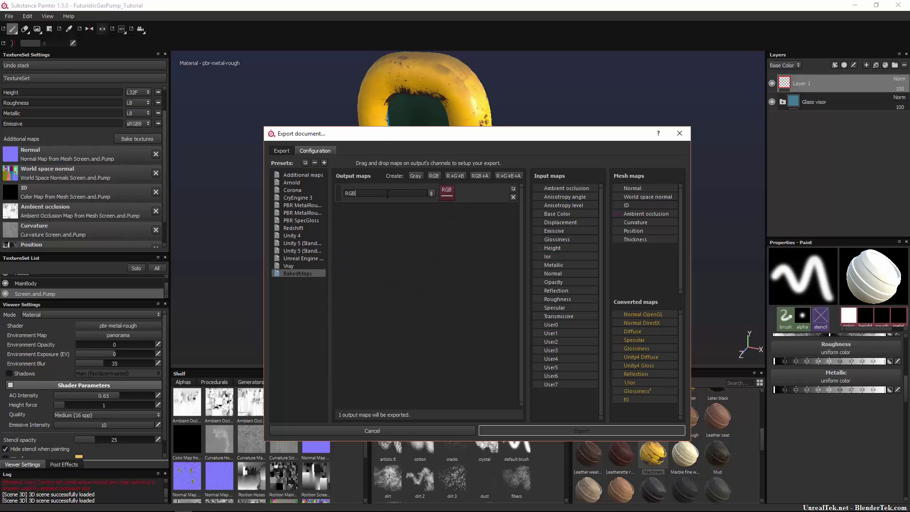
pyautogui.hotkey('ctrl', 'a')
pyautogui.hotkey('ctrl', 'v')
pyautogui.press('Left')
pyautogui.press('Left')
pyautogui.hotkey('shift', 'Right')
pyautogui.hotkey('shift', 'Right')
pyautogui.hotkey('shift', 'Right')
pyautogui.hotkey('shift', 'Right')
pyautogui.hotkey('shift', 'Right')
pyautogui.hotkey('shift', 'Right')
pyautogui.hotkey('shift', 'Right')
pyautogui.hotkey('shift', 'Right')
pyautogui.hotkey('shift', 'Right')
pyautogui.hotkey('shift', 'Right')
pyautogui.hotkey('shift', 'Right')
pyautogui.press('Right')
pyautogui.press('BackSpace')
pyautogui.press('BackSpace')
pyautogui.press('BackSpace')
pyautogui.press('BackSpace')
pyautogui.press('BackSpace')
pyautogui.press('BackSpace')
pyautogui.press('BackSpace')
pyautogui.press('BackSpace')
pyautogui.press('BackSpace')
pyautogui.write('AOP')
# Add a second RGB output map and assign it the RGB channels of the Normal mesh map.
pyautogui.click(439, 176)
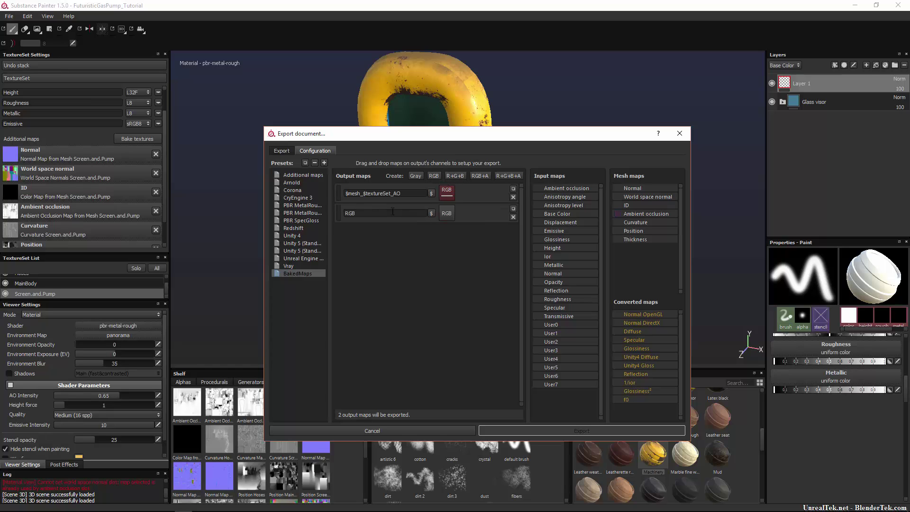
pyautogui.moveTo(647, 187); pyautogui.dragTo(448, 215)
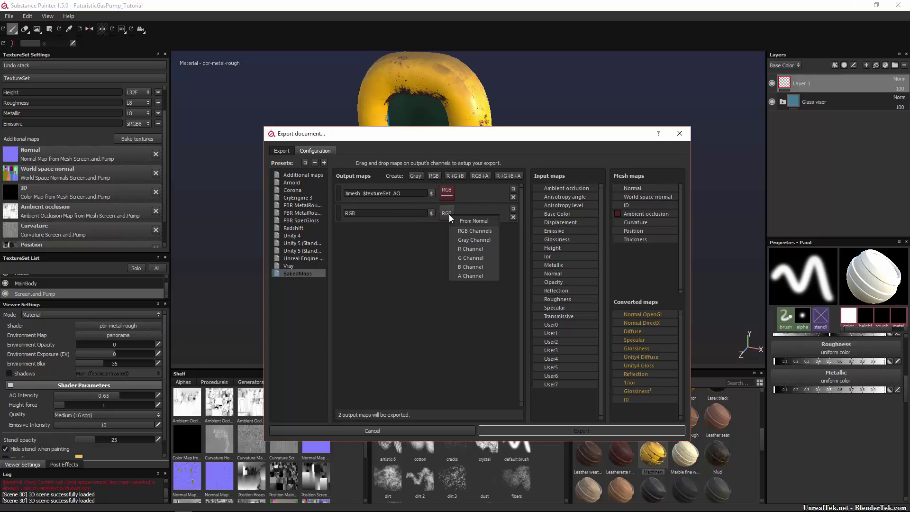
pyautogui.click(491, 231)
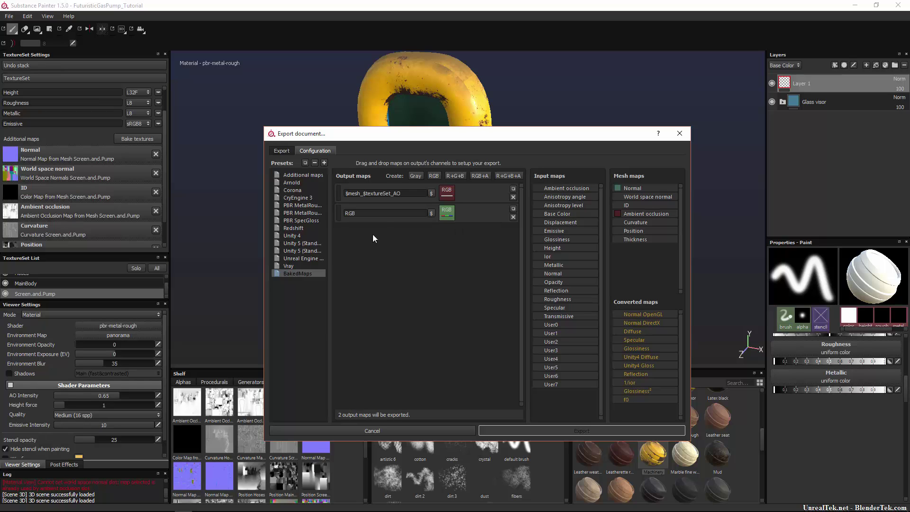
# Name the Normal output map $mesh_$textureSet_NORM.
pyautogui.moveTo(382, 216); pyautogui.dragTo(206, 194)
pyautogui.hotkey('ctrl', 'v')
pyautogui.press('BackSpace')
pyautogui.press('BackSpace')
pyautogui.press('BackSpace')
pyautogui.press('BackSpace')
pyautogui.press('BackSpace')
pyautogui.press('BackSpace')
pyautogui.press('BackSpace')
pyautogui.press('BackSpace')
pyautogui.press('BackSpace')
pyautogui.press('BackSpace')
pyautogui.write('NORMM')
pyautogui.press('BackSpace')
# Add a third RGB output map and assign it the RGB channels of the World space normal mesh map.
pyautogui.click(435, 177)
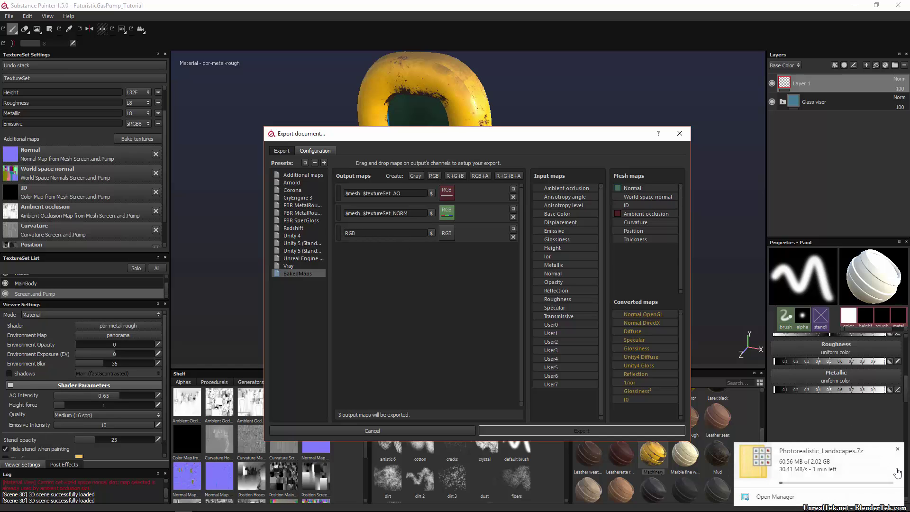
pyautogui.click(897, 449)
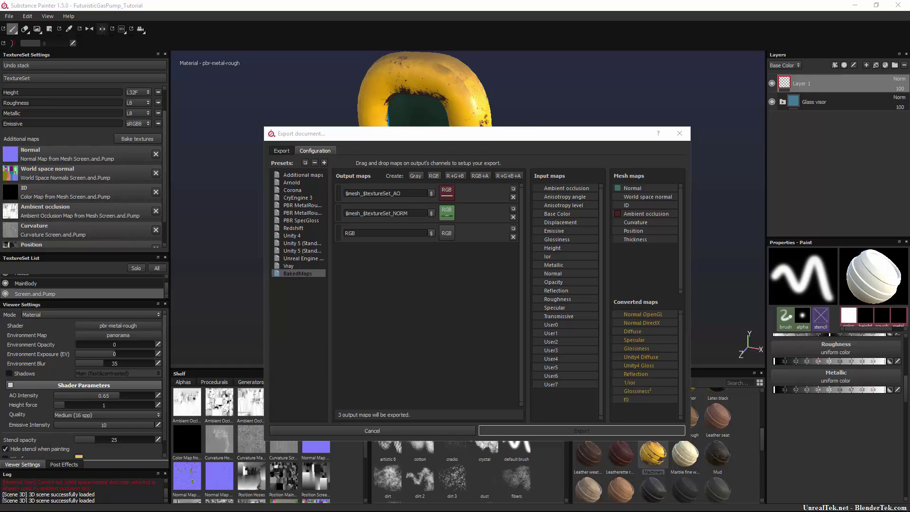
pyautogui.click(636, 198)
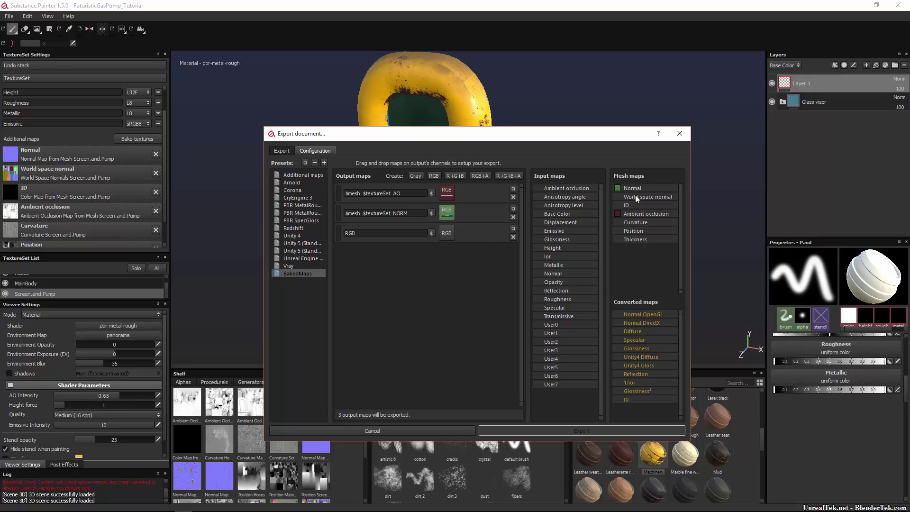
pyautogui.moveTo(635, 198); pyautogui.dragTo(445, 233)
pyautogui.click(459, 249)
# Name the World space normal output $mesh_$textureSet_WSNORM, based on the Normal output's name.
pyautogui.doubleClick(350, 233)
pyautogui.click(388, 214)
pyautogui.hotkey('ctrl', 'a')
pyautogui.hotkey('ctrl', 'c')
pyautogui.click(374, 233)
pyautogui.hotkey('ctrl', 'v')
pyautogui.hotkey('ctrl', 'a')
pyautogui.hotkey('ctrl', 'v')
pyautogui.press('BackSpace')
pyautogui.press('BackSpace')
pyautogui.press('BackSpace')
pyautogui.write('W')
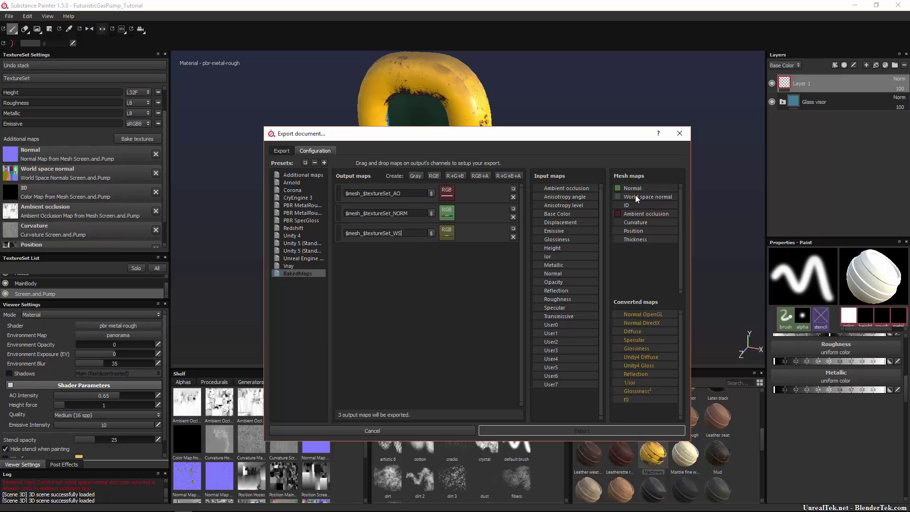
pyautogui.write('SNo')
pyautogui.write('ORM')
# Return to the export settings and set the config to BakedMaps, keeping the existing output folder.
pyautogui.click(282, 150)
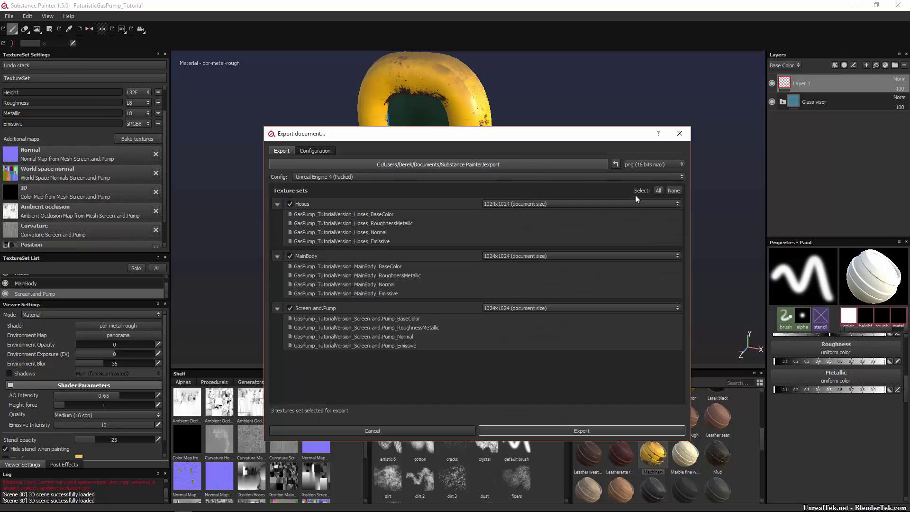
pyautogui.click(438, 164)
pyautogui.click(686, 381)
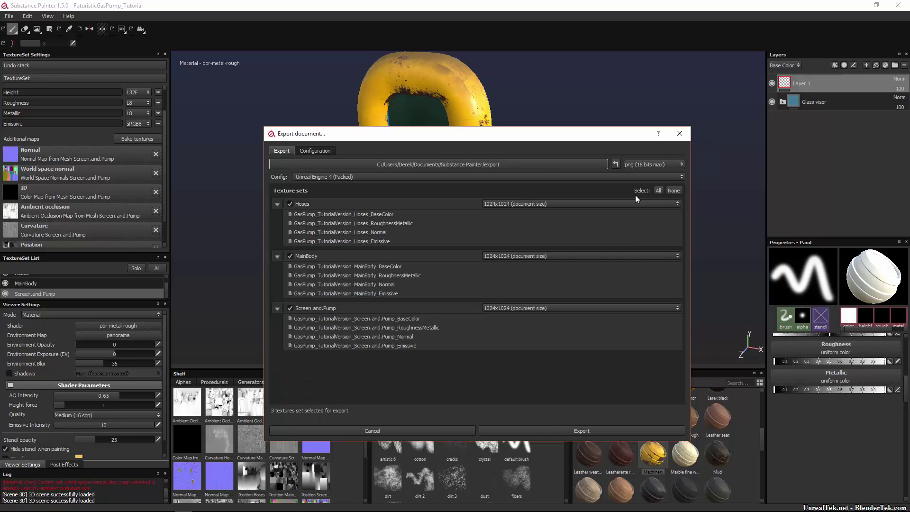
pyautogui.click(488, 177)
pyautogui.scroll(-1, 488, 220)
pyautogui.click(488, 232)
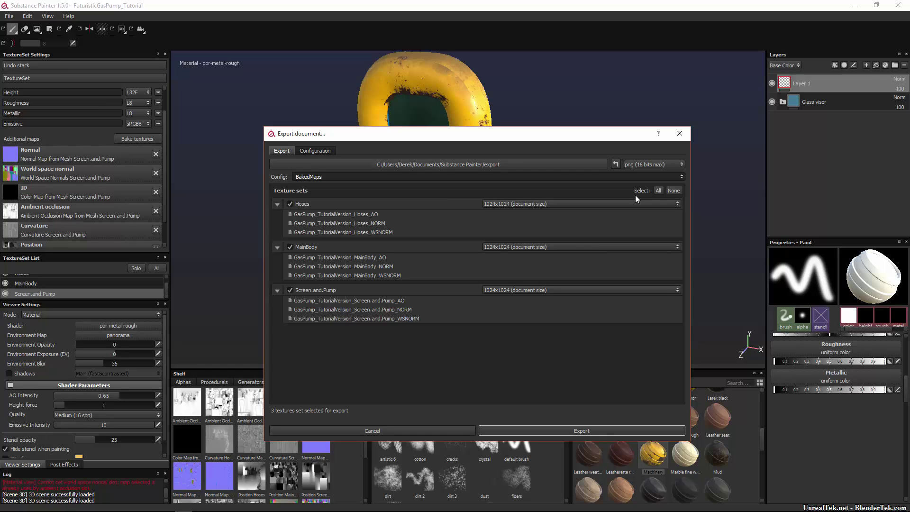
# Set the export size of Hoses, MainBody and Screen.and.Pump to 2048x2048.
pyautogui.click(581, 204)
pyautogui.click(582, 217)
pyautogui.click(582, 247)
pyautogui.click(581, 260)
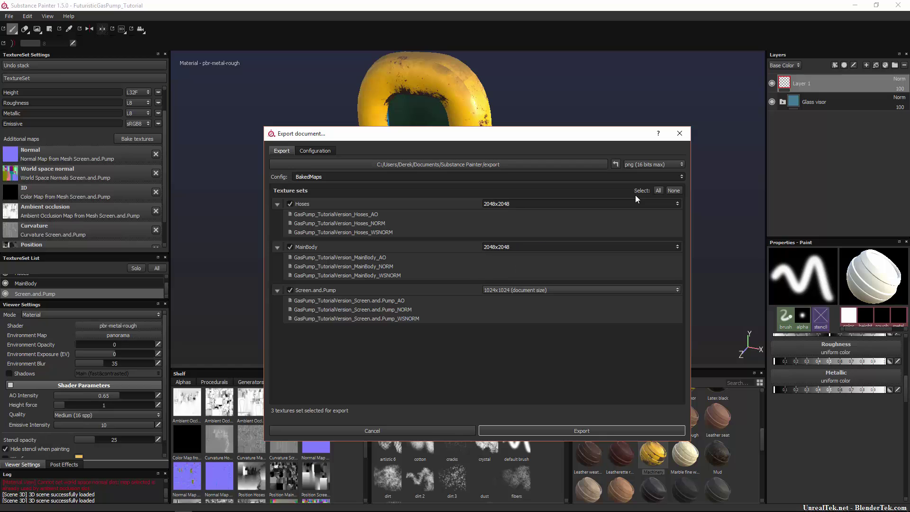
pyautogui.press('Tab')
pyautogui.hotkey('alt', 'Down')
pyautogui.press('Up')
pyautogui.press('Return')
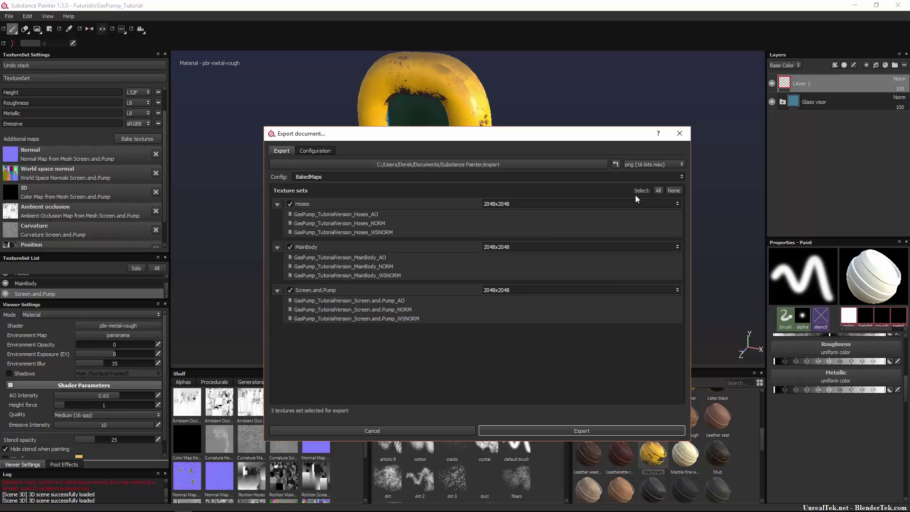
pyautogui.press('Tab')
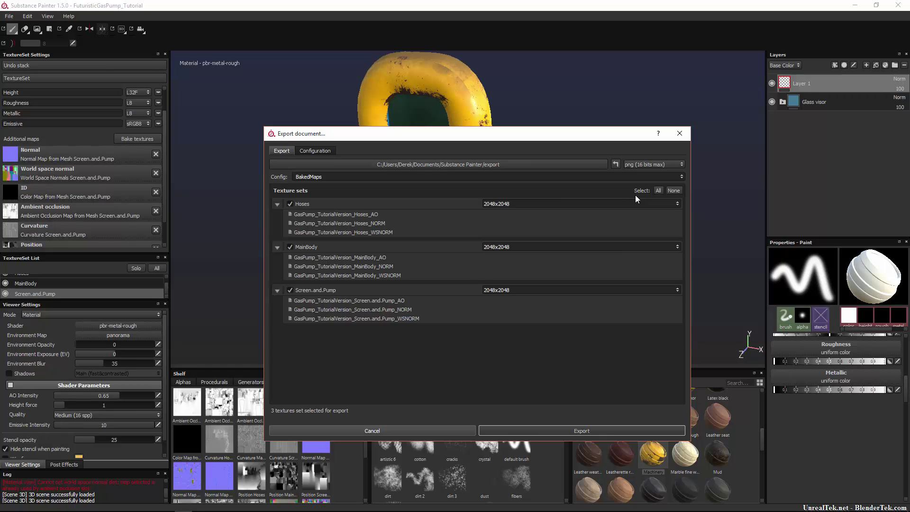
# Return the export size of all three texture sets to 1024x1024 (document size).
pyautogui.click(581, 204)
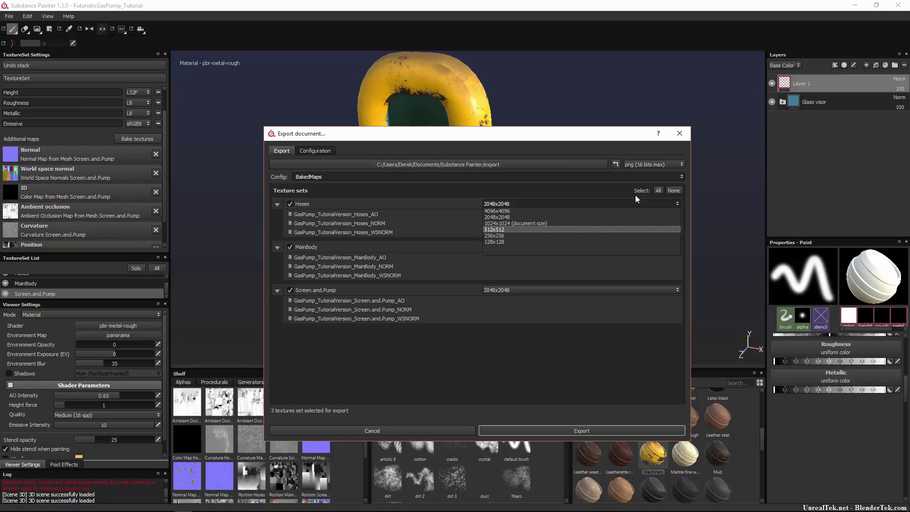
pyautogui.press('Return')
pyautogui.press('Tab')
pyautogui.hotkey('alt', 'Down')
pyautogui.press('Down')
pyautogui.press('Return')
pyautogui.press('Tab')
pyautogui.hotkey('alt', 'Down')
pyautogui.press('Down')
pyautogui.press('Return')
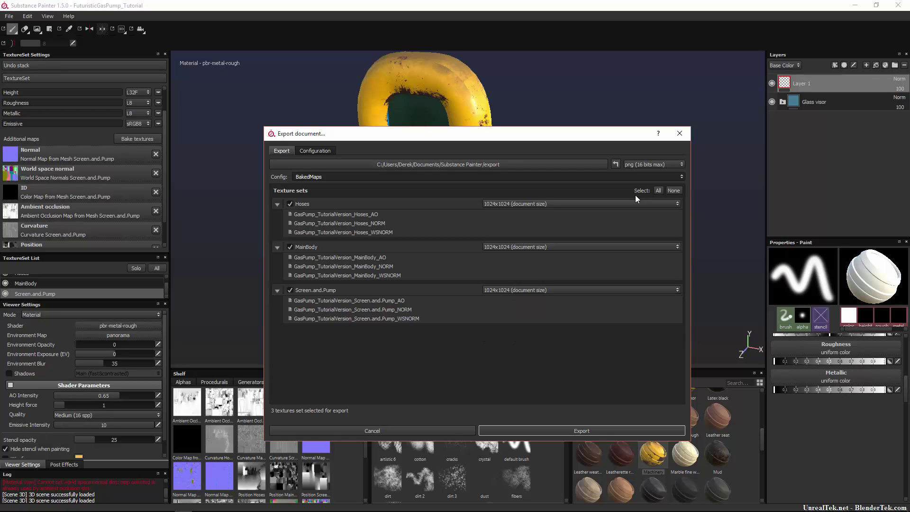
# Look through the available export file formats and keep png (16 bits max).
pyautogui.hotkey('shift', 'Tab')
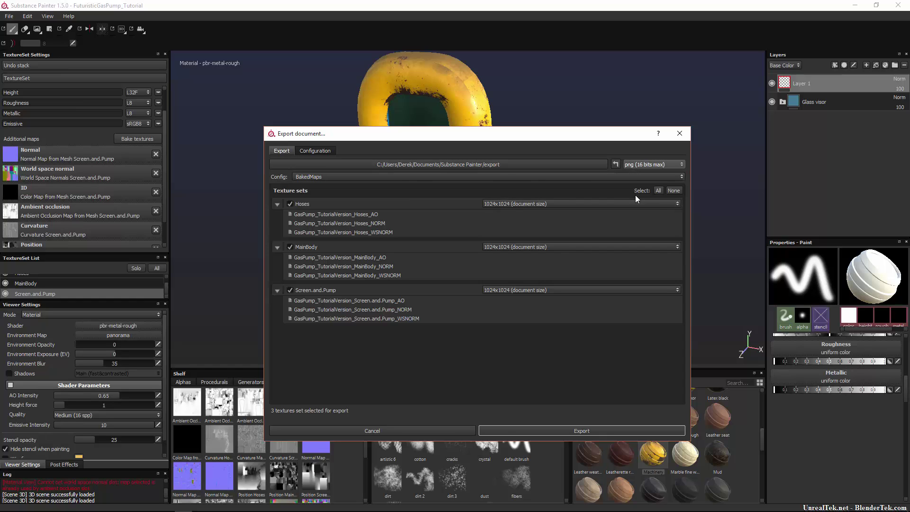
pyautogui.click(654, 164)
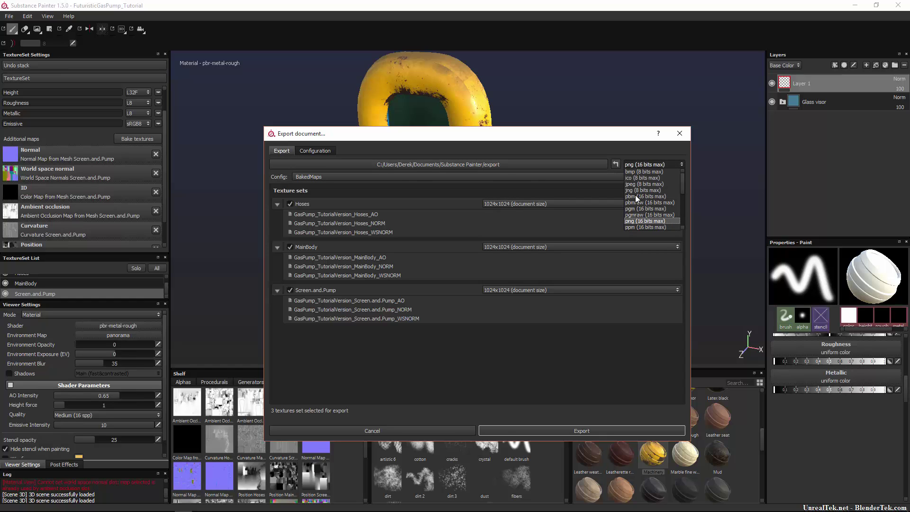
pyautogui.scroll(-2, 636, 198)
pyautogui.scroll(-1, 636, 199)
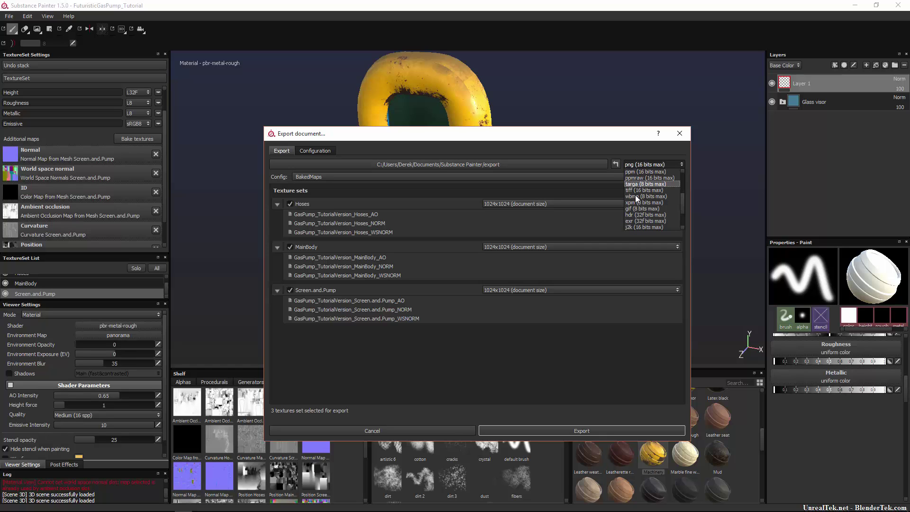
pyautogui.scroll(3, 635, 194)
pyautogui.press('Up')
pyautogui.press('Down')
pyautogui.press('Down')
pyautogui.press('Down')
pyautogui.press('Down')
pyautogui.press('Return')
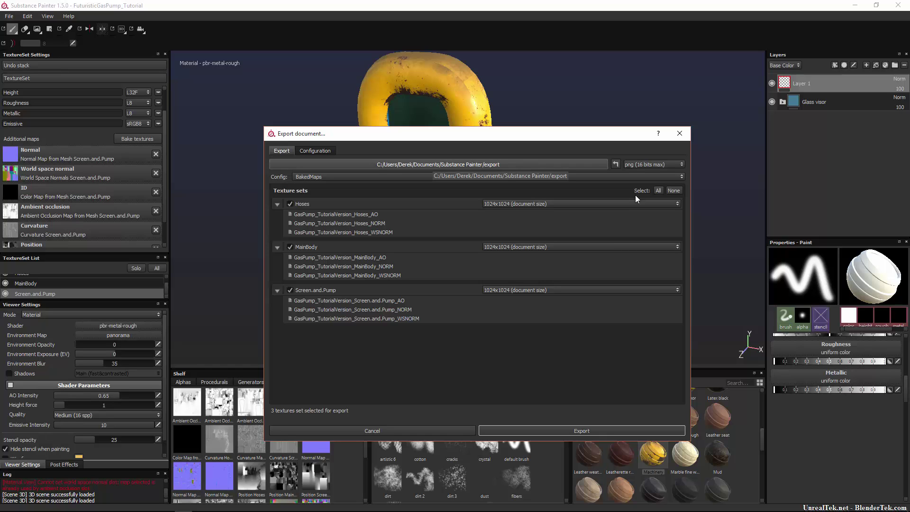
# Start choosing a new export folder and browse to #Digital_Art on the Secondary (F:) drive.
pyautogui.click(431, 164)
pyautogui.scroll(-1, 307, 326)
pyautogui.scroll(-3, 307, 326)
pyautogui.click(310, 311)
pyautogui.press('Return')
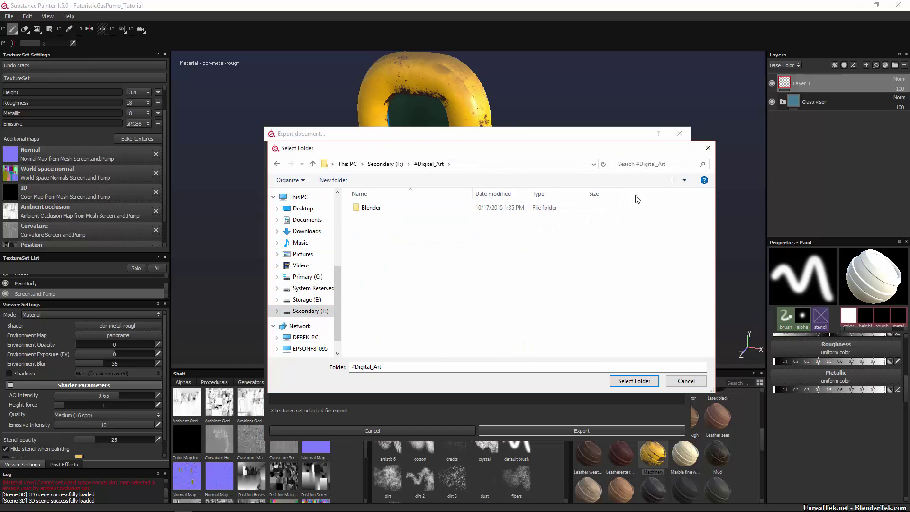
# Create a folder named FuturisticGasPumpTutorial inside #Digital_Art and open it.
pyautogui.rightClick(385, 254)
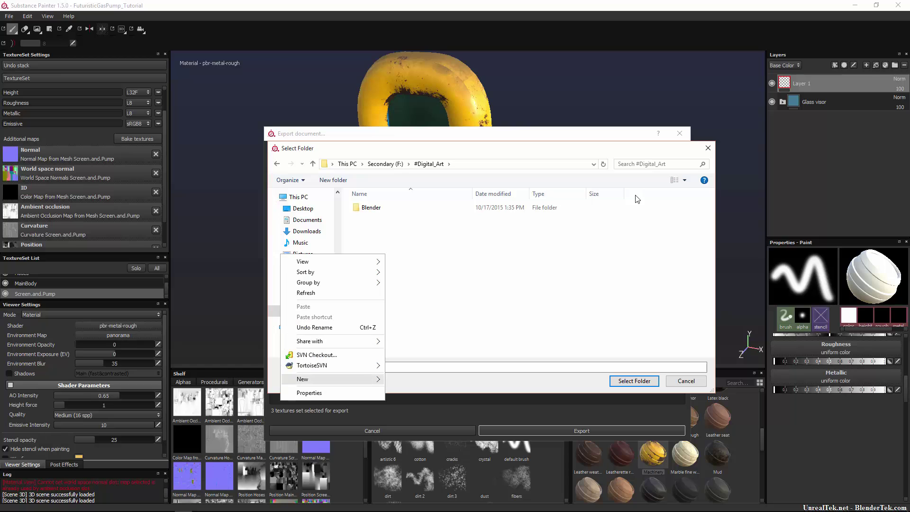
pyautogui.press('Right')
pyautogui.press('Return')
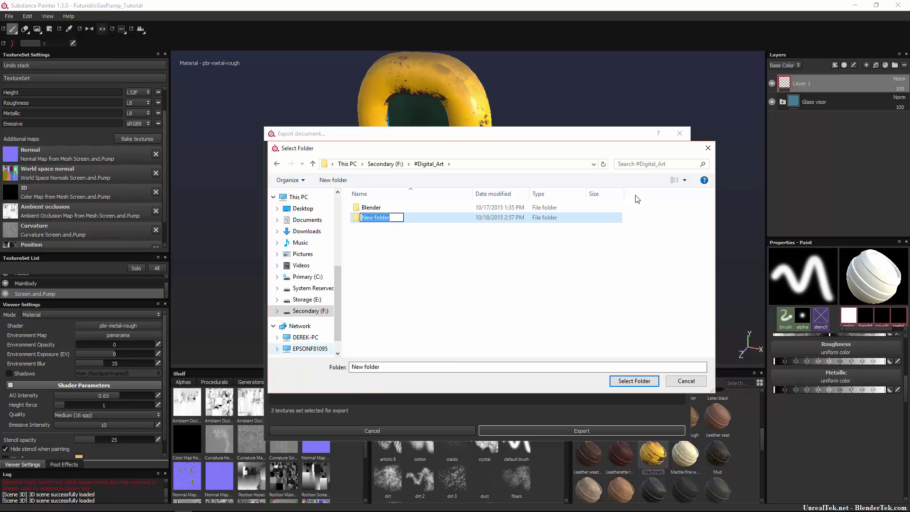
pyautogui.write('FuturisticGasPump')
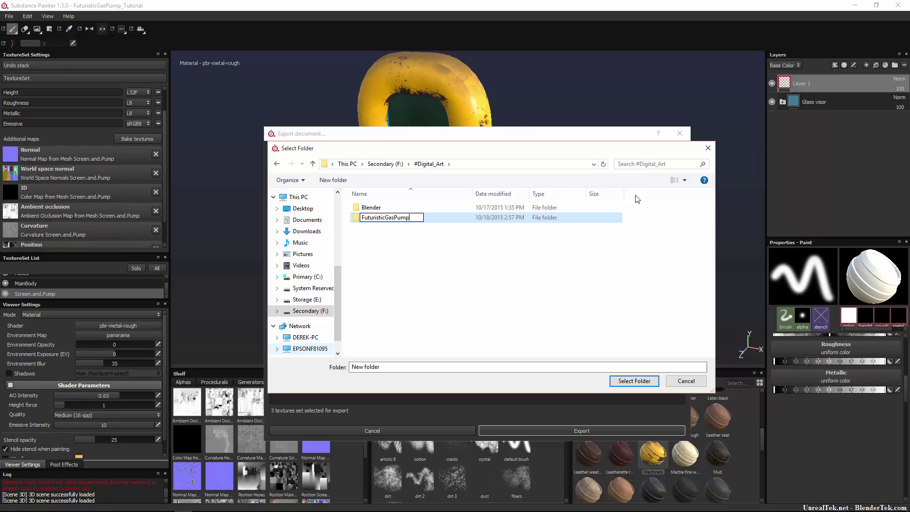
pyautogui.write('Tutorial')
pyautogui.press('Return')
pyautogui.press('Return')
# Create a BakedMaps subfolder in FuturisticGasPumpTutorial and set it as the export folder.
pyautogui.rightClick(395, 240)
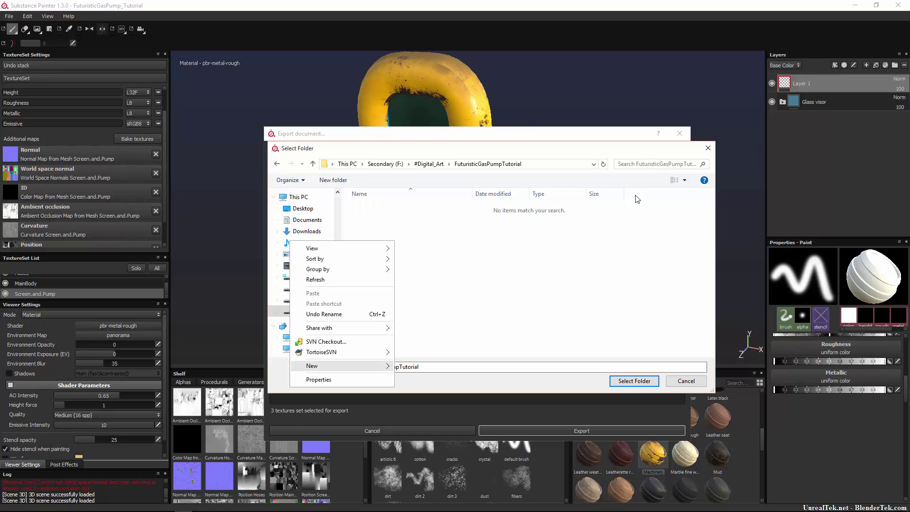
pyautogui.moveTo(344, 366)
pyautogui.click(228, 366)
pyautogui.rightClick(448, 256)
pyautogui.press('w')
pyautogui.write('folder')
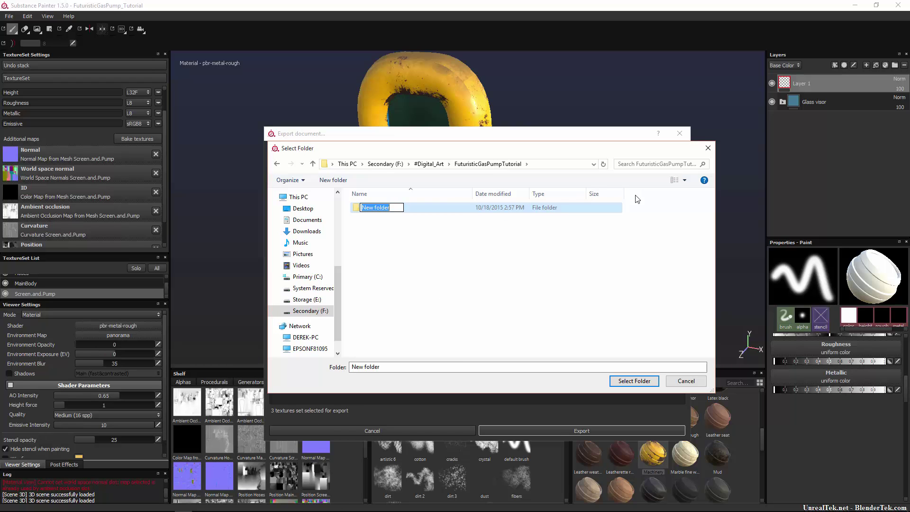
pyautogui.write('BakedMaps')
pyautogui.press('Return')
pyautogui.press('Return')
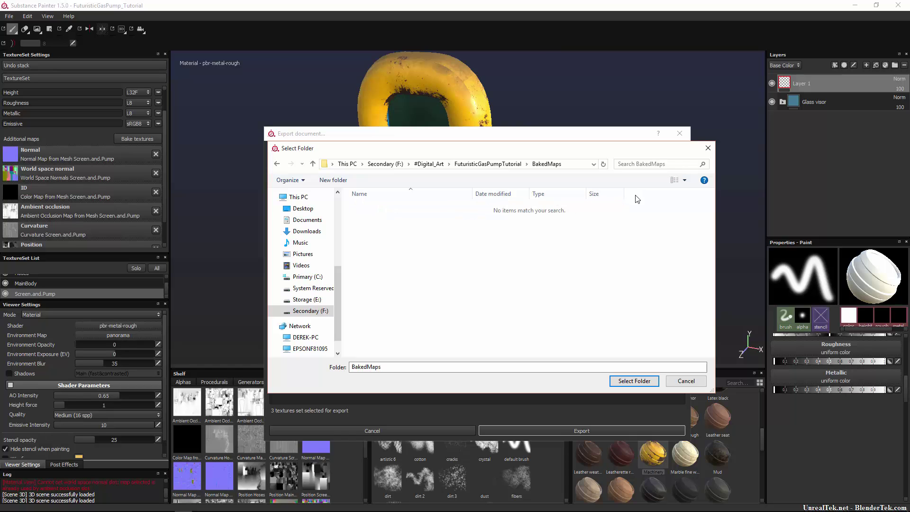
pyautogui.press('Return')
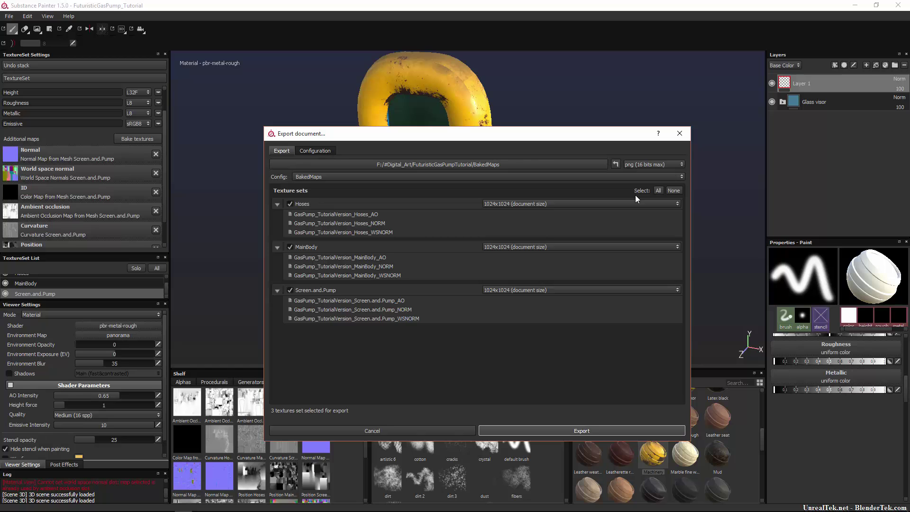
# Export the baked maps of all three texture sets and open the output folder to check the files.
pyautogui.press('Return')
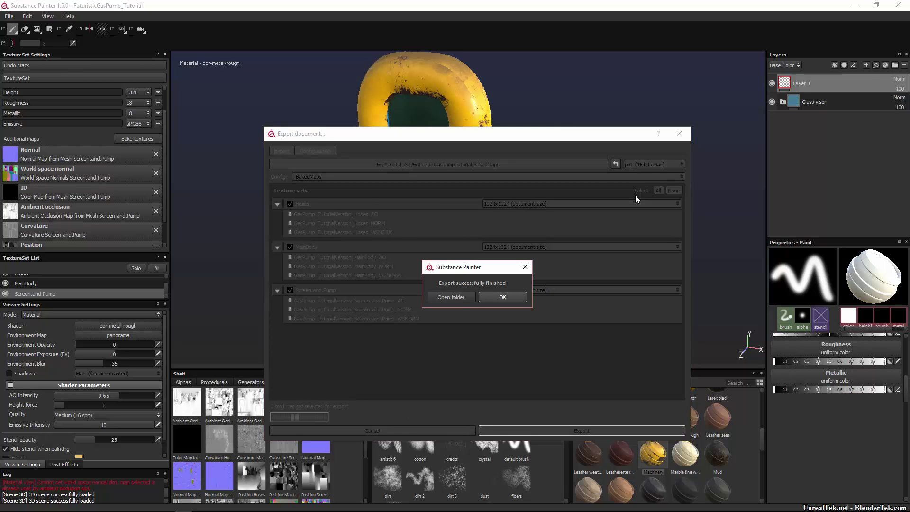
pyautogui.press('Return')
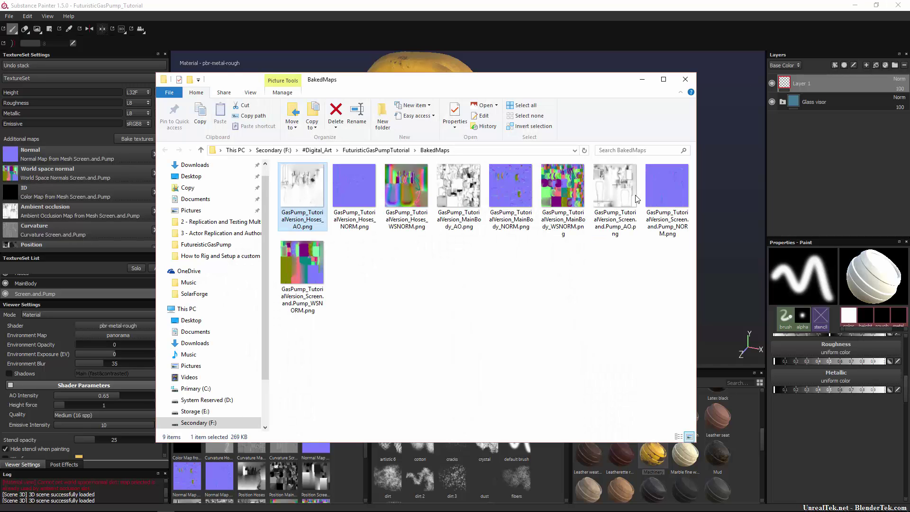
pyautogui.click(636, 199)
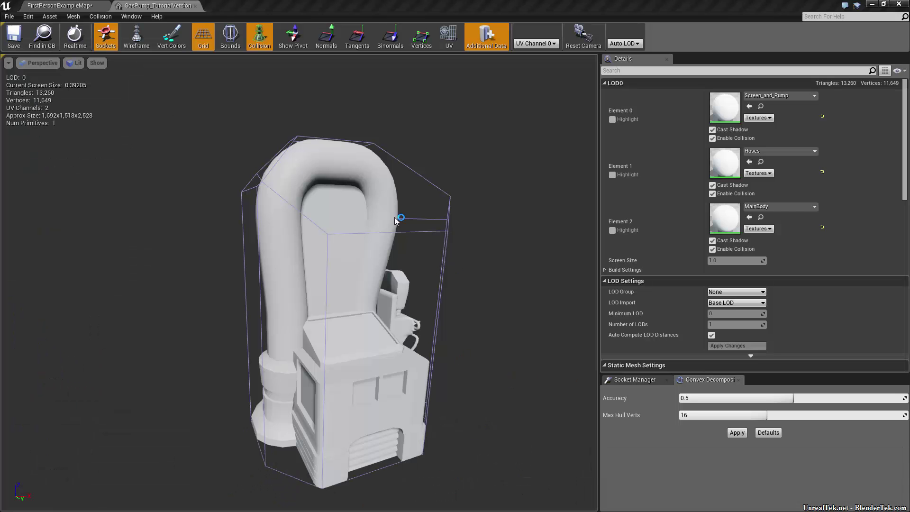
# Switch to Unreal Engine, look over the imported gas pump mesh and open the Hoses material.
pyautogui.moveTo(430, 283); pyautogui.dragTo(500, 240)
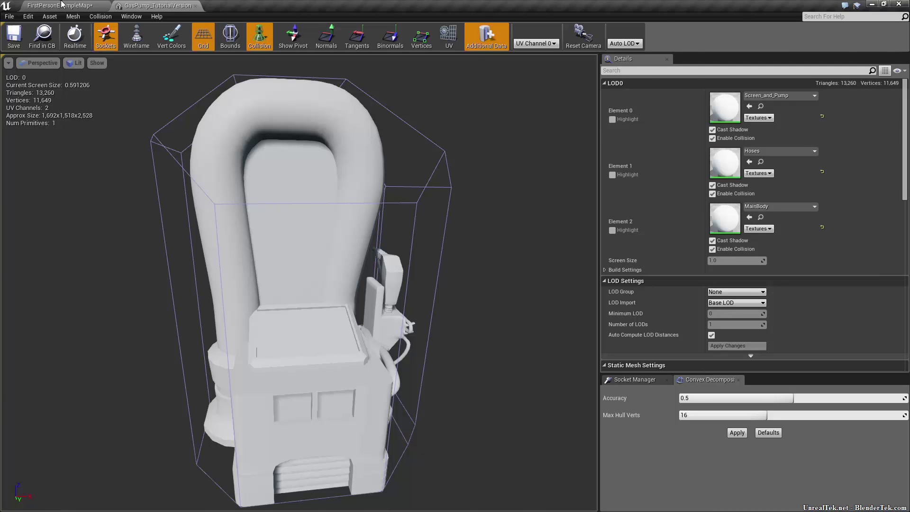
pyautogui.click(61, 5)
pyautogui.doubleClick(389, 407)
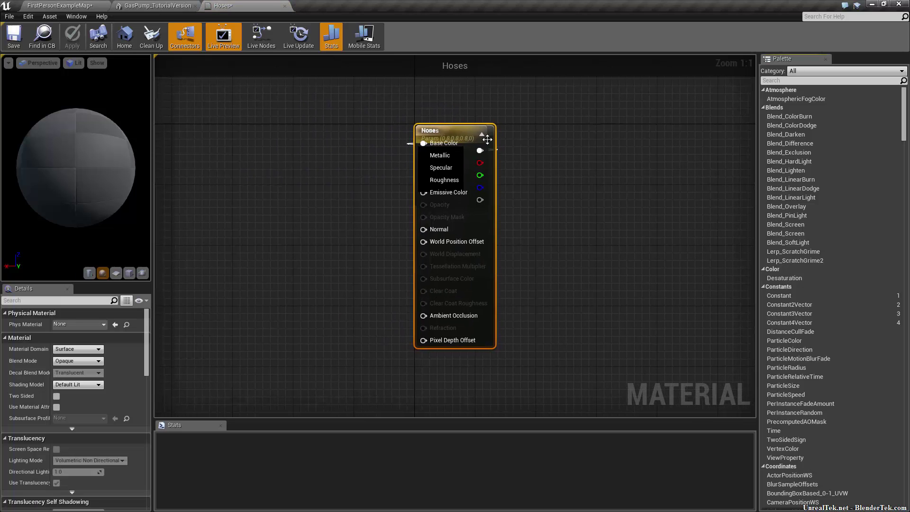
# Move the Hoses result node clear of the color parameter and add two Texture Sample nodes.
pyautogui.moveTo(471, 131); pyautogui.dragTo(610, 138)
pyautogui.moveTo(442, 302); pyautogui.dragTo(439, 261, button='right')
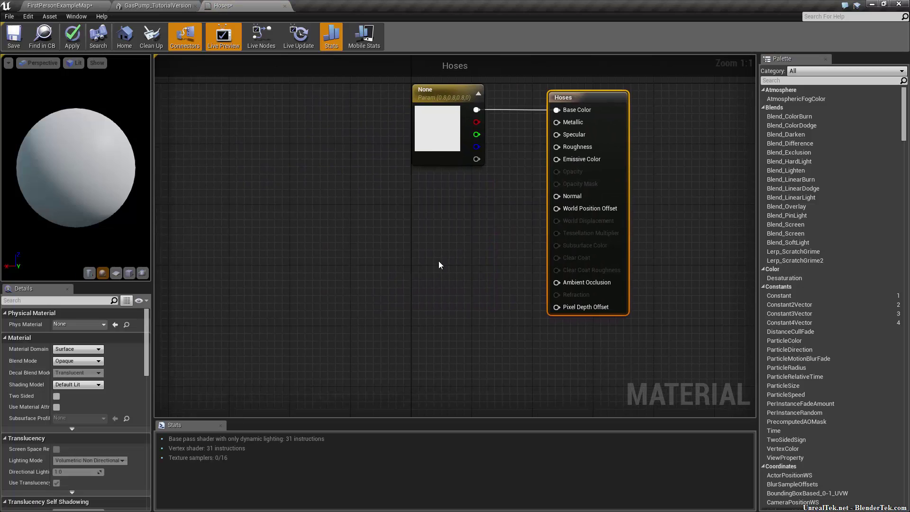
pyautogui.click(366, 195)
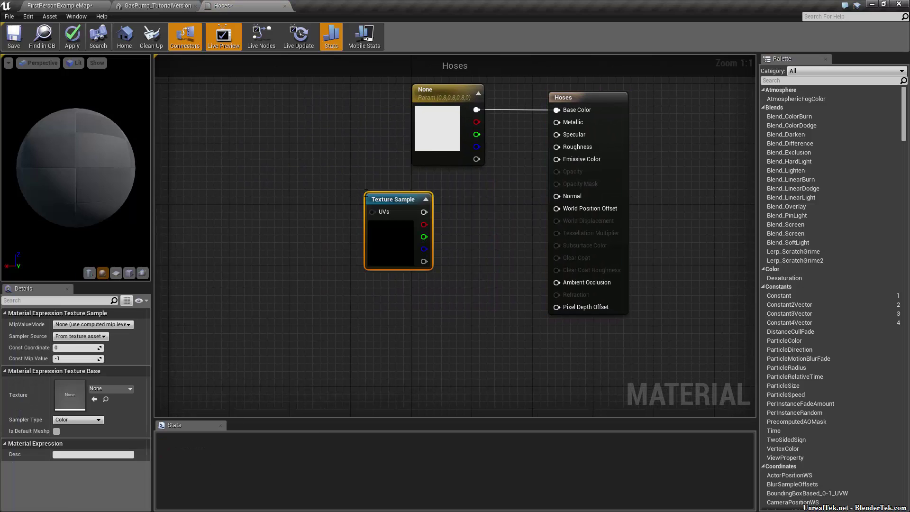
pyautogui.click(373, 341)
# Open the MainBody and Screen_and_Pump materials from the Gaspump folder.
pyautogui.click(55, 5)
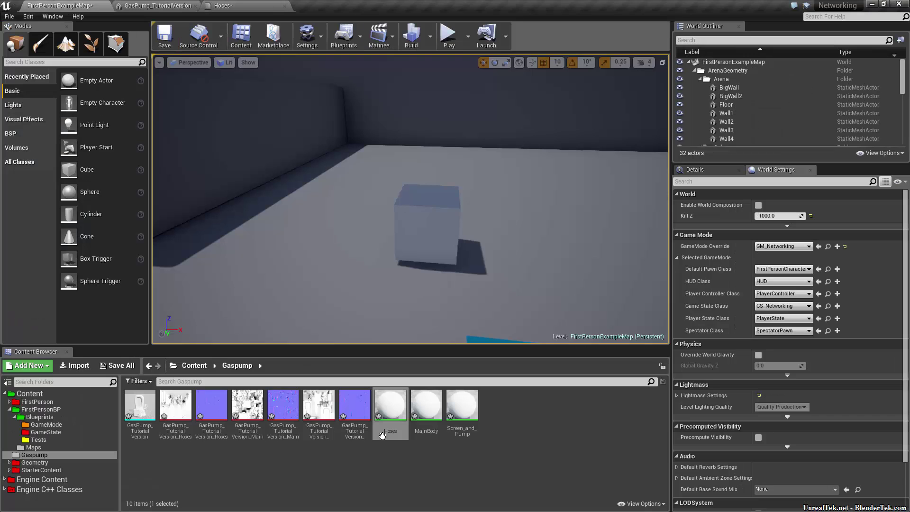
pyautogui.doubleClick(416, 431)
pyautogui.click(56, 5)
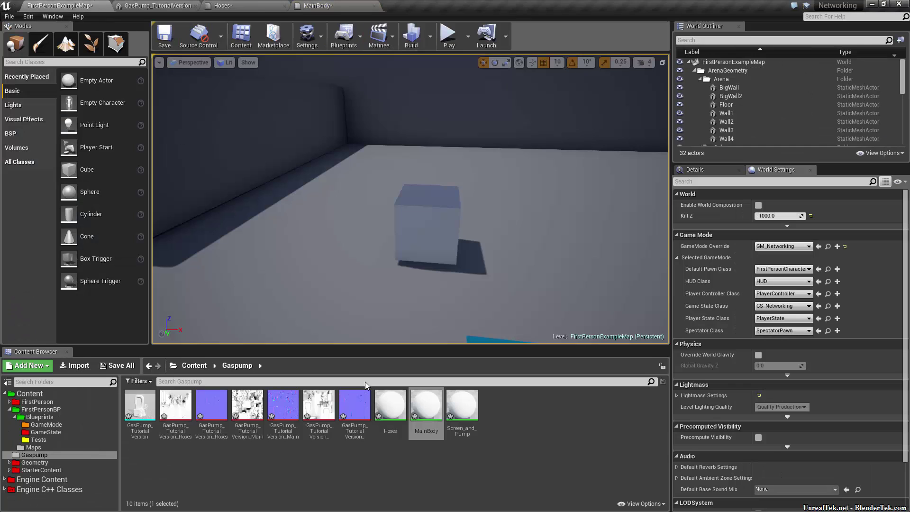
pyautogui.doubleClick(463, 417)
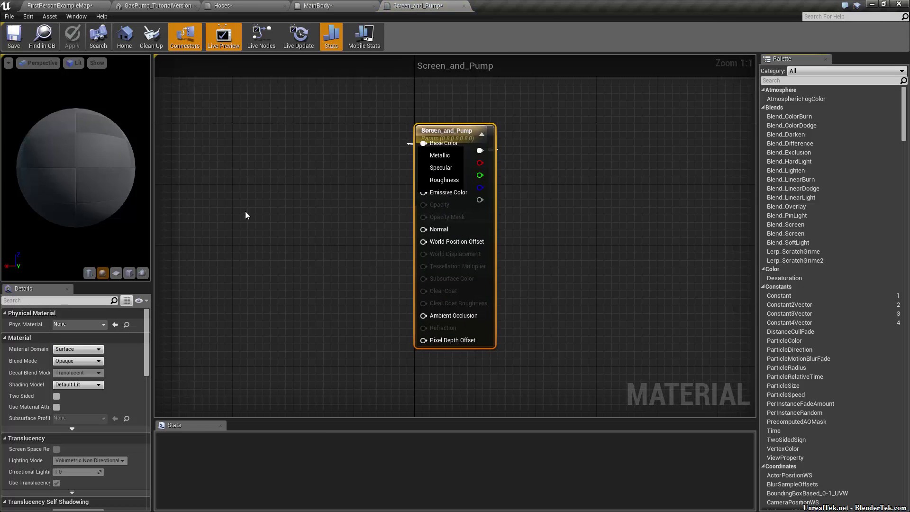
# Add two Texture Sample nodes to the Screen_and_Pump material and copy them both.
pyautogui.click(232, 222)
pyautogui.click(238, 343)
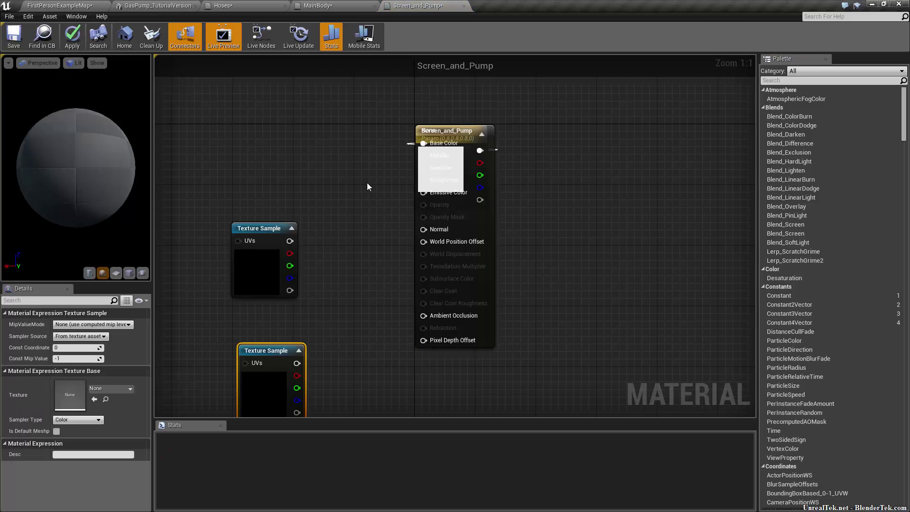
pyautogui.moveTo(360, 195); pyautogui.dragTo(228, 412)
# Paste the two copied Texture Sample nodes into the MainBody material.
pyautogui.click(317, 5)
pyautogui.click(220, 201)
pyautogui.hotkey('ctrl', 'v')
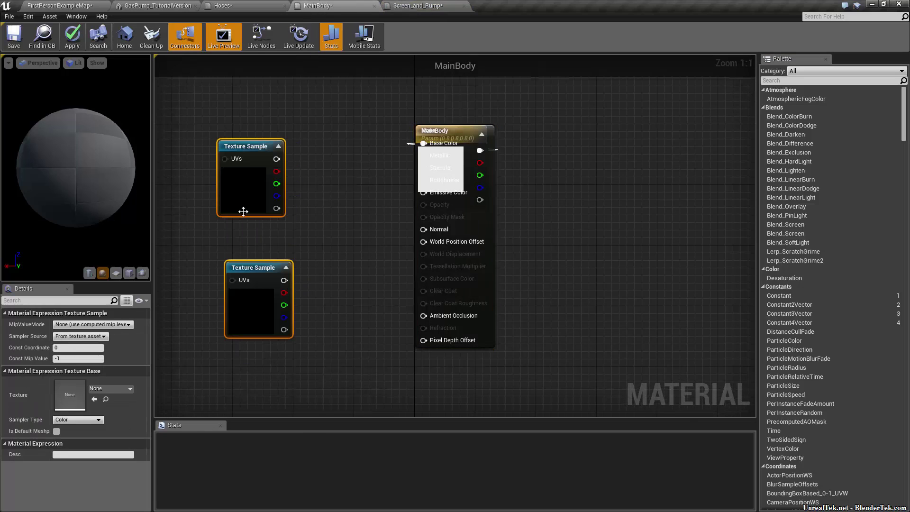
pyautogui.click(295, 193)
# Assign the GasPump_TutorialVersion_MainBody_AO texture to the upper Texture Sample in MainBody.
pyautogui.click(265, 143)
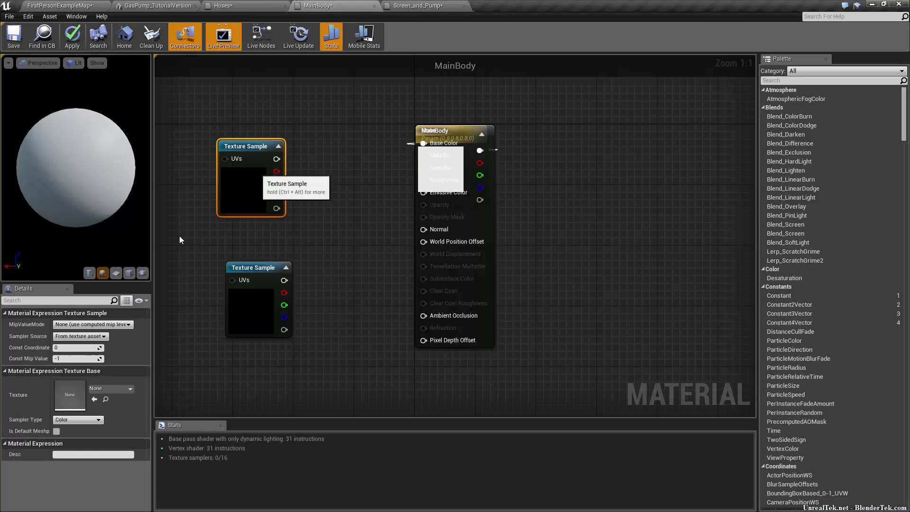
pyautogui.click(112, 391)
pyautogui.write('body')
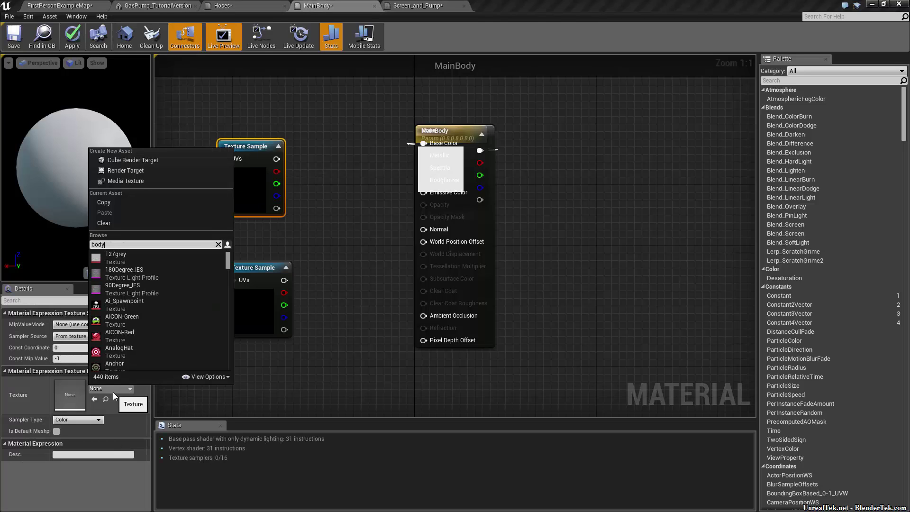
pyautogui.click(188, 257)
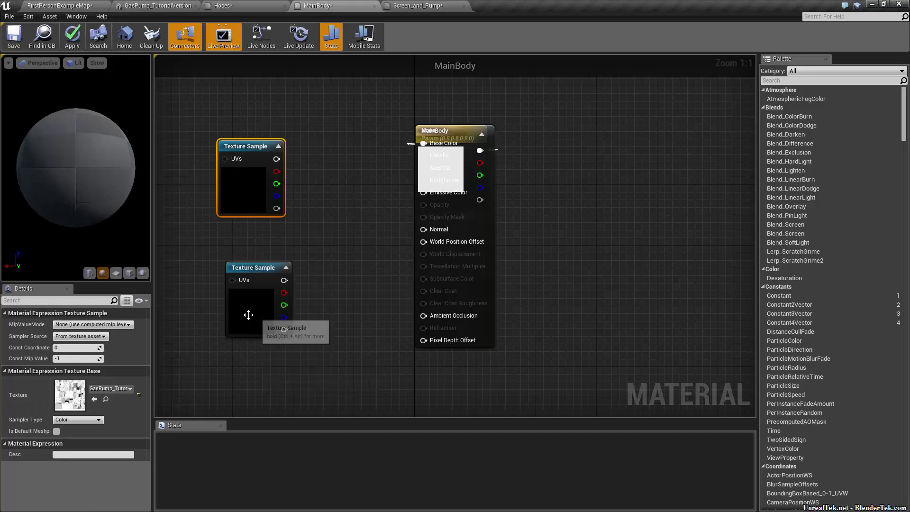
# Assign the GasPump_TutorialVersion_MainBody_NORM texture to the lower Texture Sample in MainBody.
pyautogui.click(254, 316)
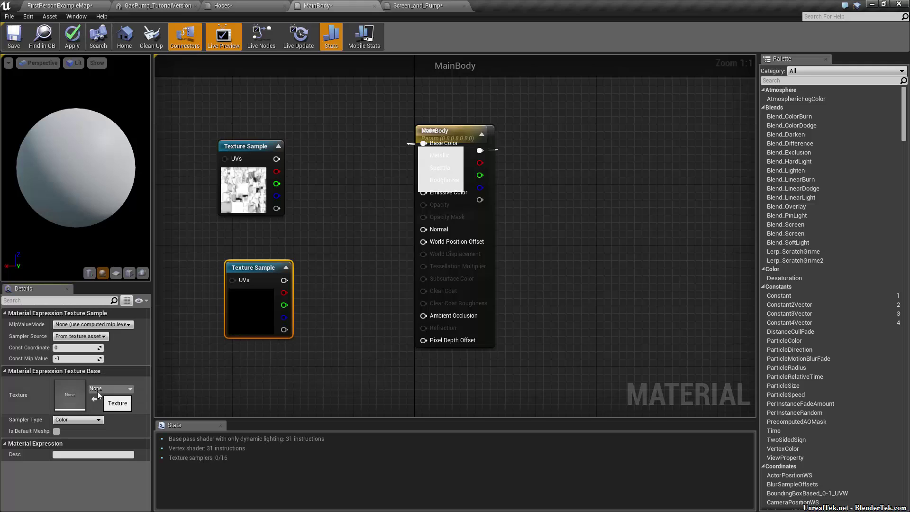
pyautogui.click(97, 391)
pyautogui.write('ody o')
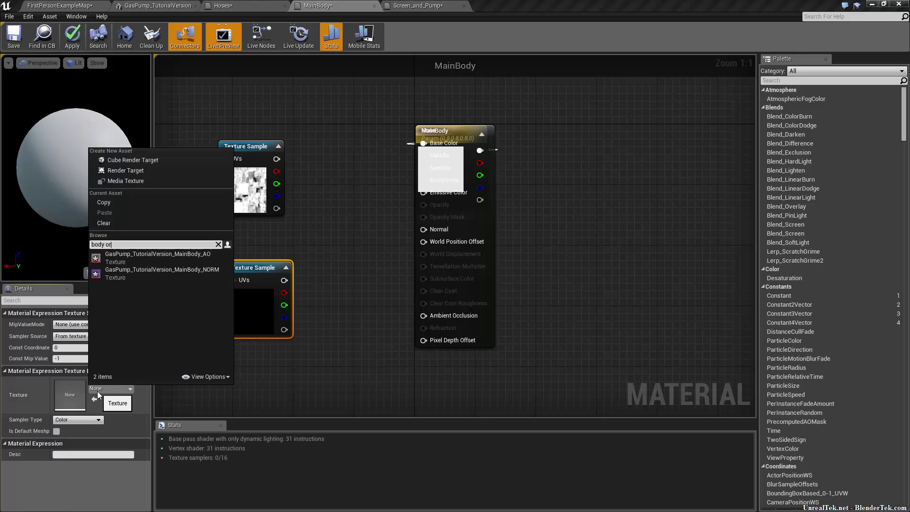
pyautogui.click(161, 270)
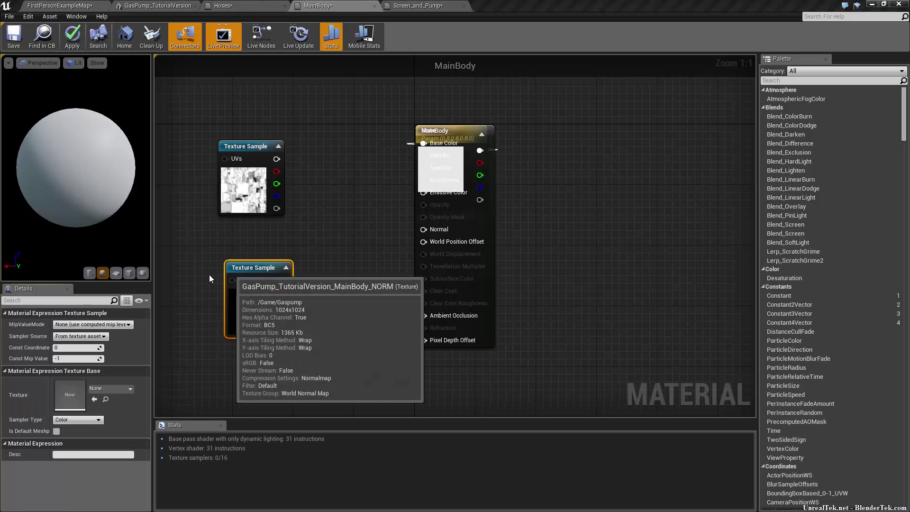
# Connect the normal map to Normal and the AO map to Ambient Occlusion, and save the MainBody material.
pyautogui.moveTo(285, 280); pyautogui.dragTo(423, 229)
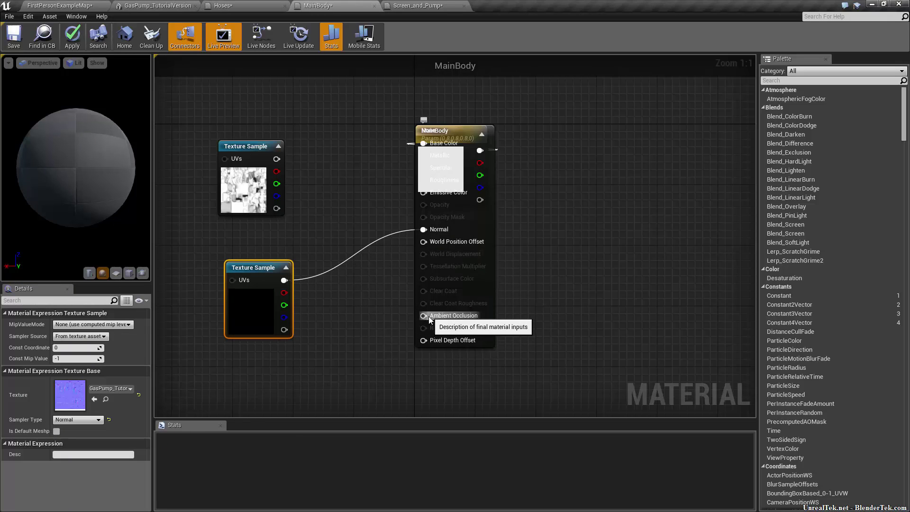
pyautogui.moveTo(423, 315); pyautogui.dragTo(277, 159)
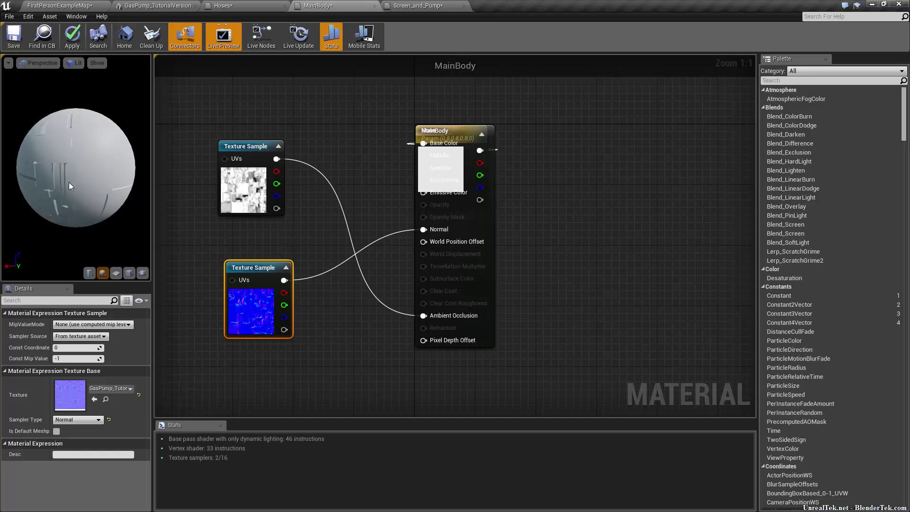
pyautogui.click(12, 38)
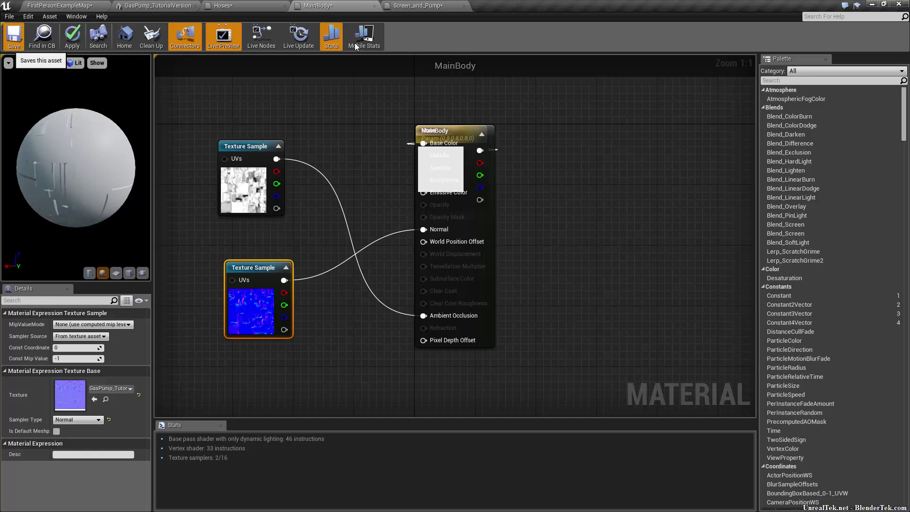
# In the Screen_and_Pump material, assign GasPump_TutorialVersion_Screen_and_Pump_AO to the upper Texture Sample and the matching Screen_and_Pump normal texture to the lower one.
pyautogui.click(415, 5)
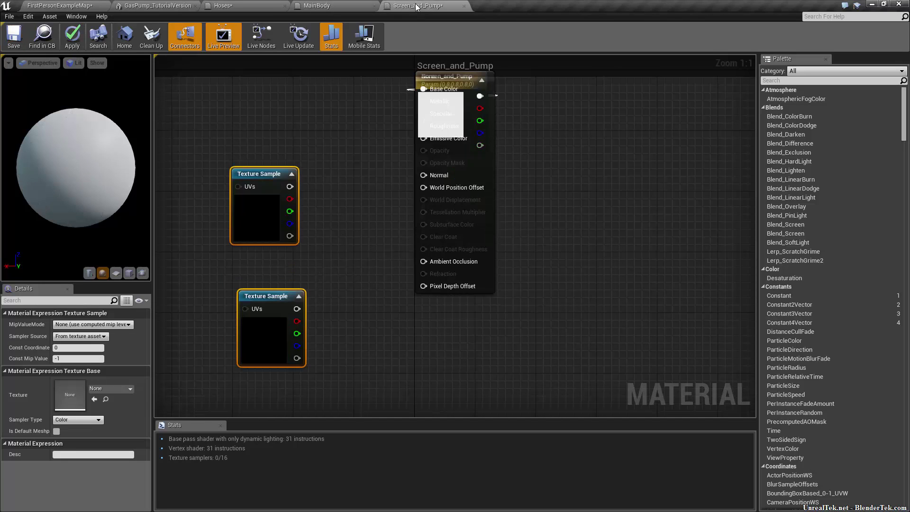
pyautogui.click(119, 388)
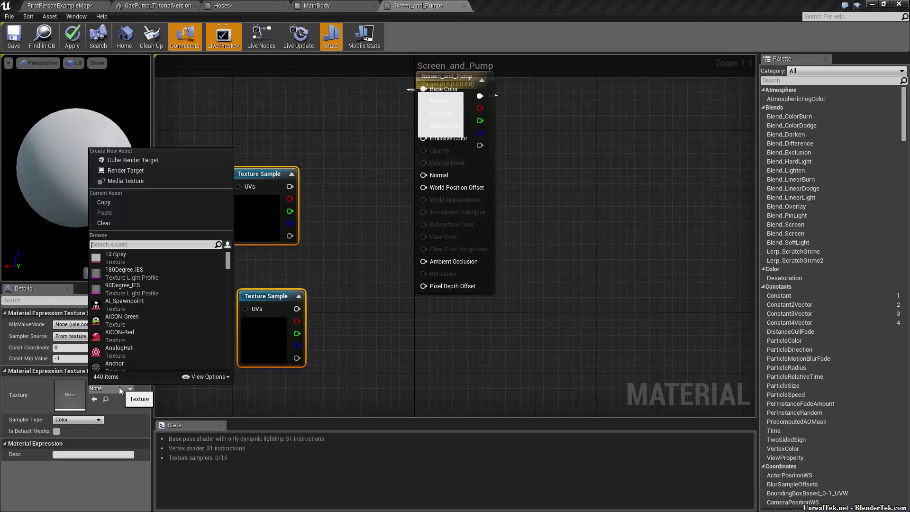
pyautogui.write('pump')
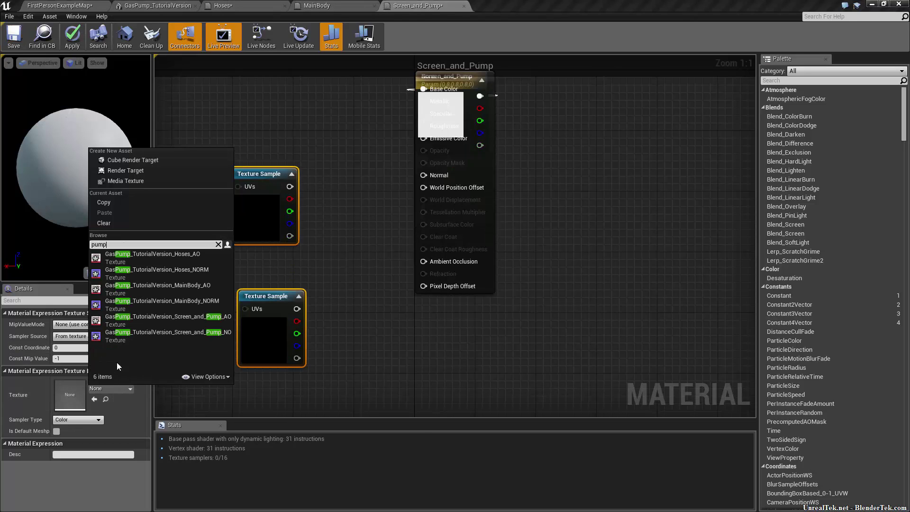
pyautogui.write(' screen')
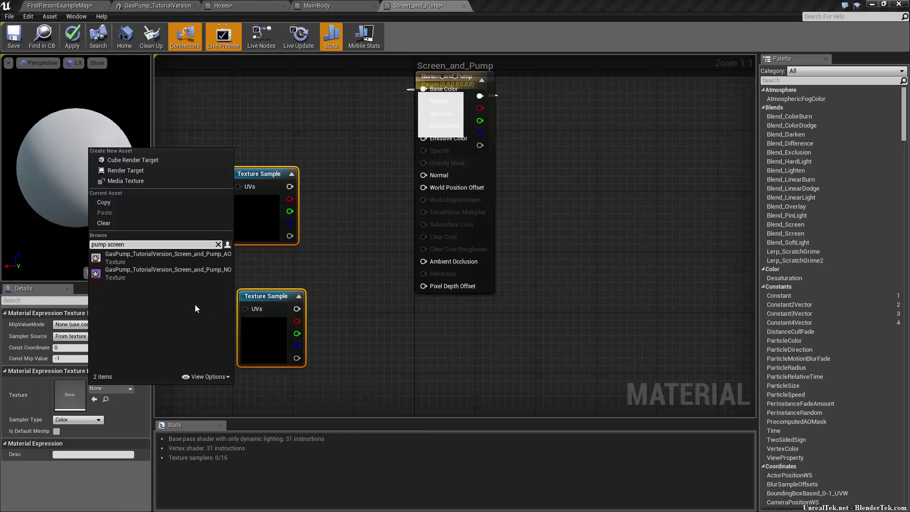
pyautogui.click(203, 256)
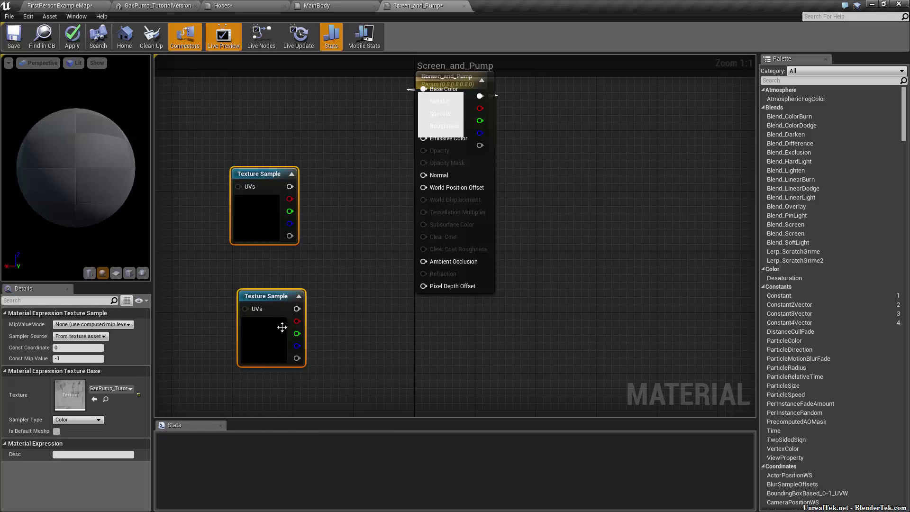
pyautogui.click(110, 386)
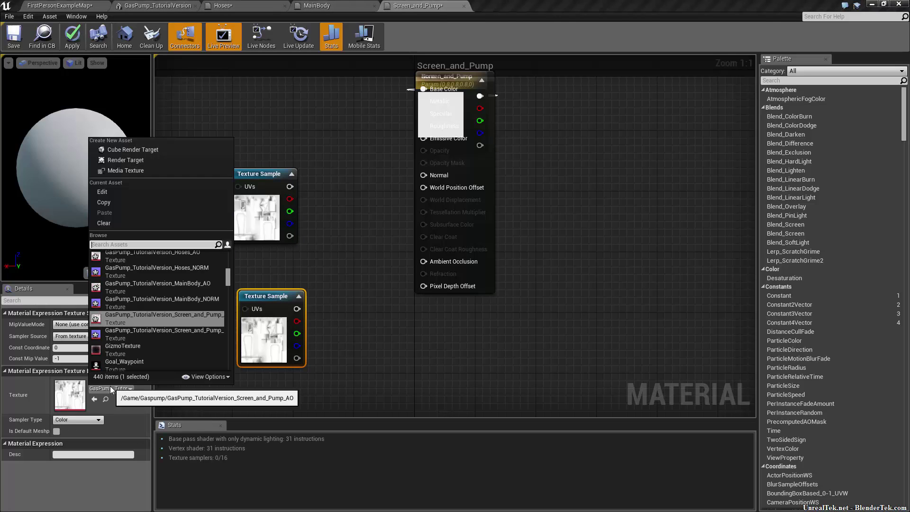
pyautogui.click(187, 334)
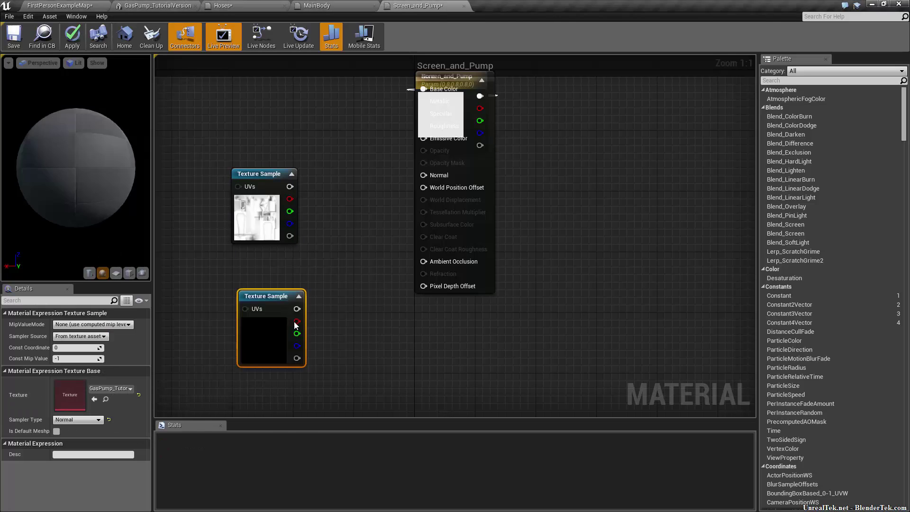
# Connect the Screen_and_Pump normal map to Normal and its AO map to Ambient Occlusion, and save the material.
pyautogui.moveTo(295, 309); pyautogui.dragTo(423, 174)
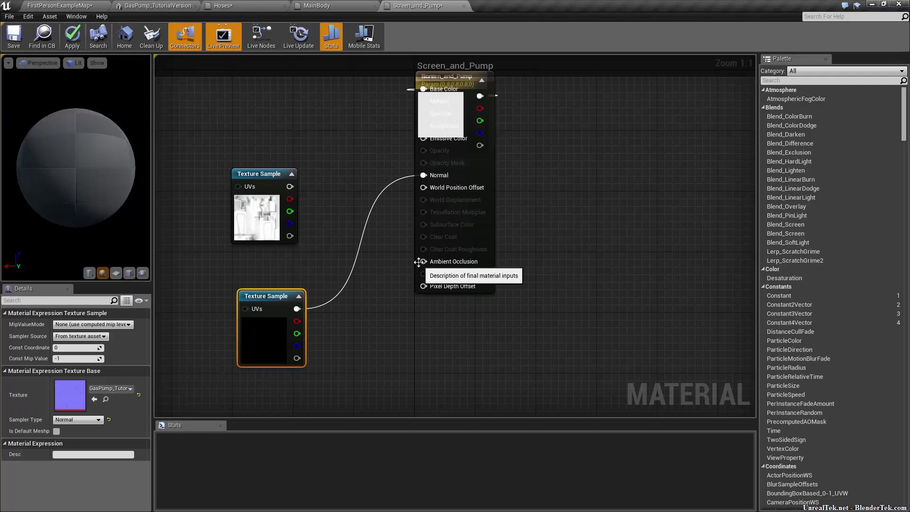
pyautogui.moveTo(424, 261); pyautogui.dragTo(290, 186)
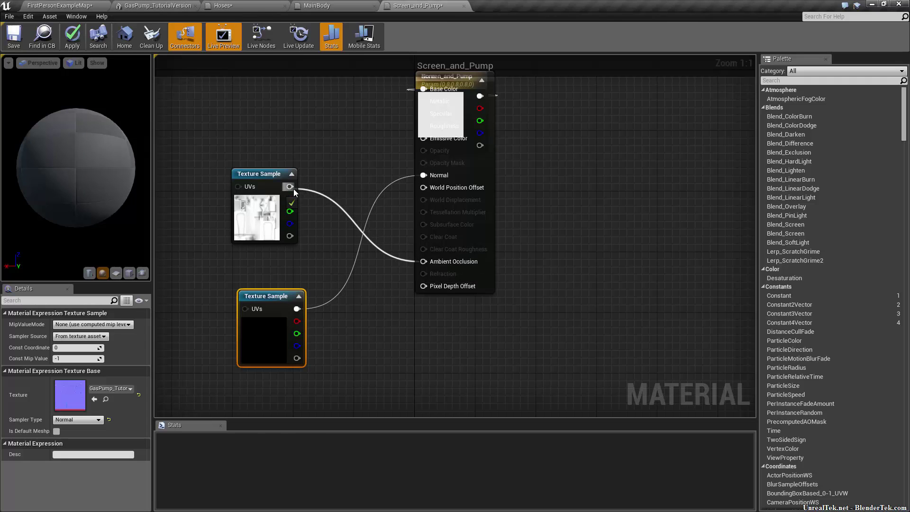
pyautogui.click(13, 42)
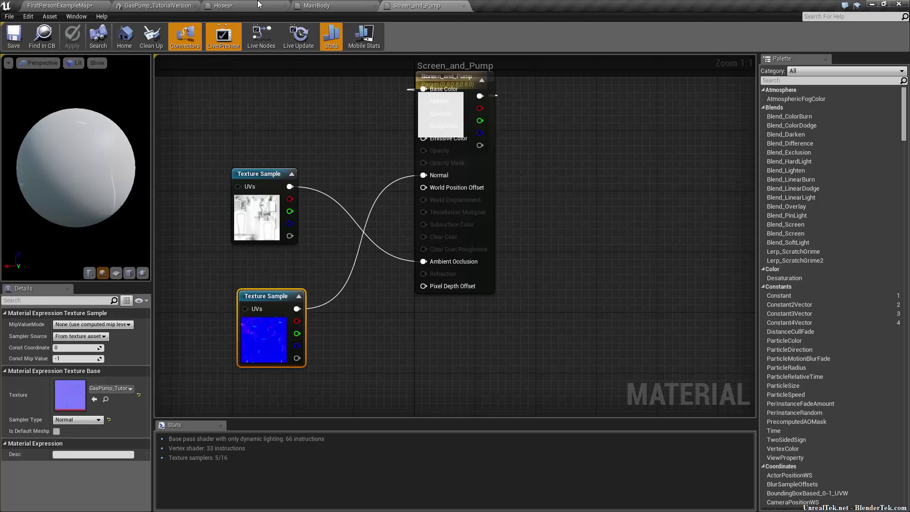
# Assign the GasPump_TutorialVersion_Hoses_AO texture to the upper Texture Sample in the Hoses material.
pyautogui.click(258, 5)
pyautogui.click(383, 257)
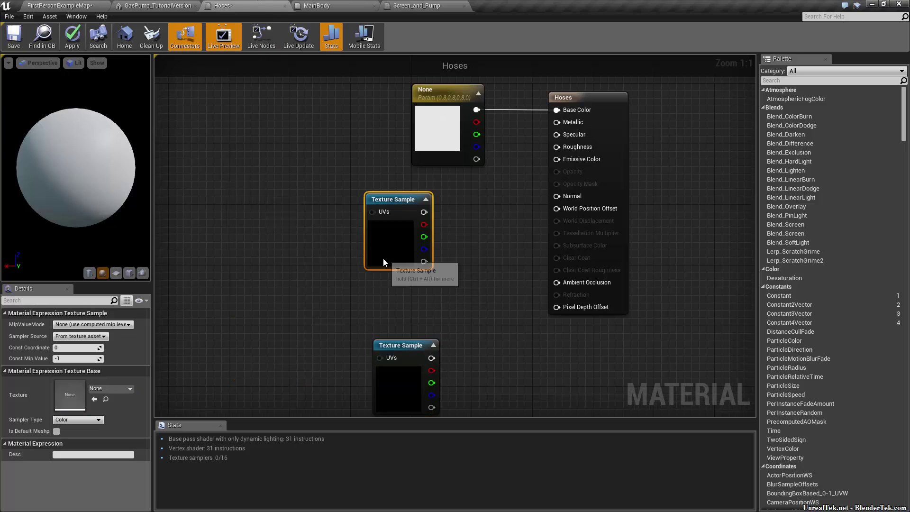
pyautogui.click(112, 389)
pyautogui.write('hoses')
pyautogui.click(206, 259)
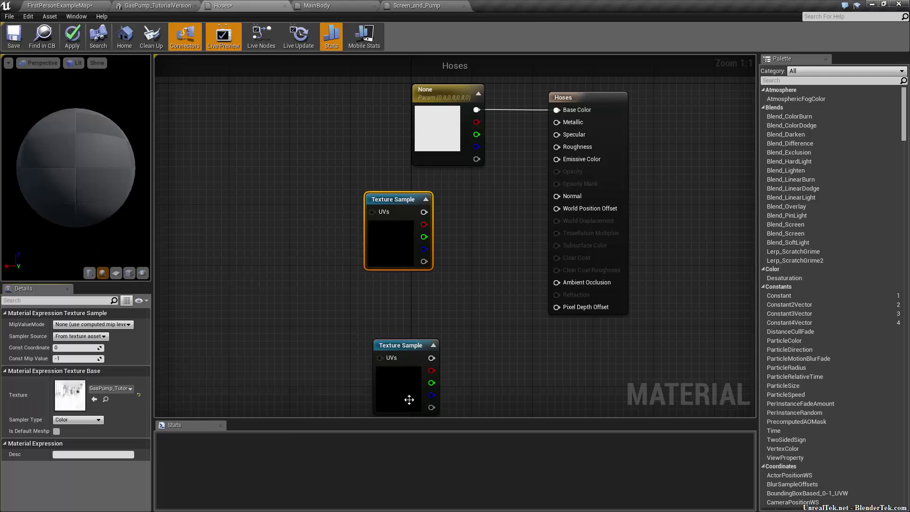
# Assign the GasPump_TutorialVersion_Hoses_NORM texture to the lower Texture Sample in the Hoses material.
pyautogui.click(398, 390)
pyautogui.click(100, 390)
pyautogui.write('h')
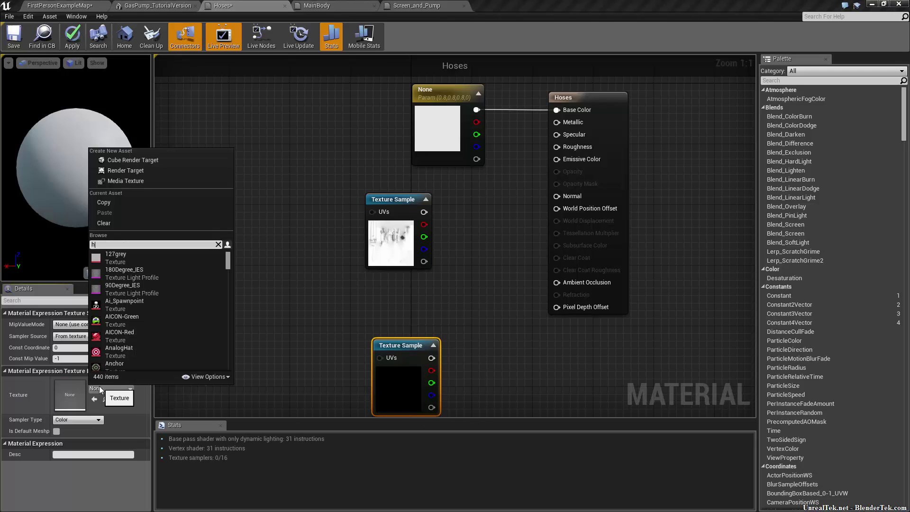
pyautogui.write('oses')
pyautogui.click(135, 273)
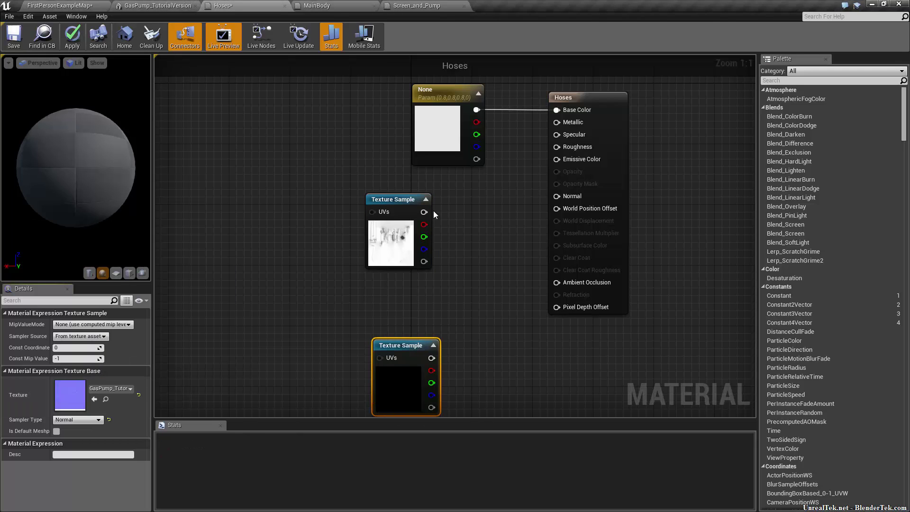
# Connect the Hoses AO map to Ambient Occlusion and the normal map to Normal, and save the Hoses material.
pyautogui.moveTo(578, 282); pyautogui.dragTo(577, 282)
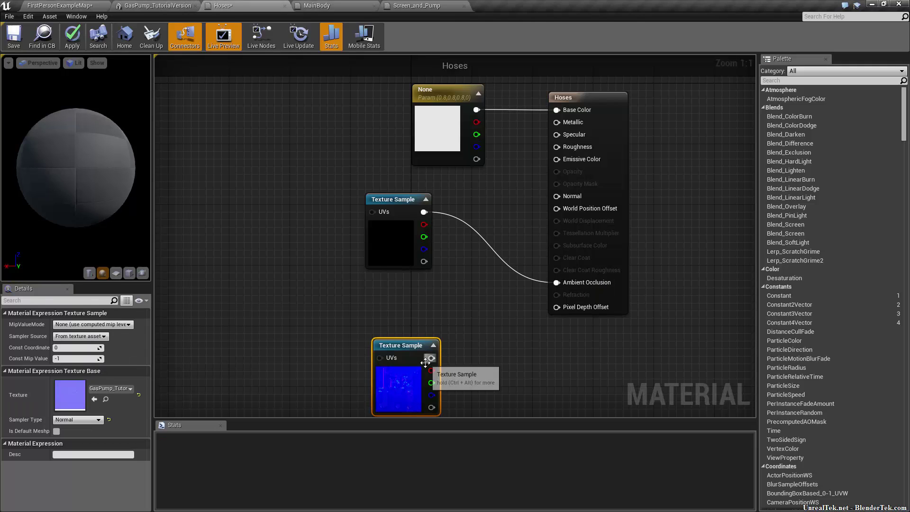
pyautogui.moveTo(431, 360); pyautogui.dragTo(557, 196)
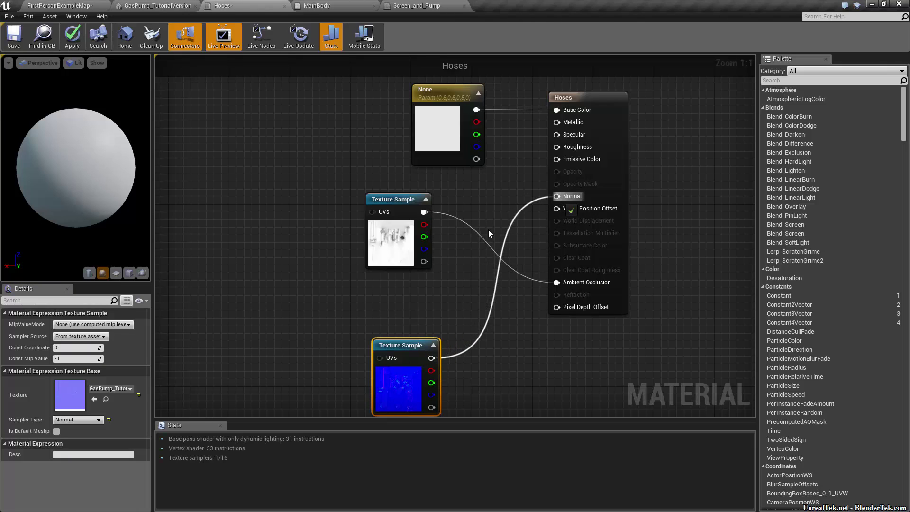
pyautogui.click(18, 33)
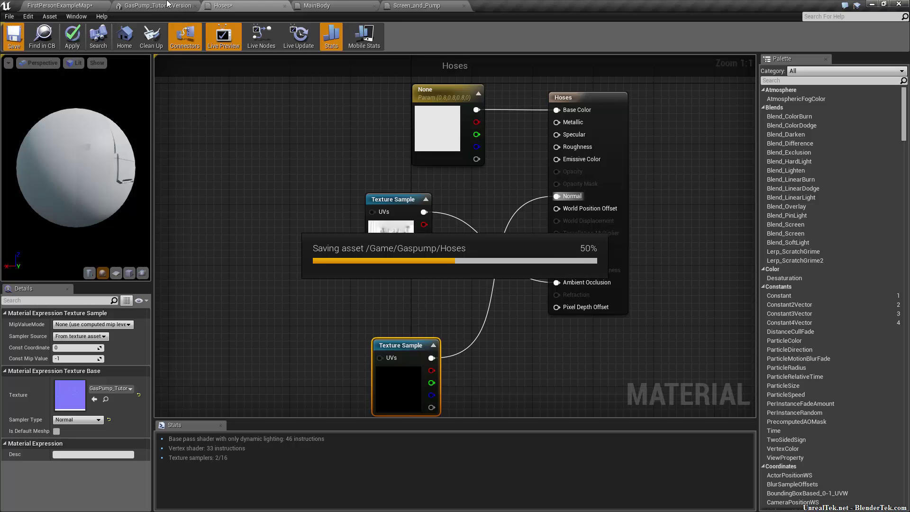
# Inspect the GasPump_TutorialVersion mesh, close the mesh and material editors, and reopen the mesh to check its materials.
pyautogui.click(149, 4)
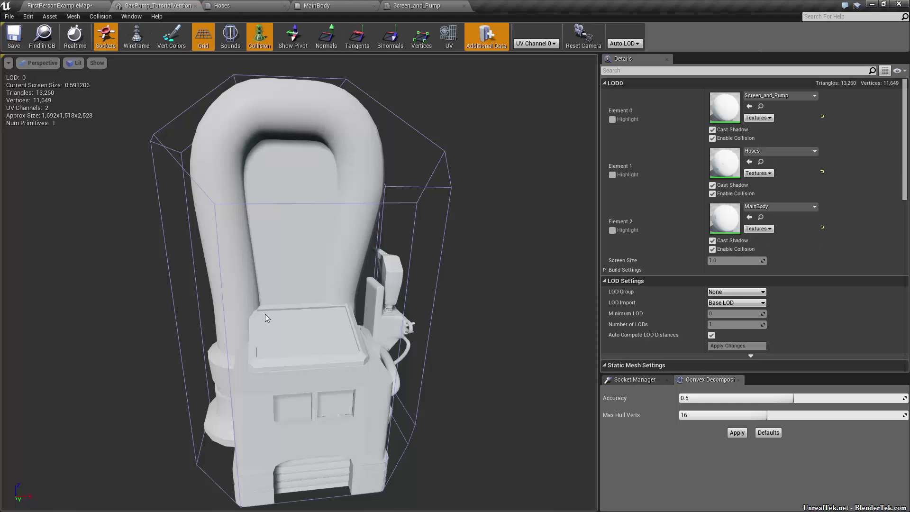
pyautogui.moveTo(305, 327); pyautogui.dragTo(318, 376)
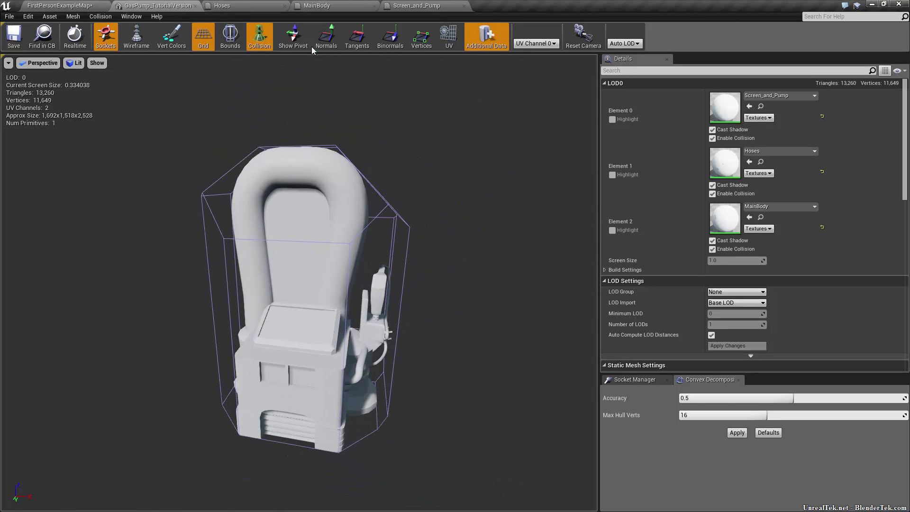
pyautogui.click(195, 7)
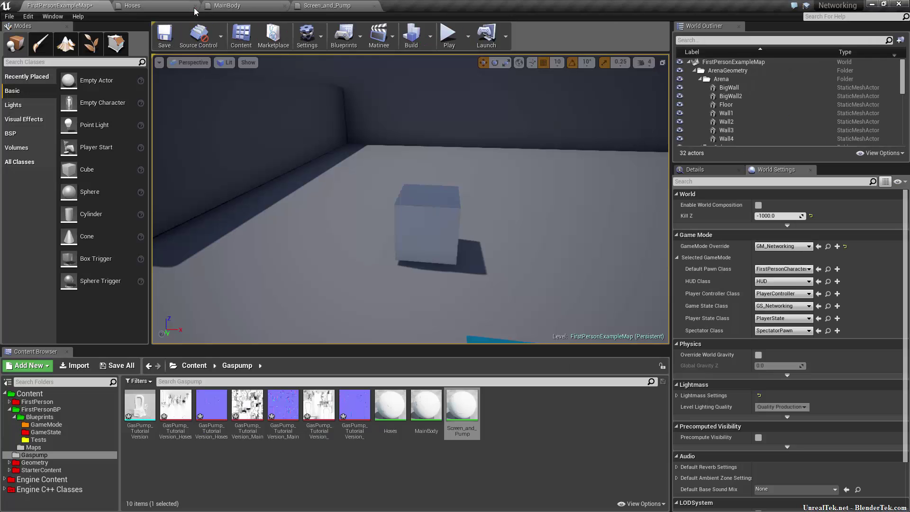
pyautogui.click(195, 6)
pyautogui.click(195, 6)
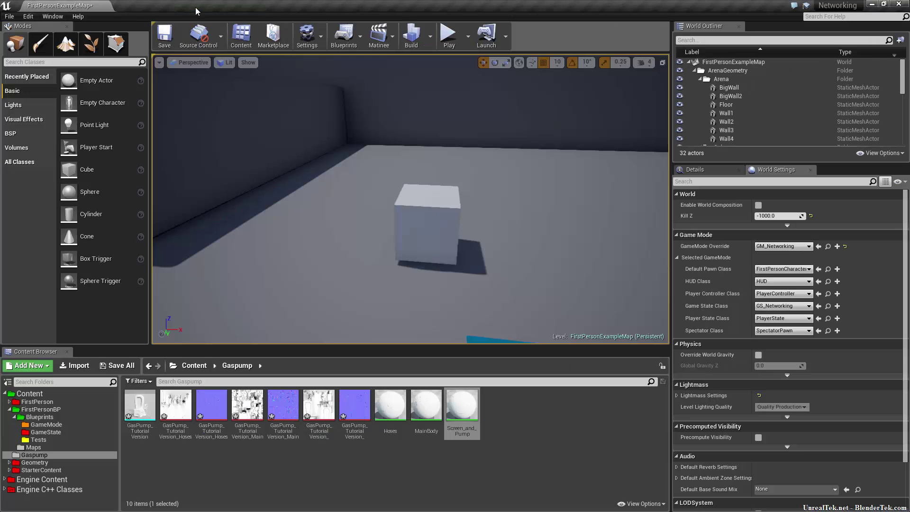
pyautogui.doubleClick(148, 412)
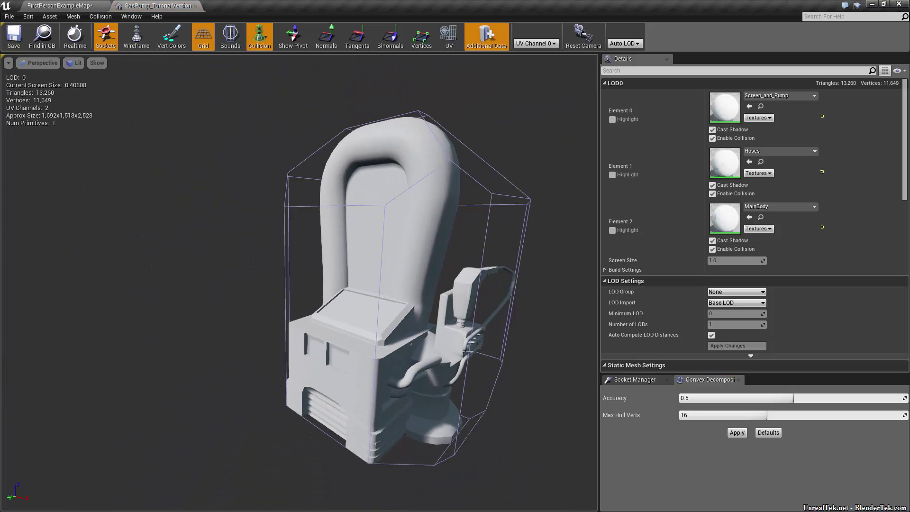
pyautogui.moveTo(435, 262); pyautogui.dragTo(383, 262, button='right')
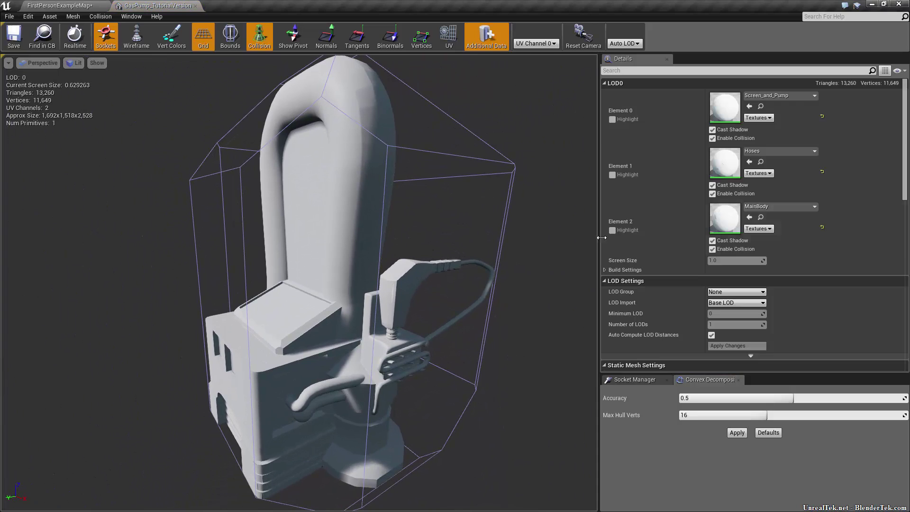
# Swap Element 0 to SceneDepthWorldUnits and back to Screen_and_Pump, and Element 1 to HighResScreenshotMask and back to Hoses.
pyautogui.click(760, 96)
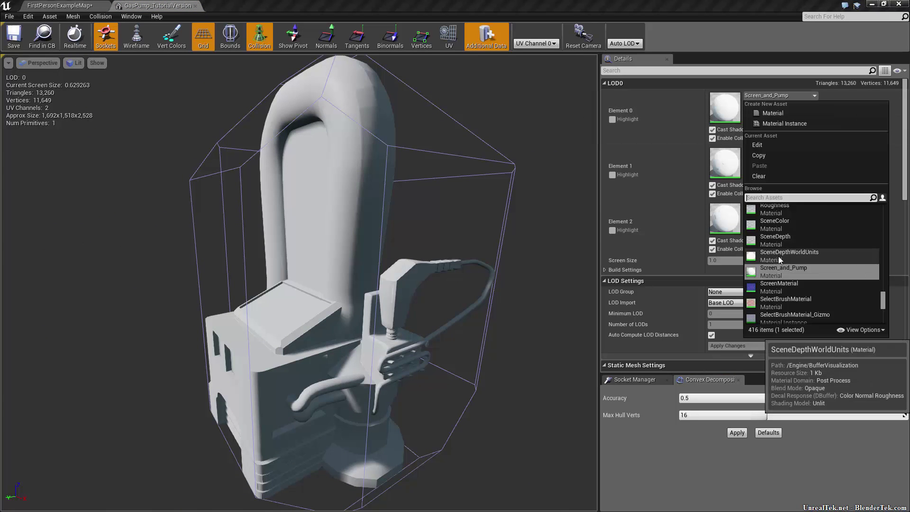
pyautogui.click(778, 256)
pyautogui.click(791, 98)
pyautogui.write('screen')
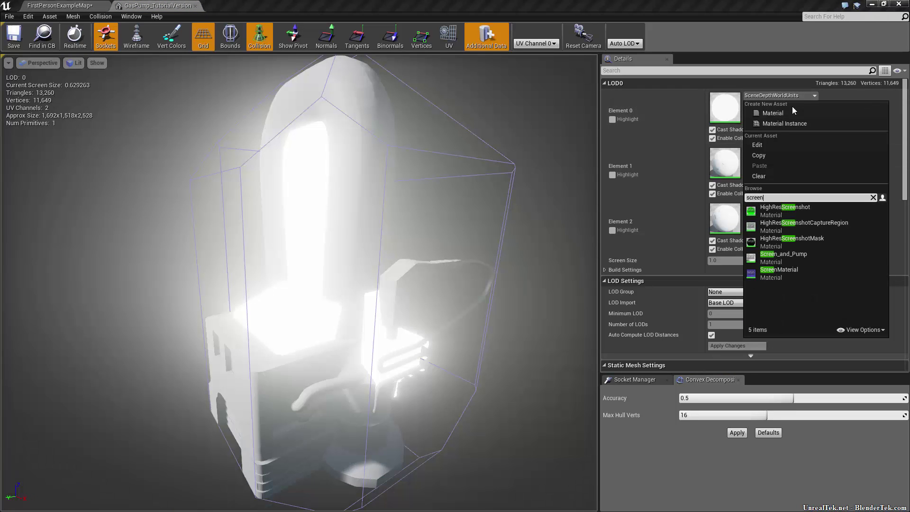
pyautogui.click(813, 258)
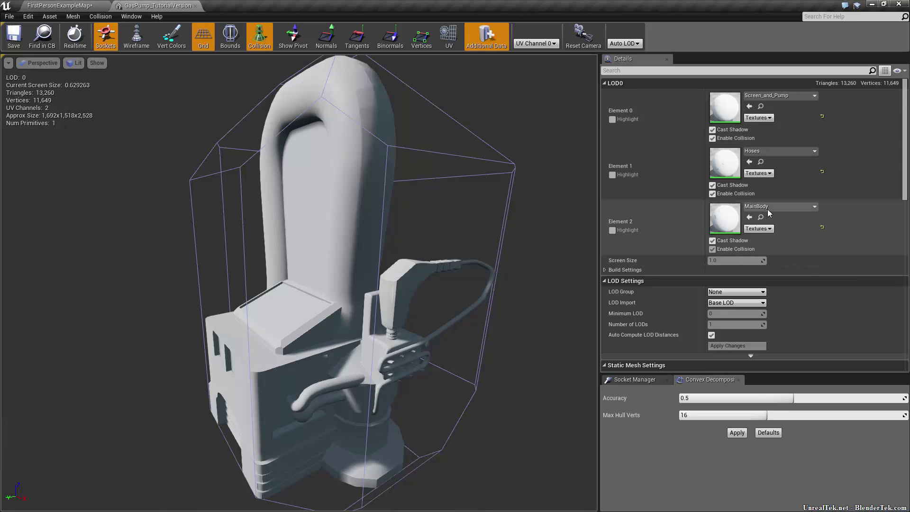
pyautogui.click(772, 151)
pyautogui.click(778, 341)
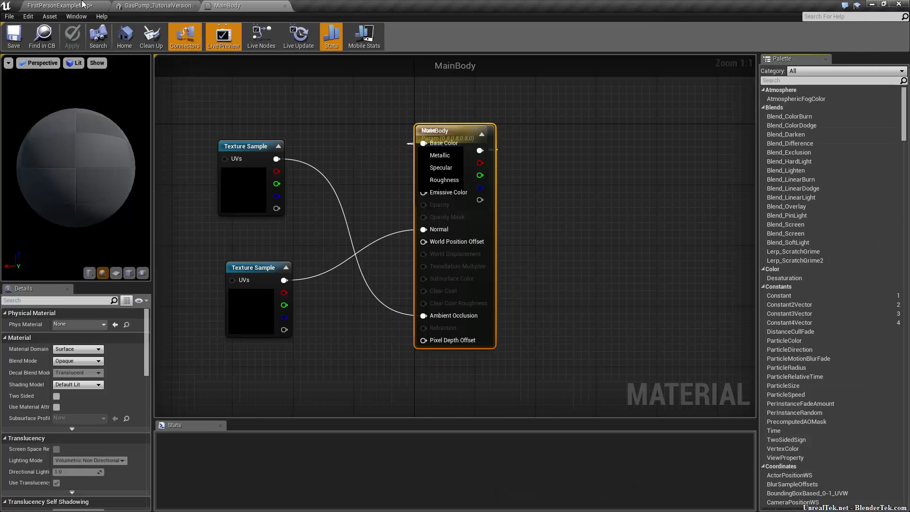
# Examine the GasPump_TutorialVersion mesh up close and from several angles, including the grooves and edges of the lower body.
pyautogui.click(82, 4)
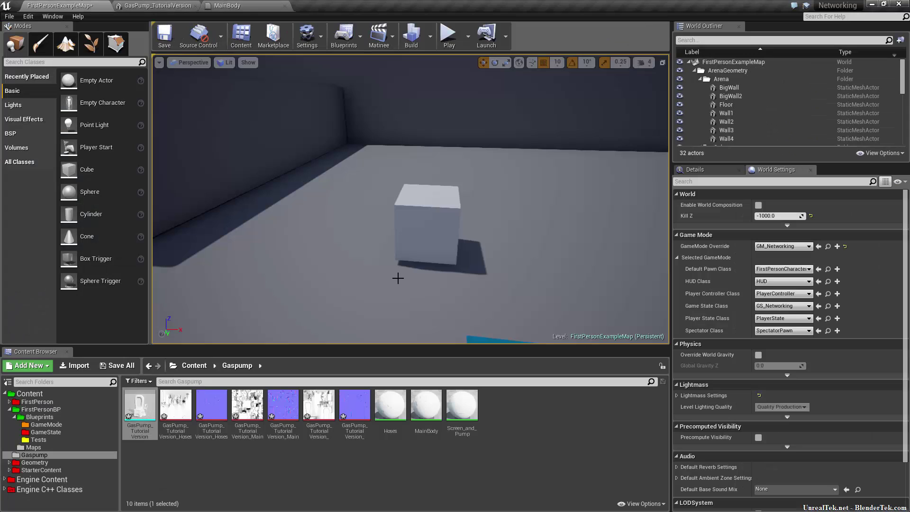
pyautogui.click(173, 4)
pyautogui.moveTo(336, 229); pyautogui.dragTo(455, 285)
pyautogui.moveTo(379, 284); pyautogui.dragTo(441, 261)
pyautogui.moveTo(441, 261); pyautogui.dragTo(443, 213, button='right')
pyautogui.moveTo(443, 213); pyautogui.dragTo(426, 218)
pyautogui.moveTo(426, 218); pyautogui.dragTo(412, 242, button='right')
pyautogui.moveTo(412, 241); pyautogui.dragTo(455, 237)
pyautogui.moveTo(455, 237); pyautogui.dragTo(452, 294, button='right')
pyautogui.moveTo(453, 293); pyautogui.dragTo(417, 275)
pyautogui.moveTo(417, 274); pyautogui.dragTo(417, 246, button='right')
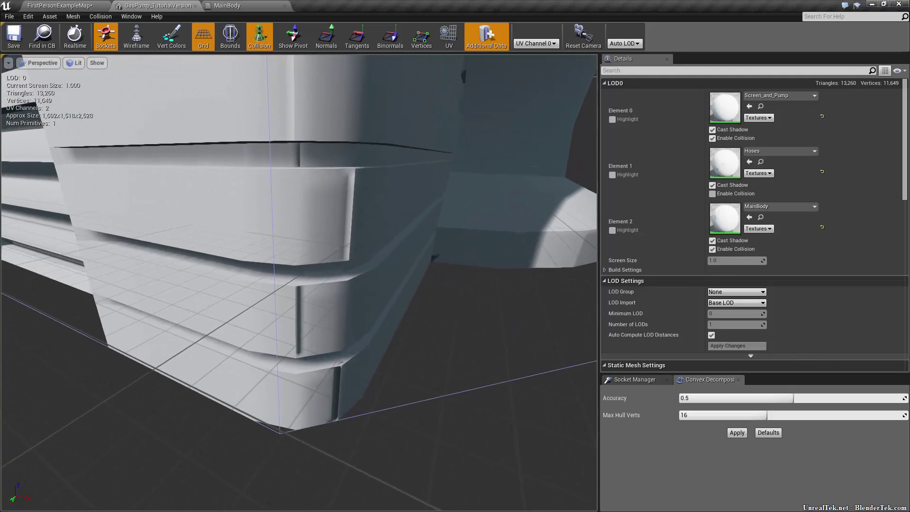
pyautogui.moveTo(417, 247); pyautogui.dragTo(365, 239)
pyautogui.moveTo(251, 229); pyautogui.dragTo(322, 230)
pyautogui.moveTo(357, 314); pyautogui.dragTo(343, 314)
pyautogui.moveTo(344, 313)
pyautogui.mouseDown(button='right')
pyautogui.moveTo(343, 285)
pyautogui.moveTo(346, 308)
pyautogui.mouseUp(button='right')
pyautogui.moveTo(346, 308); pyautogui.dragTo(294, 322)
pyautogui.moveTo(382, 307); pyautogui.dragTo(536, 287)
pyautogui.moveTo(299, 285); pyautogui.dragTo(432, 299)
pyautogui.moveTo(299, 284); pyautogui.dragTo(391, 296, button='right')
pyautogui.moveTo(299, 284); pyautogui.dragTo(372, 351, button='right')
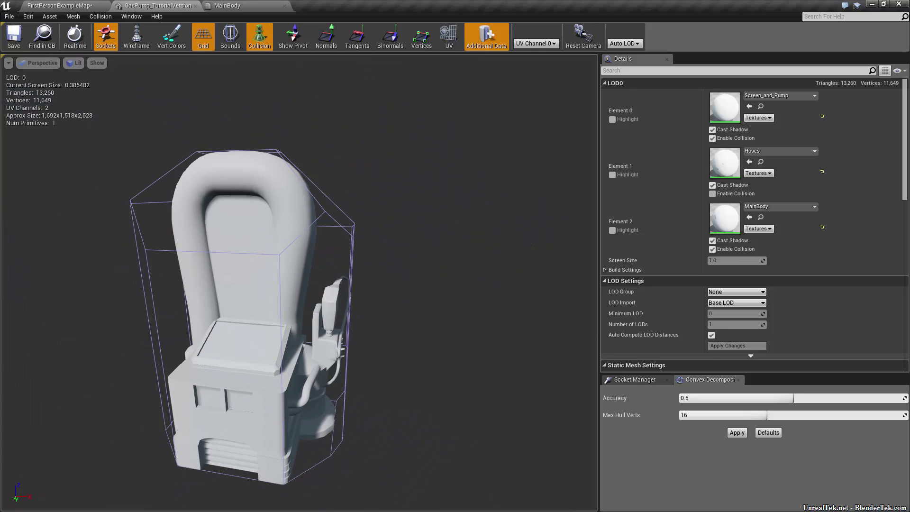